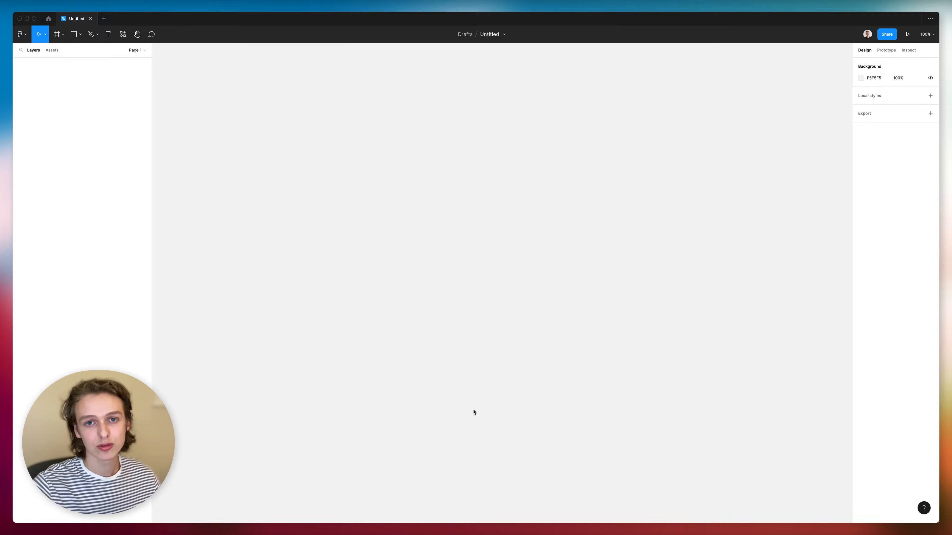
# - Add a text layer reading "Nav item" on the canvas and set its font size to 16
pyautogui.press('f')
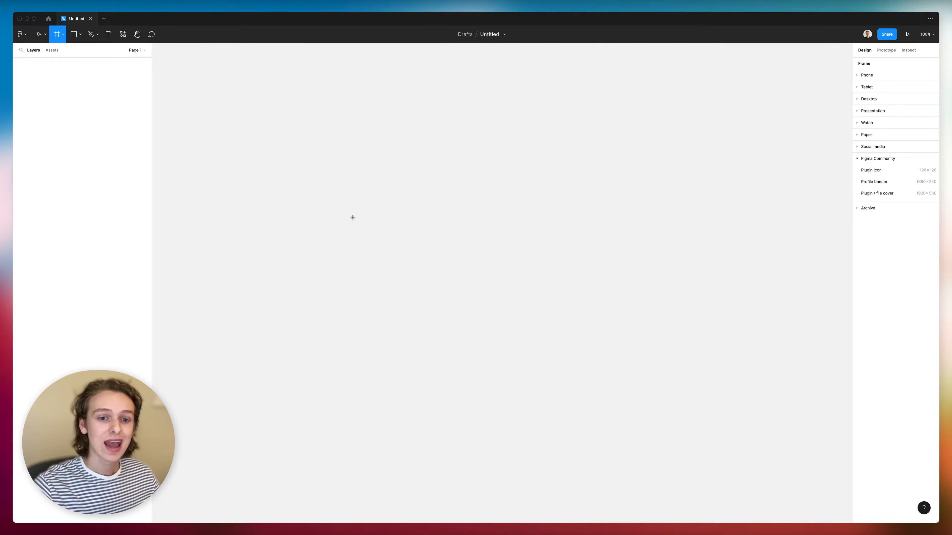
pyautogui.press('t')
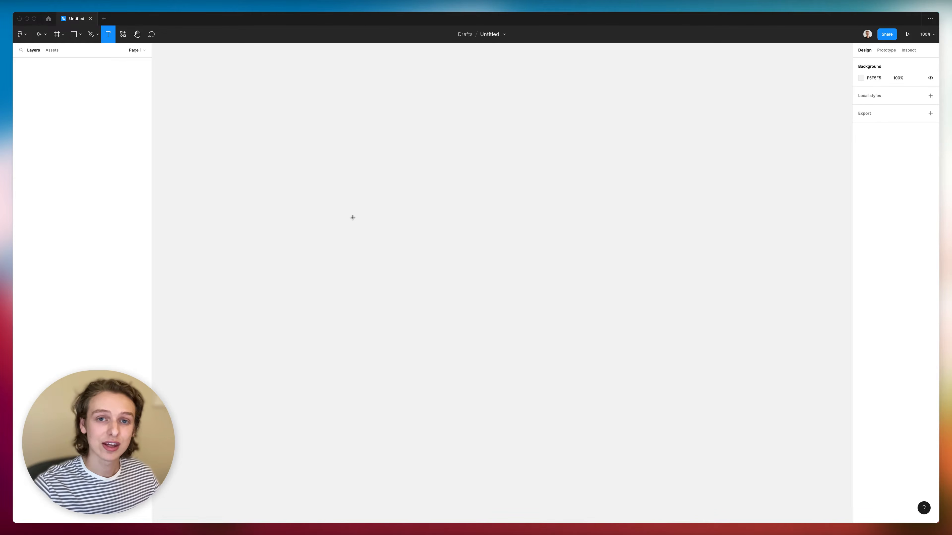
pyautogui.click(374, 213)
pyautogui.scroll(5, 372, 212)
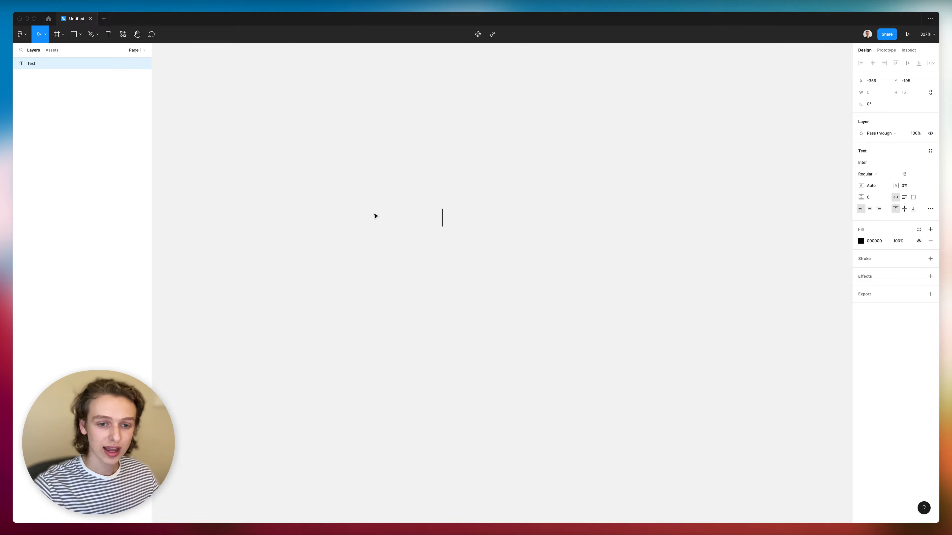
pyautogui.write('Nav item')
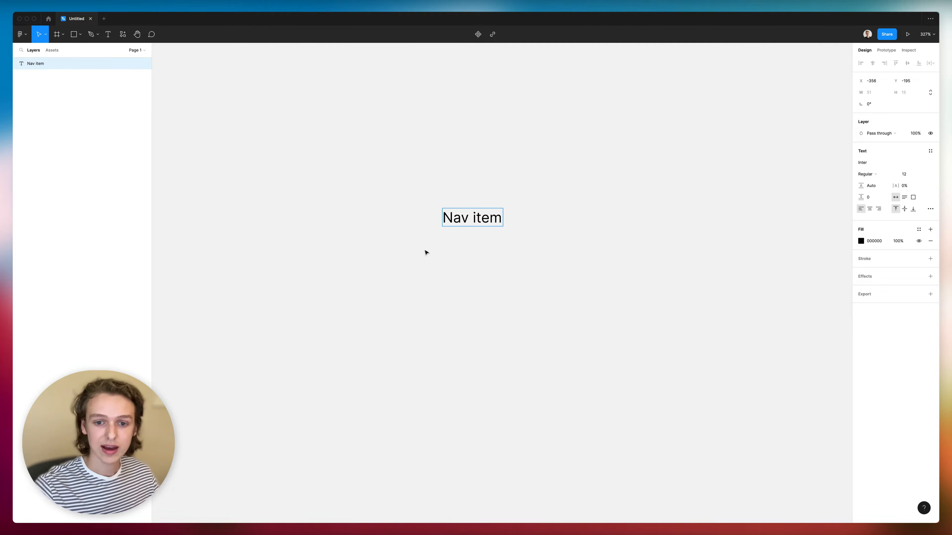
pyautogui.press('Escape')
pyautogui.click(903, 175)
pyautogui.write('16')
pyautogui.press('Return')
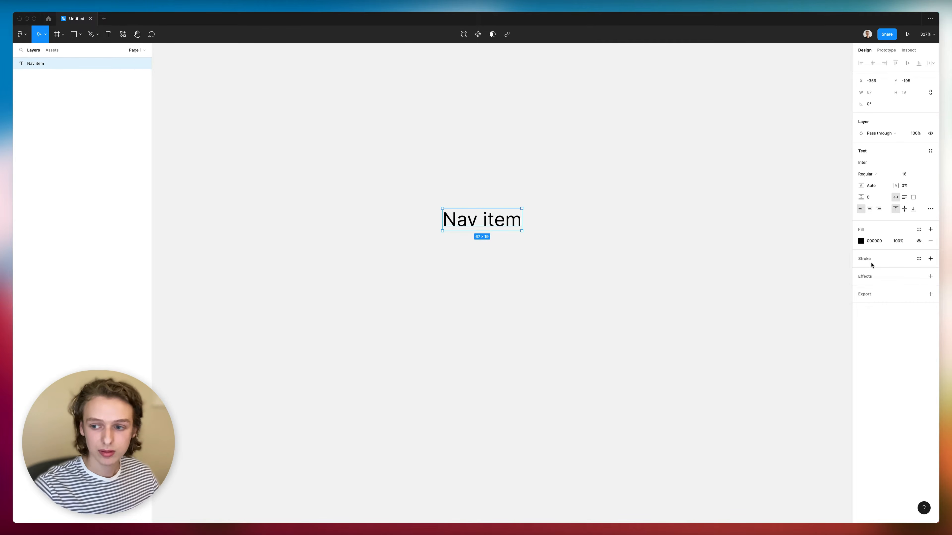
# - Wrap the "Nav item" text in an auto layout frame and duplicate the text inside it
pyautogui.hotkey('shift', 'a')
pyautogui.click(469, 234)
pyautogui.hotkey('ctrl', 'd')
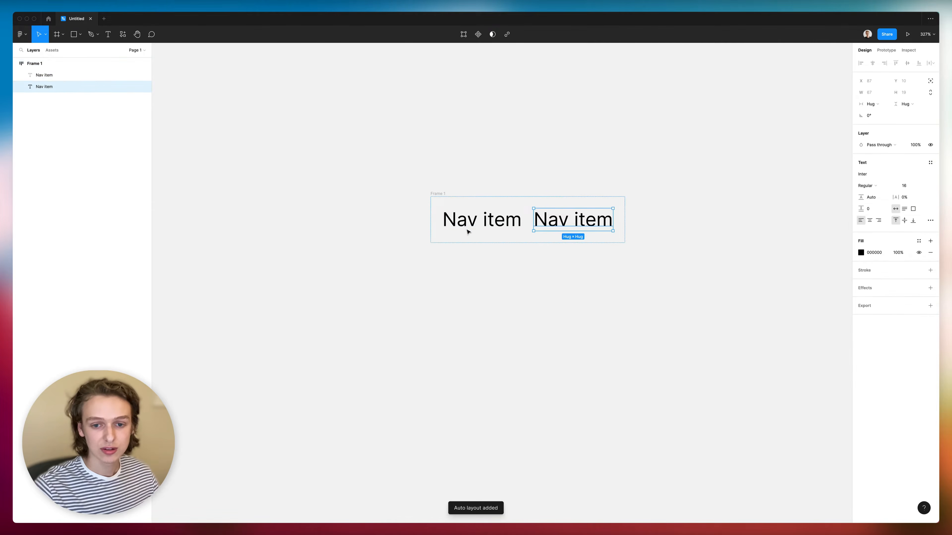
# - Replace the content of the first text layer in the frame with "star"
pyautogui.click(486, 226)
pyautogui.hscroll(2, 487, 227)
pyautogui.scroll(-1, 486, 227)
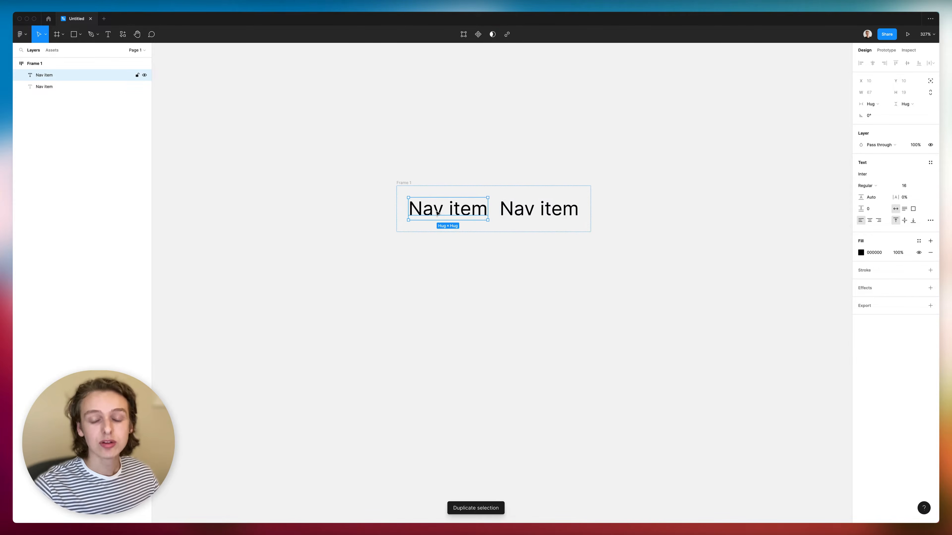
pyautogui.doubleClick(453, 211)
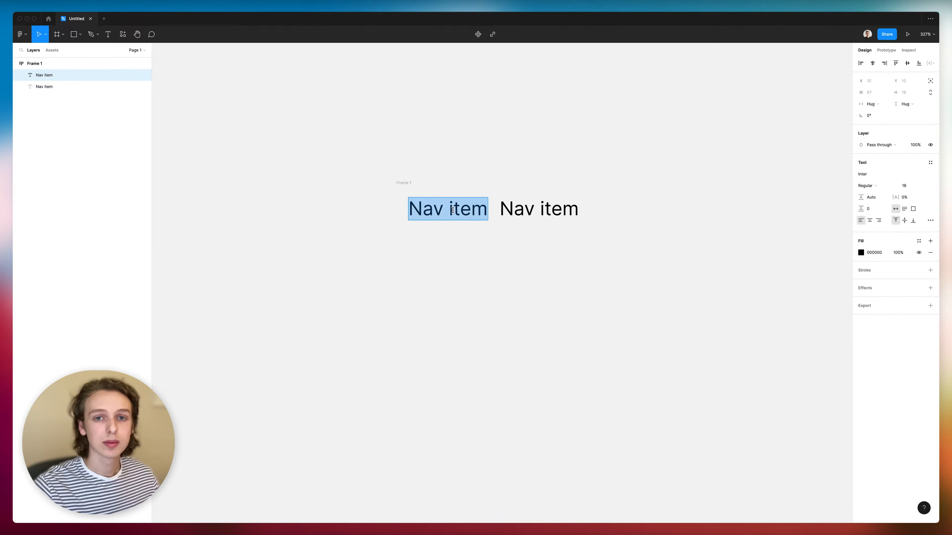
pyautogui.write('start')
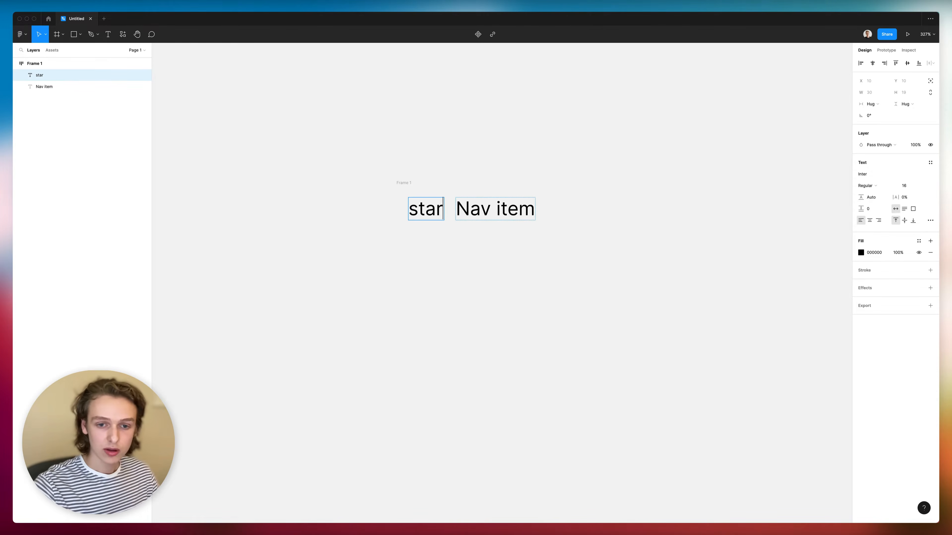
pyautogui.press('BackSpace')
# - Set the "star" text's font to Font Awesome 6 Pro in the Light style
pyautogui.press('super+a')
pyautogui.click(873, 174)
pyautogui.write('Font Aweosm')
pyautogui.press('BackSpace')
pyautogui.press('BackSpace')
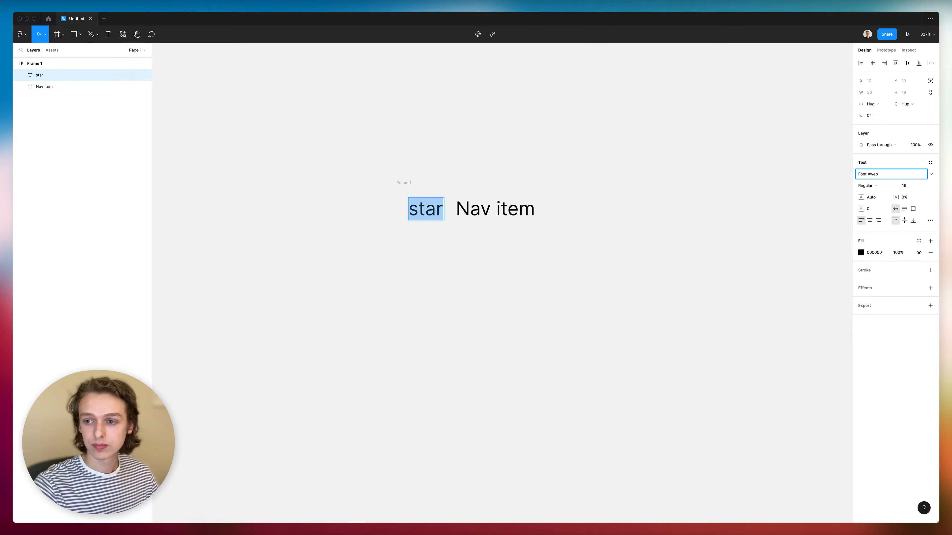
pyautogui.write('om')
pyautogui.press('Down')
pyautogui.press('Down')
pyautogui.press('Down')
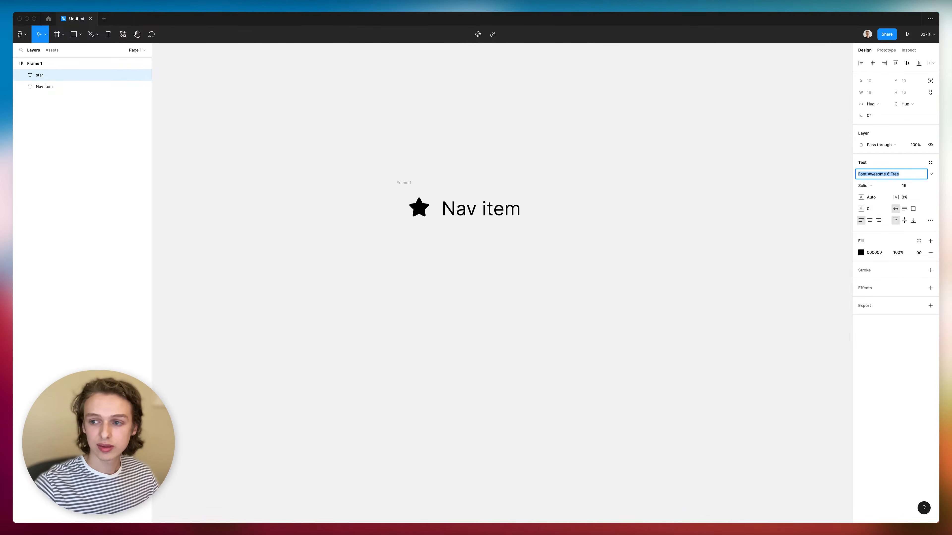
pyautogui.press('Return')
pyautogui.click(865, 186)
pyautogui.click(874, 172)
pyautogui.click(573, 324)
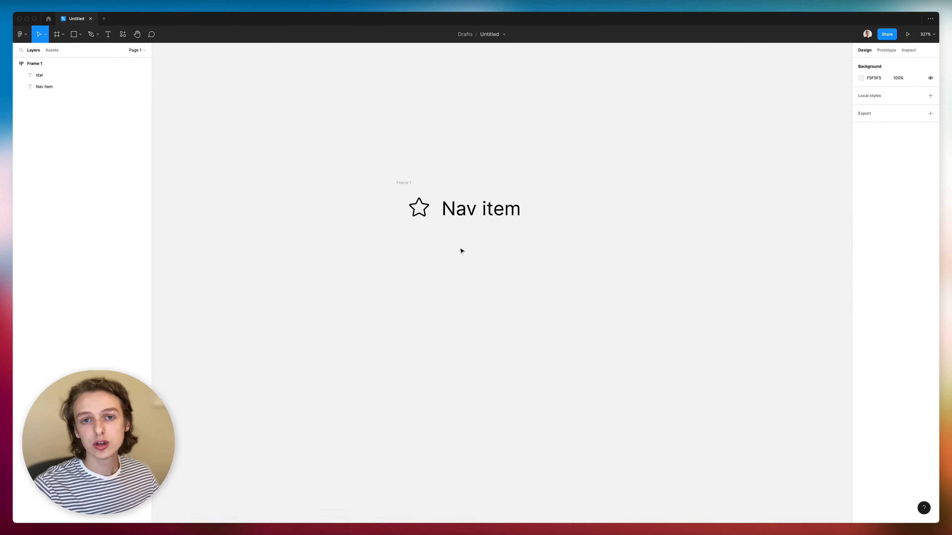
# - Turn the star icon into its own component above the frame, with an instance placed inside the frame
pyautogui.click(408, 184)
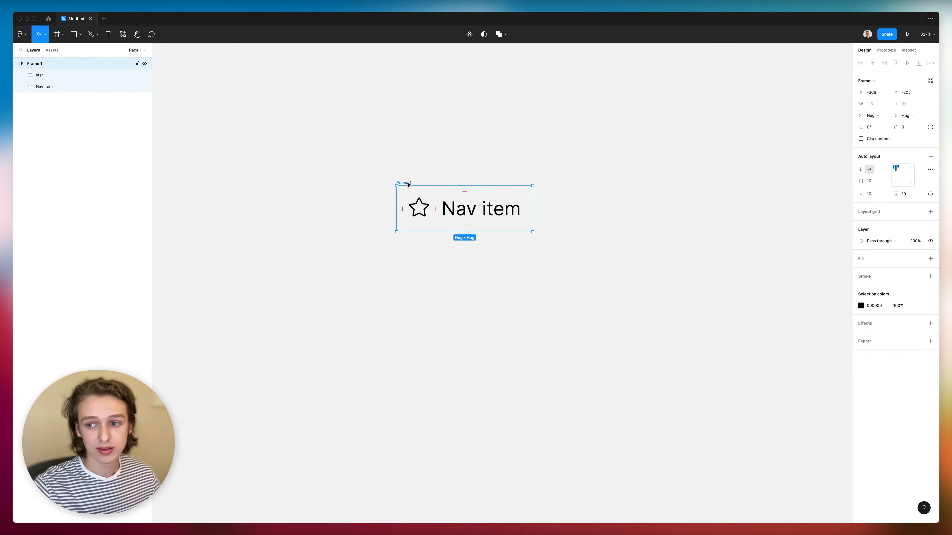
pyautogui.click(418, 216)
pyautogui.moveTo(418, 216)
pyautogui.mouseDown()
pyautogui.moveTo(422, 110)
pyautogui.moveTo(439, 212)
pyautogui.mouseUp()
pyautogui.press('super+alt+k')
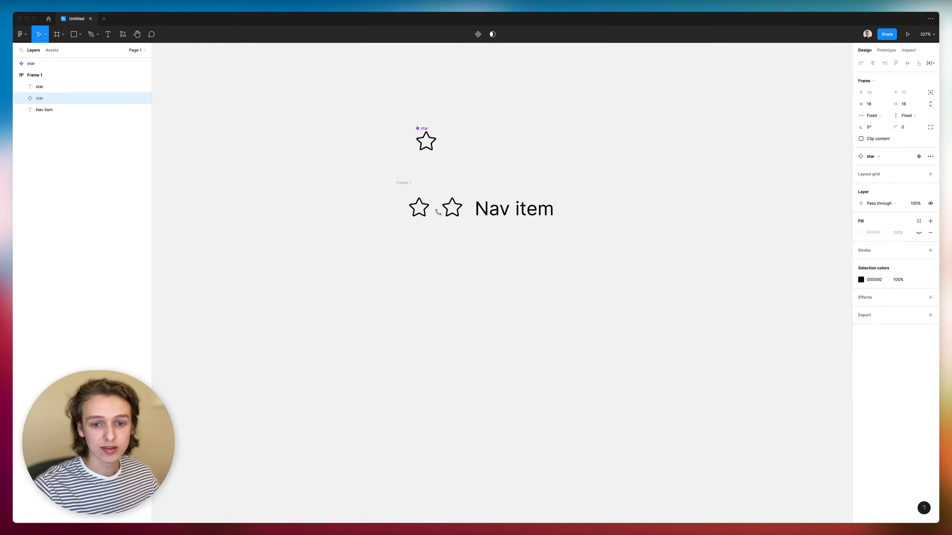
# - Delete the original star text layer from the frame and convert the frame into a component
pyautogui.click(400, 215)
pyautogui.click(429, 212)
pyautogui.press('Delete')
pyautogui.press('super+alt+k')
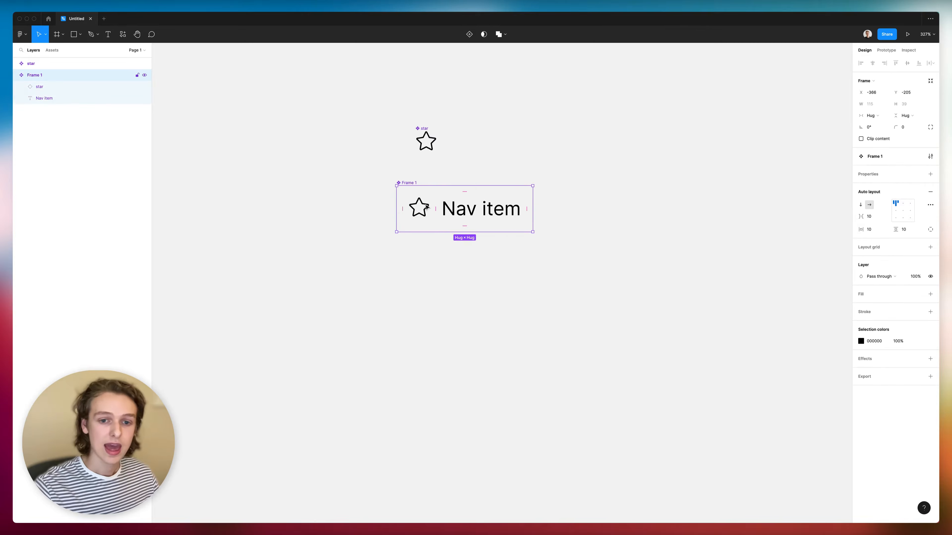
# - Create an instance swap property named "Set icon" for the star instance, with star as its value
pyautogui.click(427, 207)
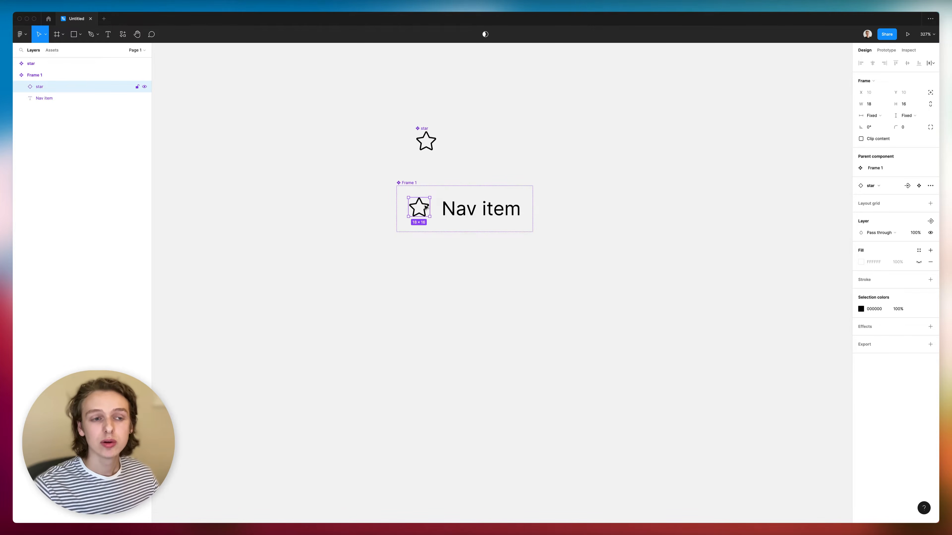
pyautogui.click(907, 186)
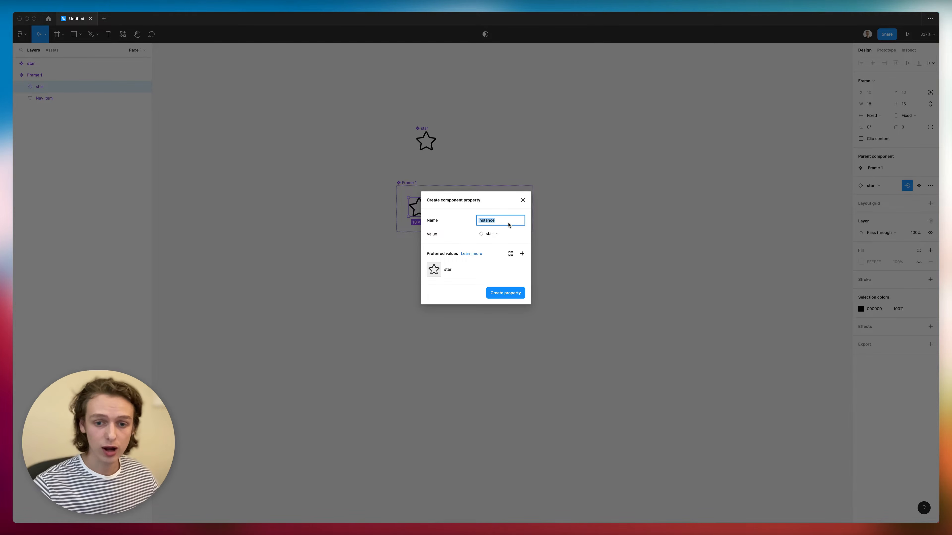
pyautogui.write('Set icon')
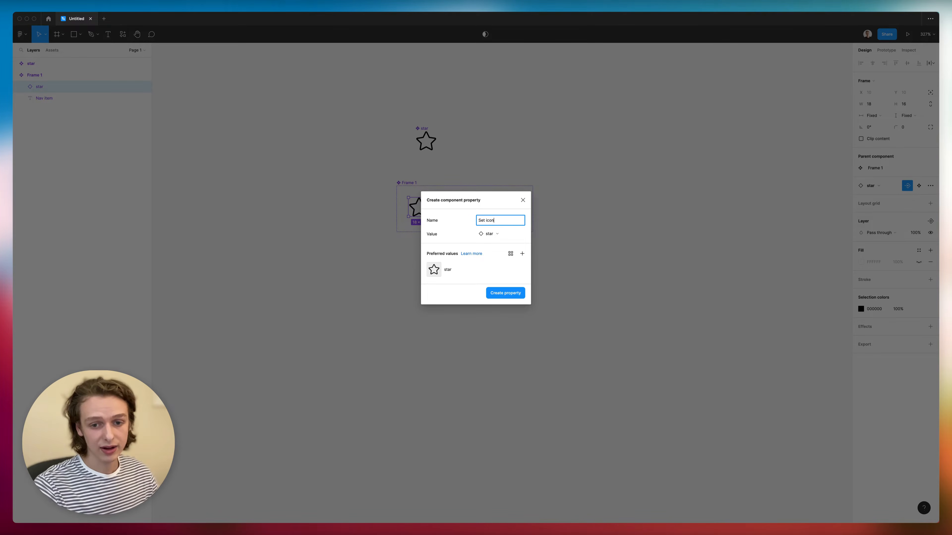
pyautogui.click(505, 293)
pyautogui.click(501, 287)
# - Place an instance of the nav item component below the original and check its "Set icon" swap choices
pyautogui.moveTo(411, 188); pyautogui.dragTo(464, 277)
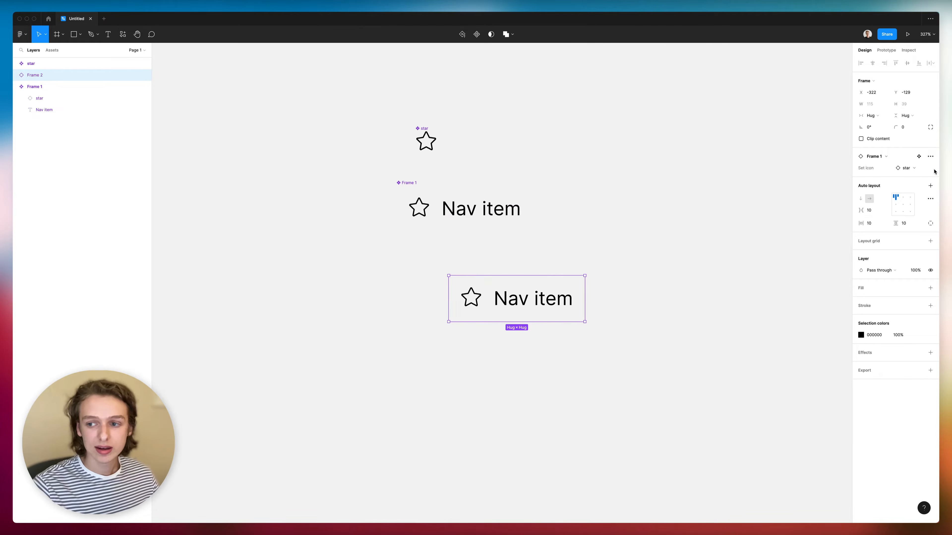
pyautogui.click(922, 169)
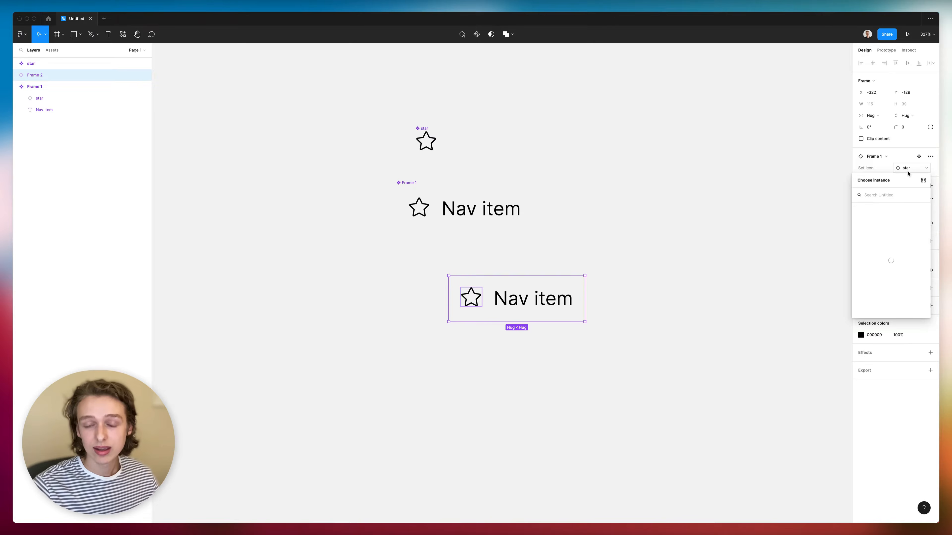
pyautogui.click(909, 167)
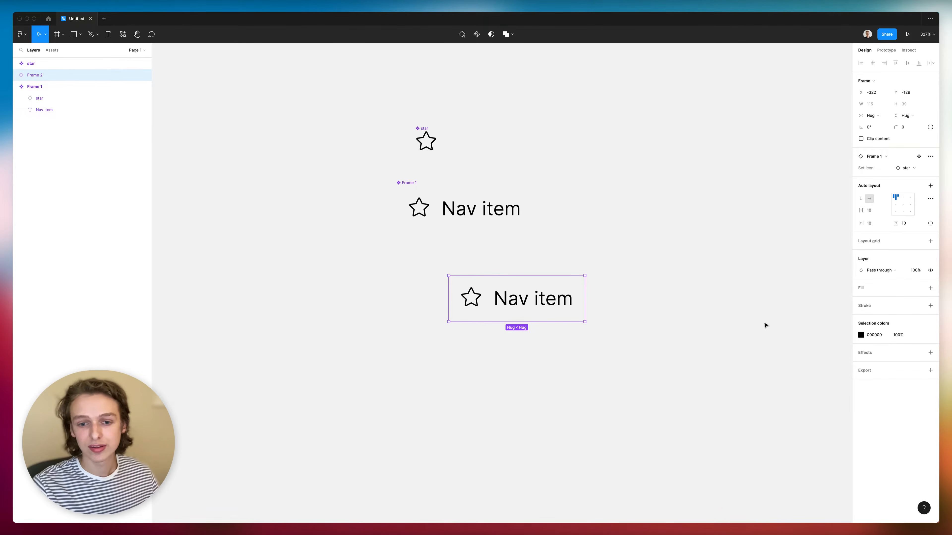
pyautogui.click(552, 357)
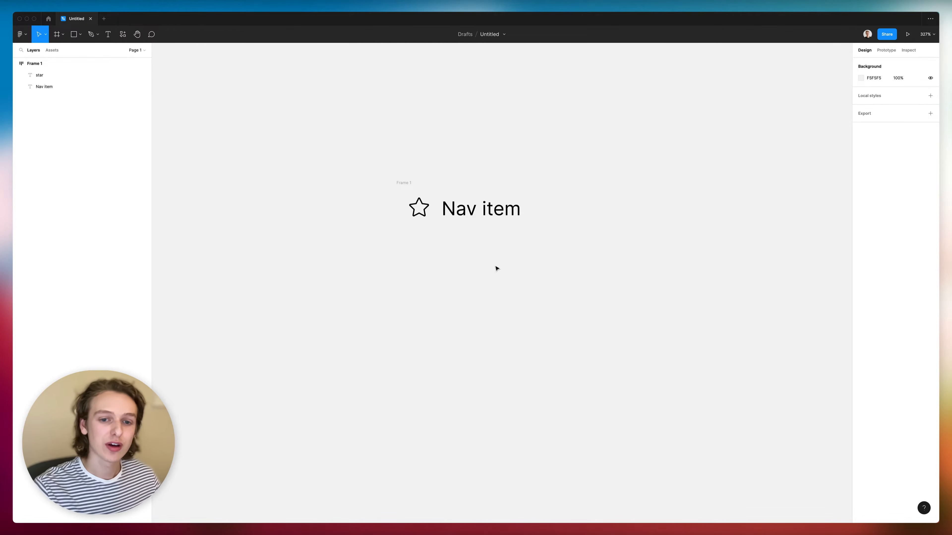
# - Rename the star text layer to "Icon" and the "Nav item" text layer to "Label"
pyautogui.click(410, 184)
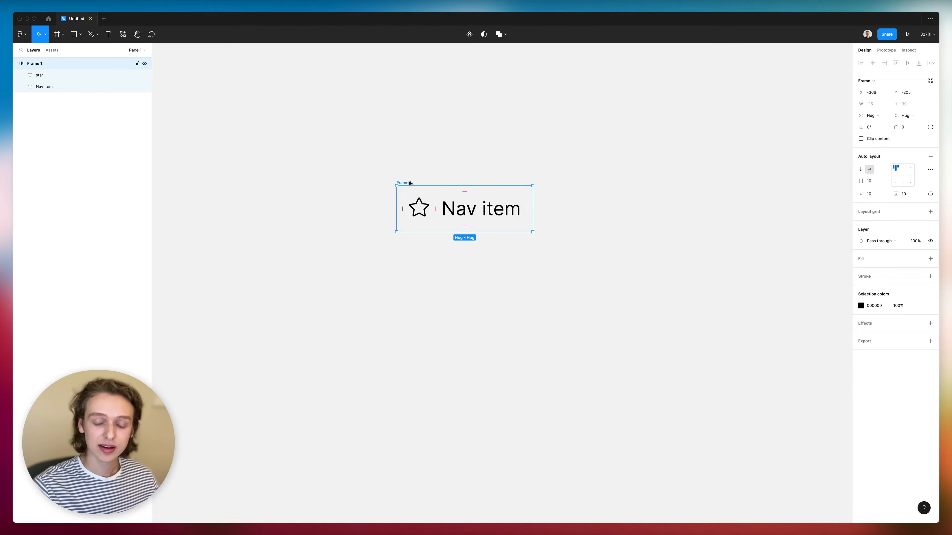
pyautogui.click(415, 216)
pyautogui.press('super+r')
pyautogui.write('Icon')
pyautogui.press('Return')
pyautogui.click(456, 214)
pyautogui.press('super+r')
pyautogui.write('Label')
pyautogui.press('Return')
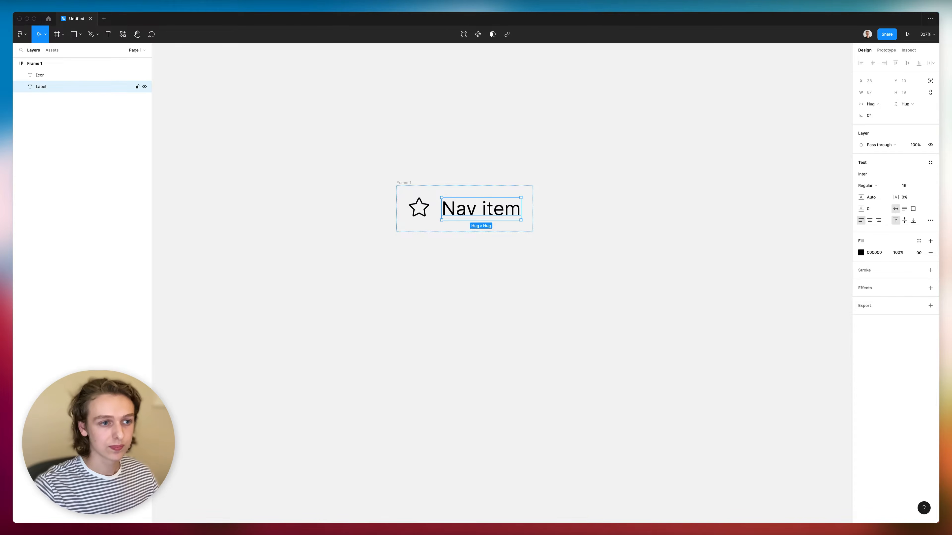
# - Convert the auto layout frame into a component and change its content color to 2C2C2C
pyautogui.click(476, 275)
pyautogui.rightClick(403, 183)
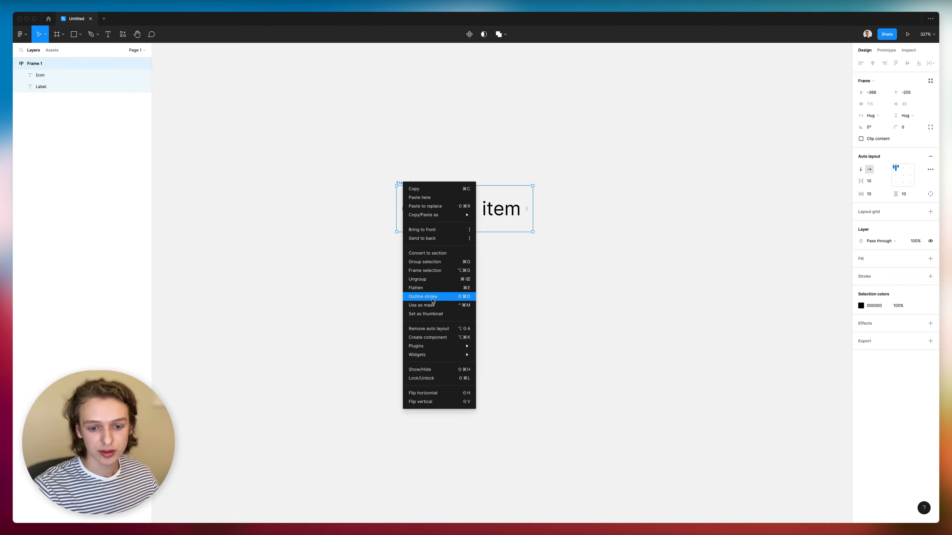
pyautogui.click(436, 337)
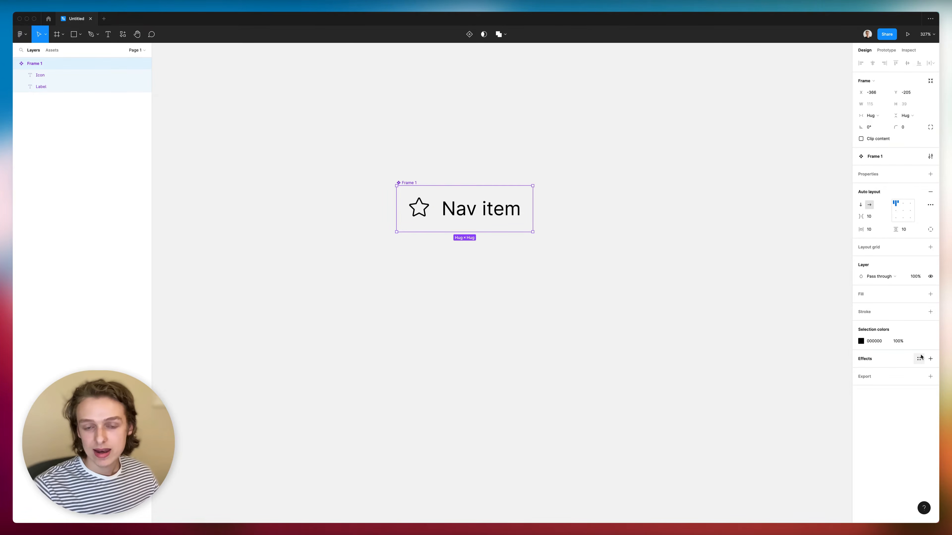
pyautogui.click(861, 341)
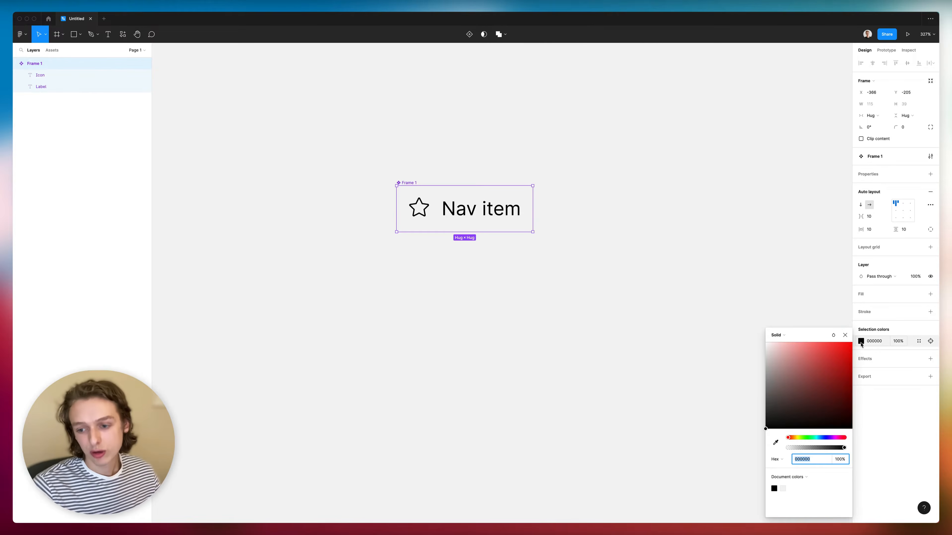
pyautogui.moveTo(780, 372); pyautogui.dragTo(754, 419)
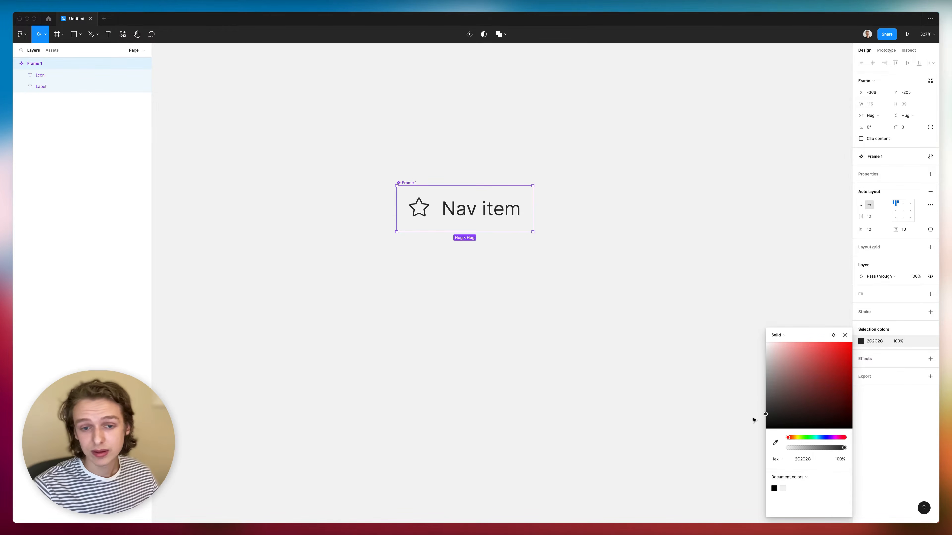
# - Set the star icon's fill opacity to 50%
pyautogui.click(422, 213)
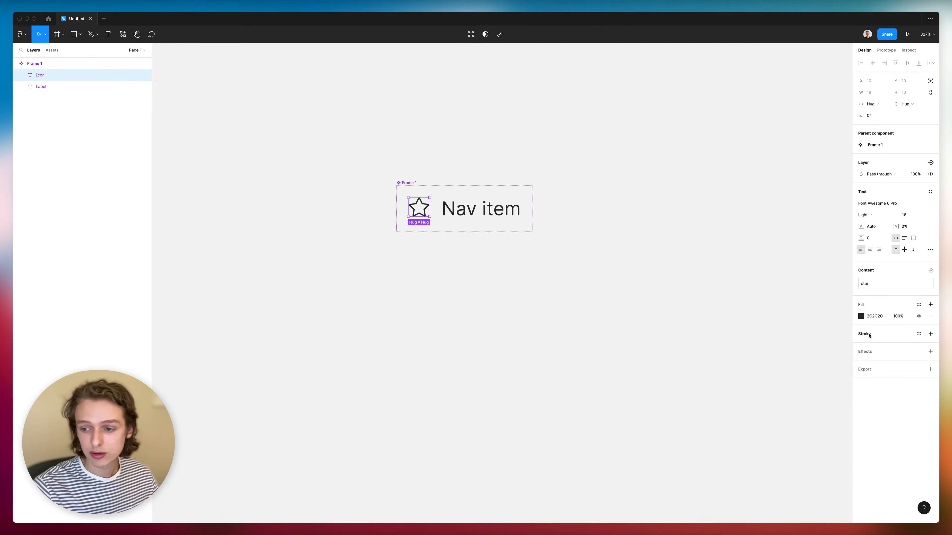
pyautogui.click(898, 317)
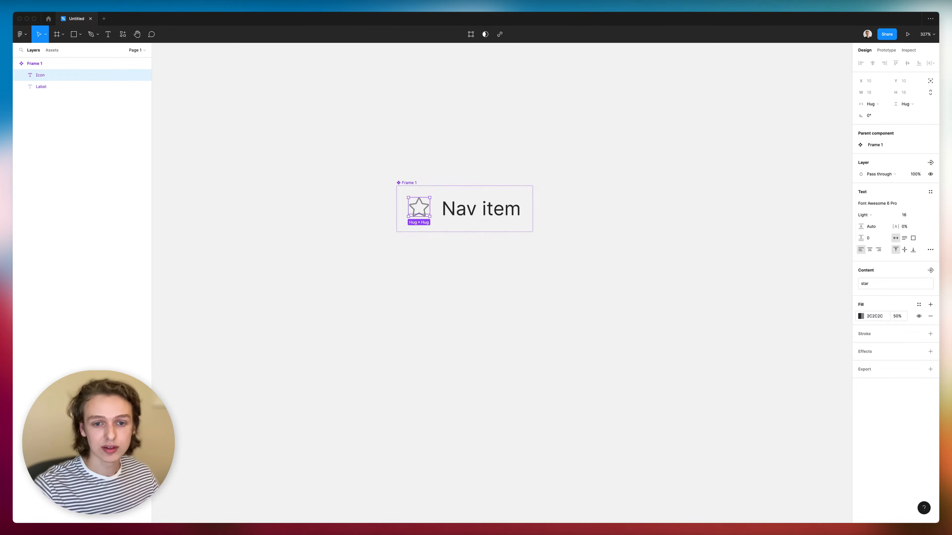
pyautogui.click(722, 341)
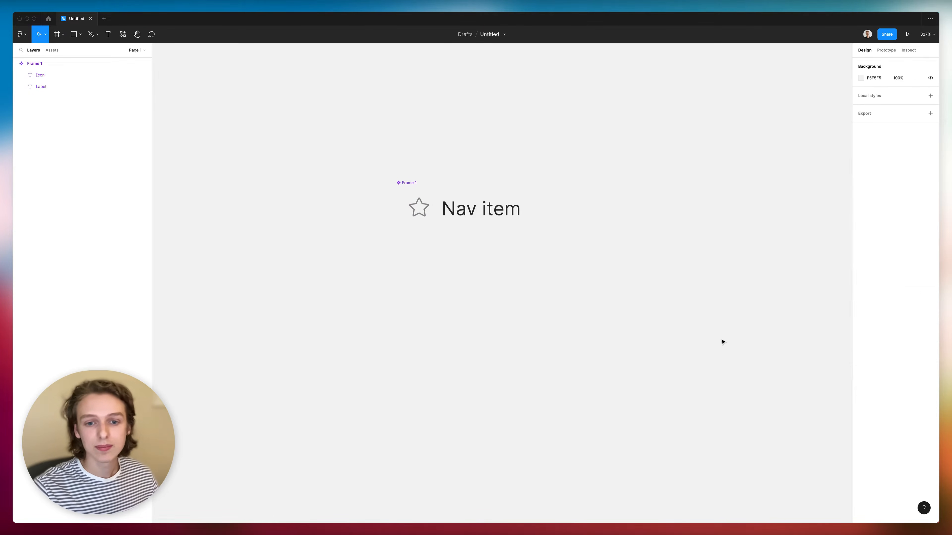
# - Rename the component to "Nav item"
pyautogui.click(415, 184)
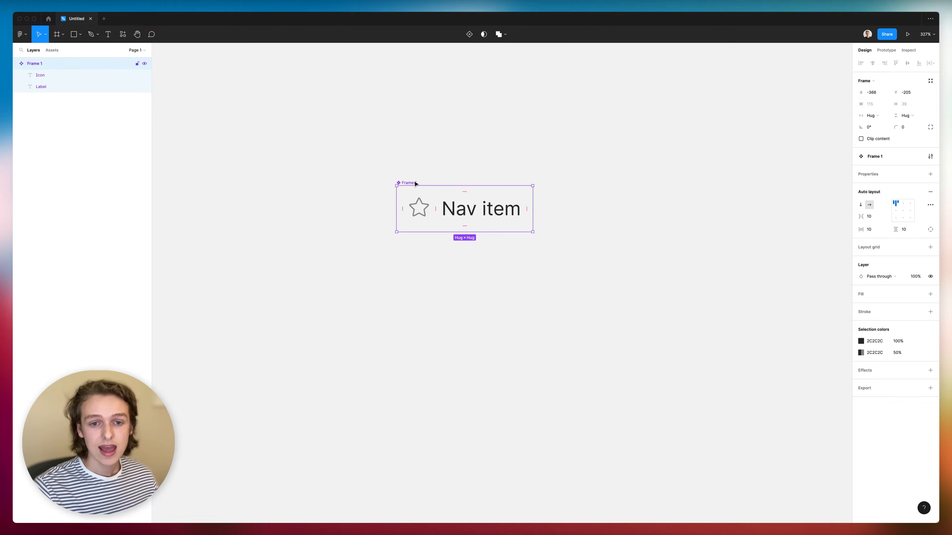
pyautogui.doubleClick(415, 183)
pyautogui.write('Nav item')
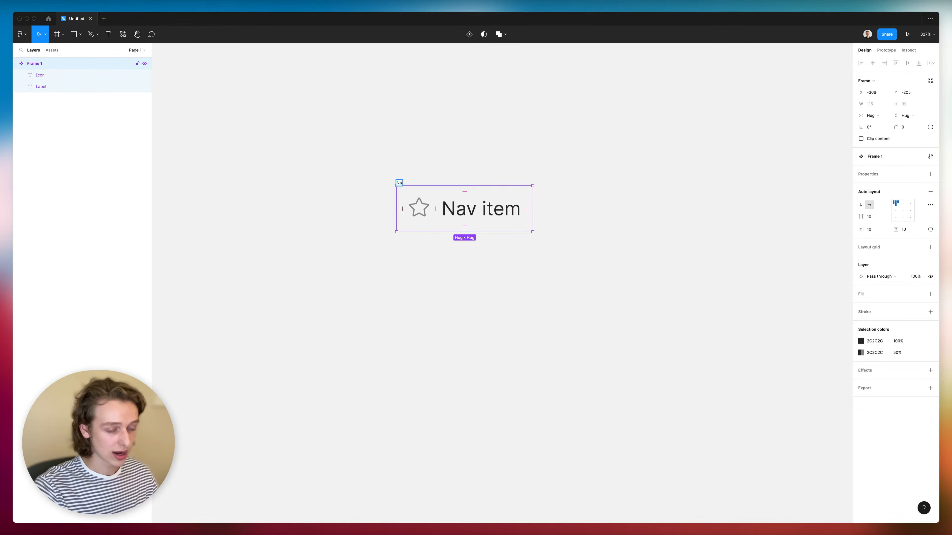
pyautogui.press('Return')
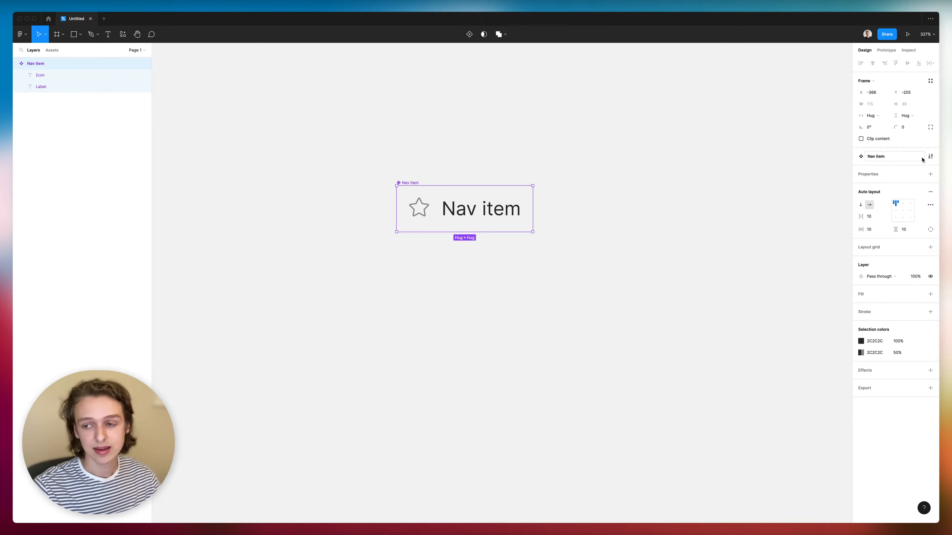
# - Add a variant property to the Nav item component and name the property "State"
pyautogui.click(927, 177)
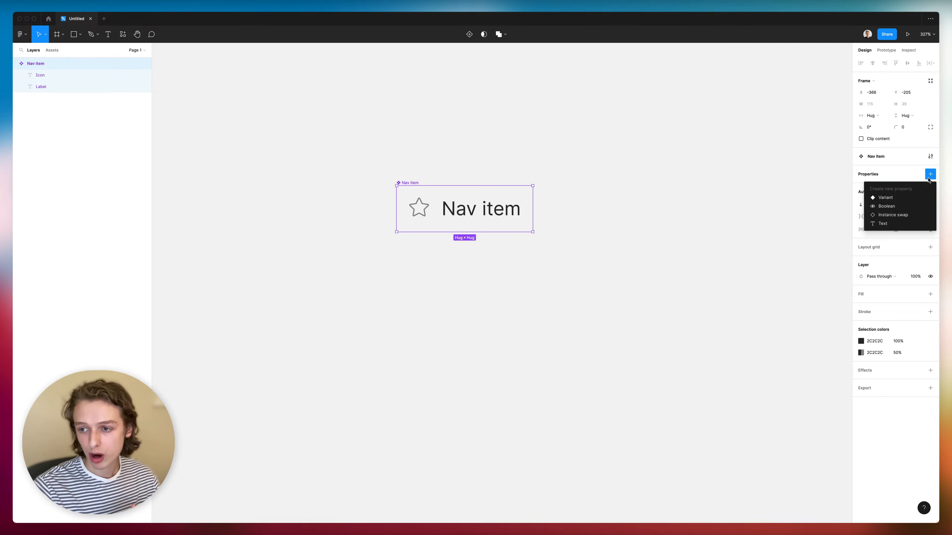
pyautogui.click(906, 196)
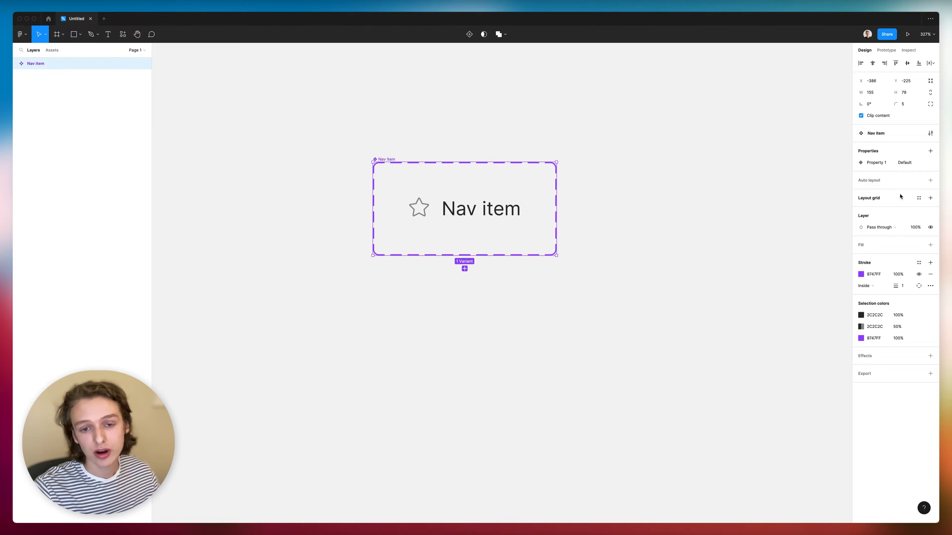
pyautogui.doubleClick(875, 164)
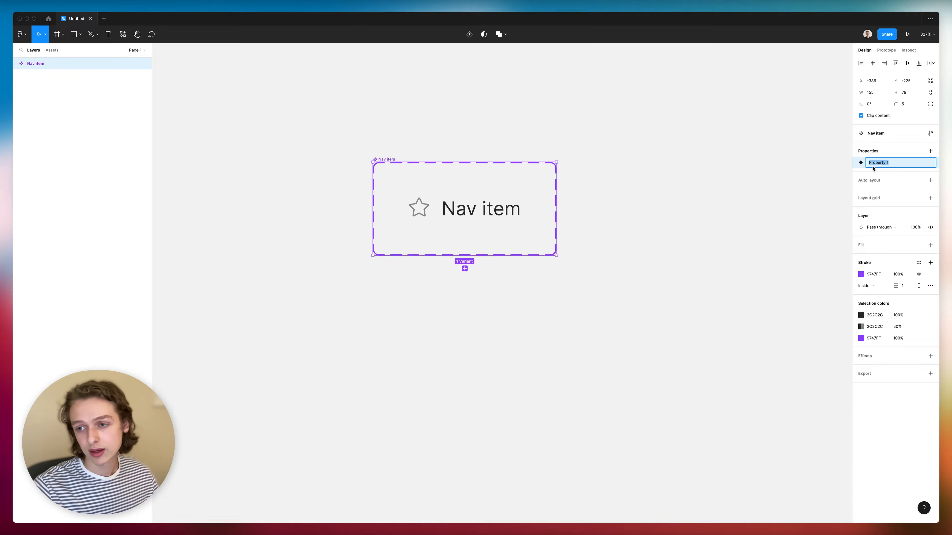
pyautogui.write('State')
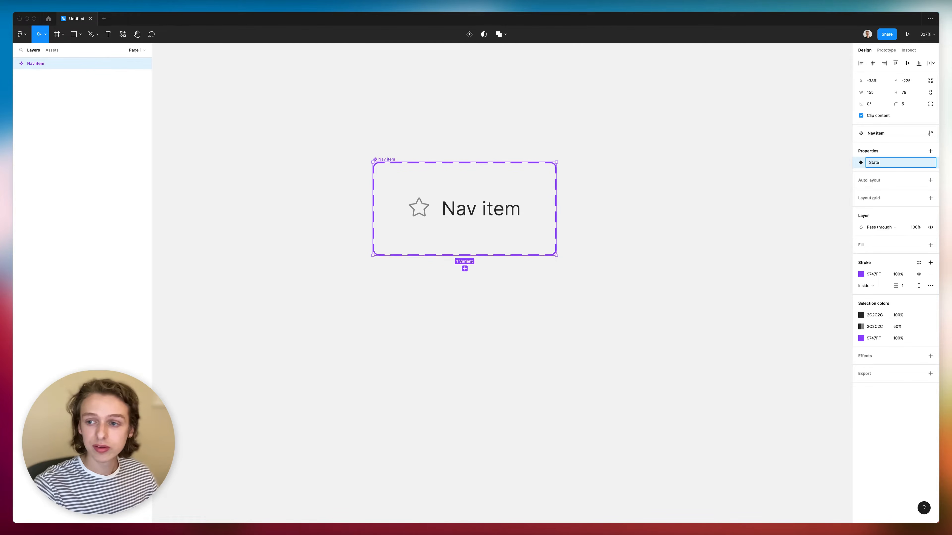
pyautogui.press('Return')
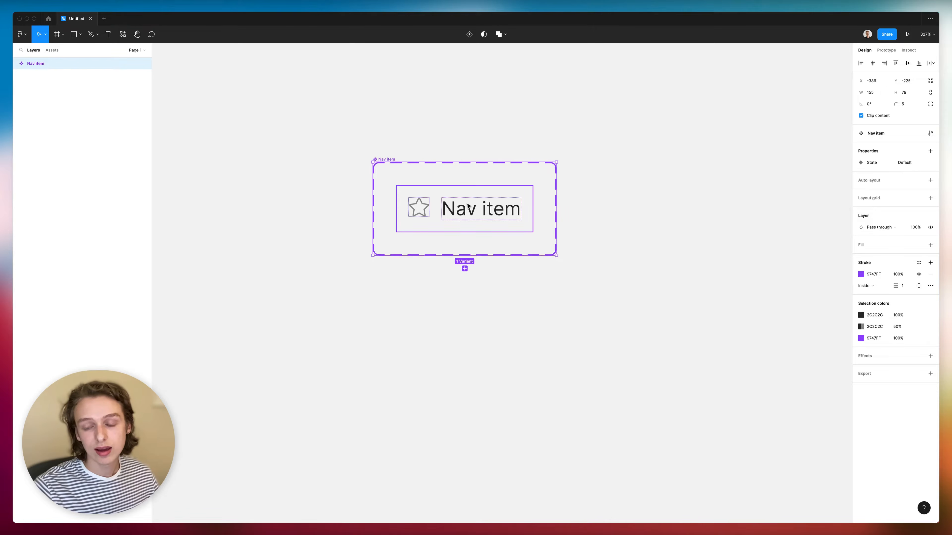
pyautogui.click(471, 213)
pyautogui.click(465, 245)
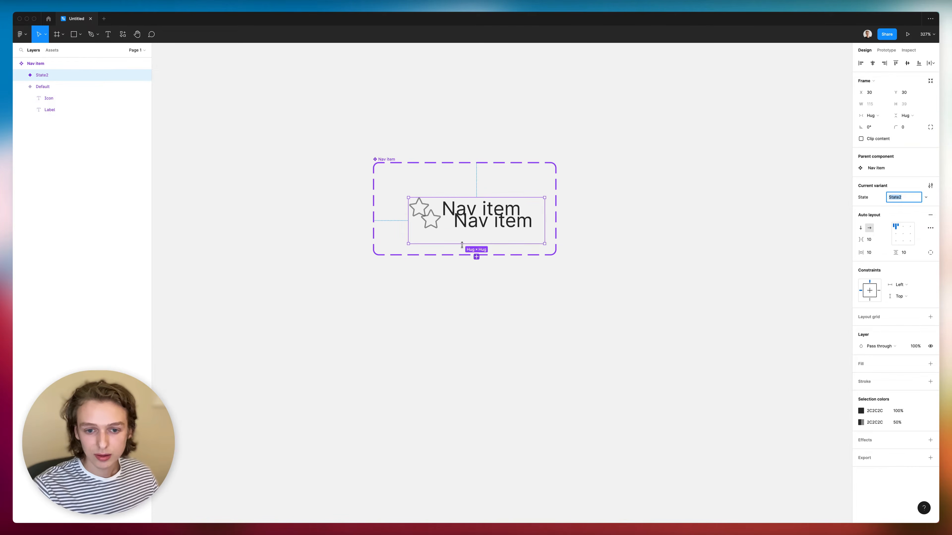
pyautogui.press('super+z')
pyautogui.click(491, 276)
# - Add a second variant to the Nav item component set and set its State value to "Hover"
pyautogui.click(390, 160)
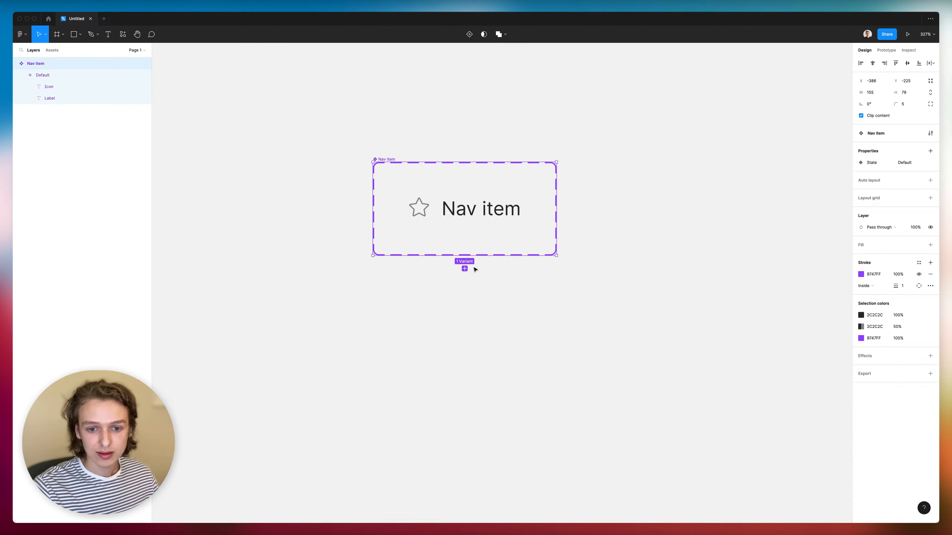
pyautogui.click(464, 268)
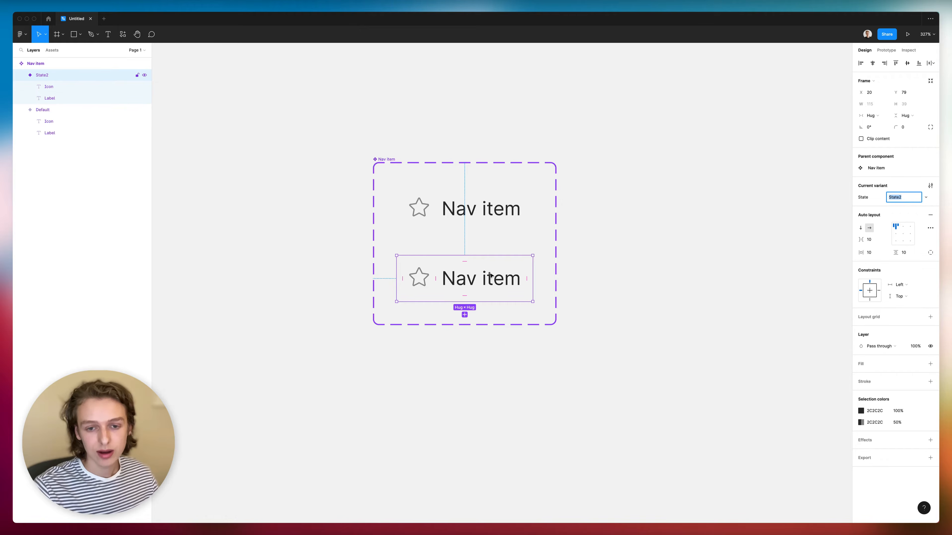
pyautogui.write('HOer')
pyautogui.press('Return')
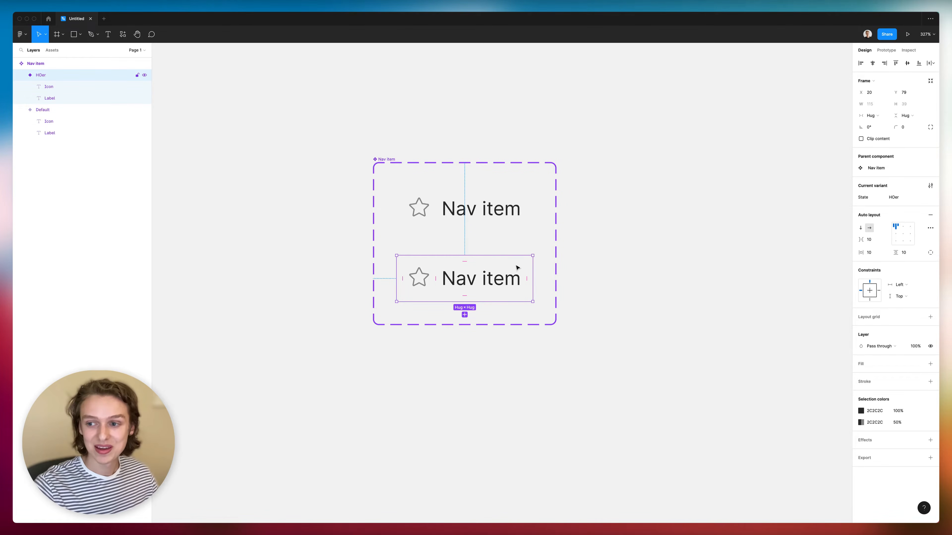
pyautogui.click(895, 197)
pyautogui.write('H')
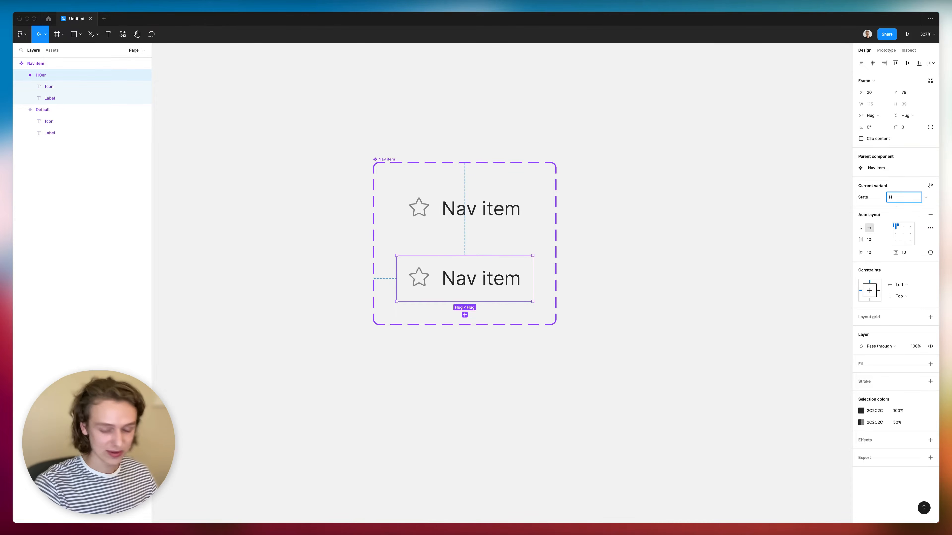
pyautogui.write('over')
pyautogui.press('Return')
# - Add a third variant to the Nav item component set with the State value "Selected"
pyautogui.click(386, 160)
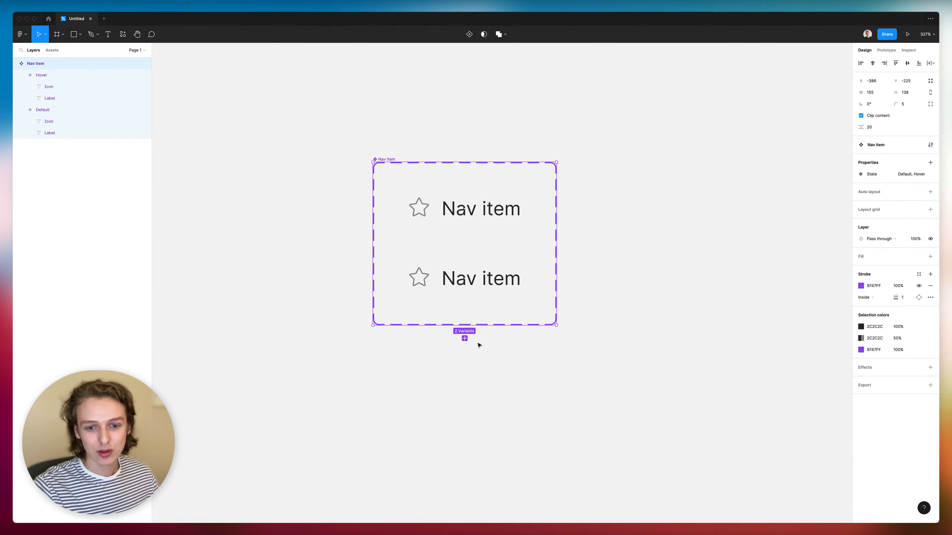
pyautogui.click(465, 332)
pyautogui.write('Select')
pyautogui.press('Return')
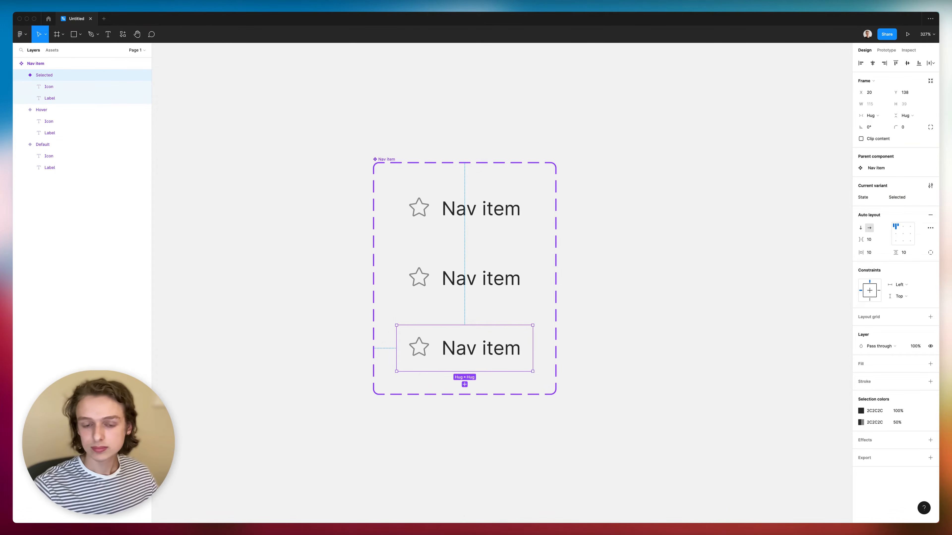
# - Give the Hover variant a solid EBEBEB background fill
pyautogui.scroll(-3, 487, 262)
pyautogui.click(475, 231)
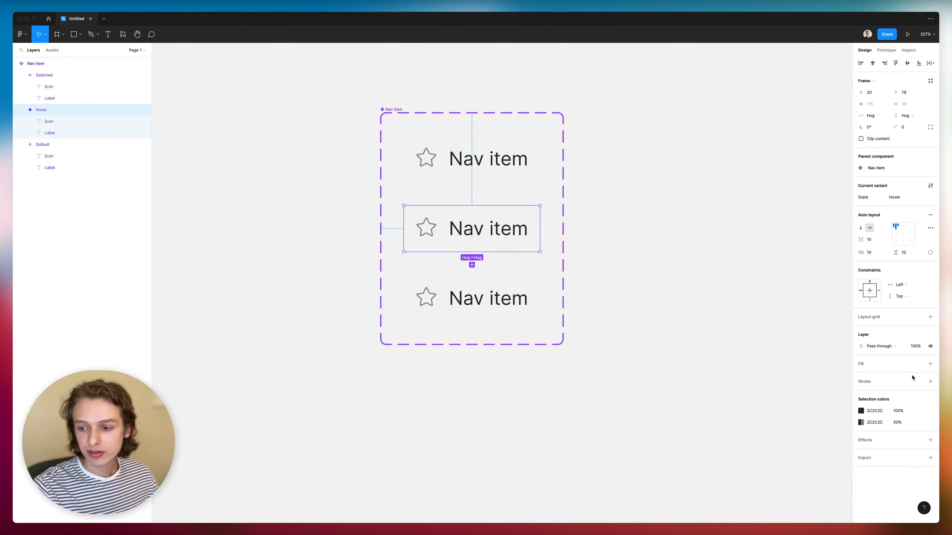
pyautogui.click(930, 364)
pyautogui.click(861, 375)
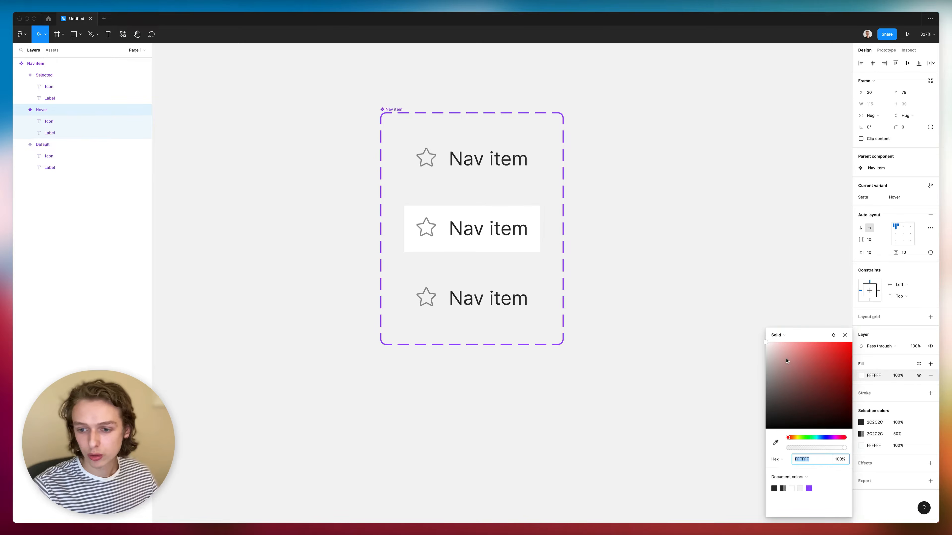
pyautogui.moveTo(752, 352); pyautogui.dragTo(748, 355)
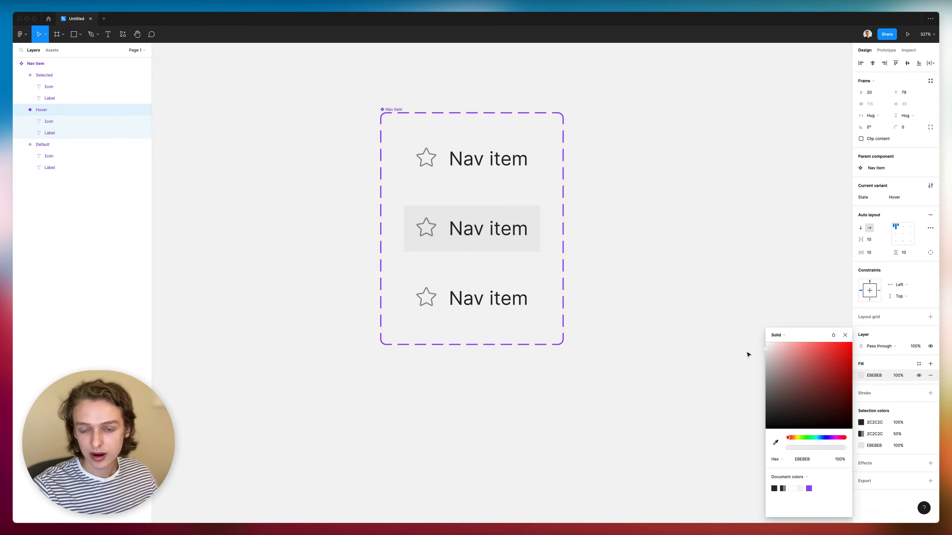
# - Set the Hover variant's corner radius to 10
pyautogui.click(911, 127)
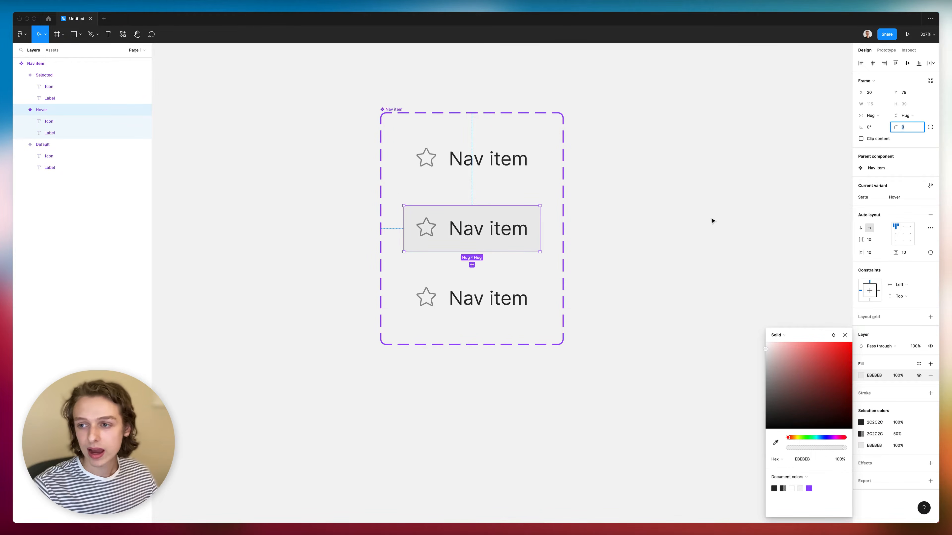
pyautogui.write('10')
pyautogui.press('Return')
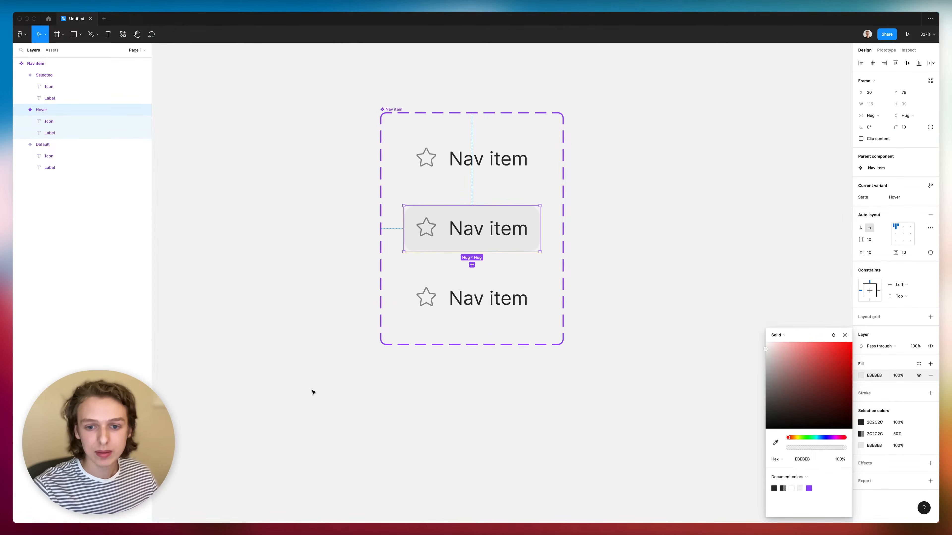
# - Recolor the Selected variant's label and star icon to the blue 3CB3D9
pyautogui.click(497, 307)
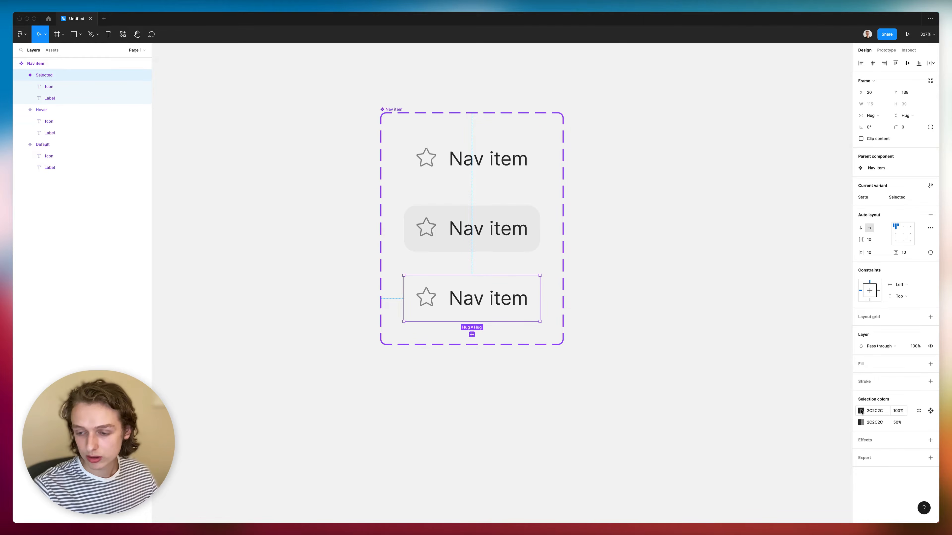
pyautogui.click(861, 411)
pyautogui.moveTo(817, 439); pyautogui.dragTo(819, 439)
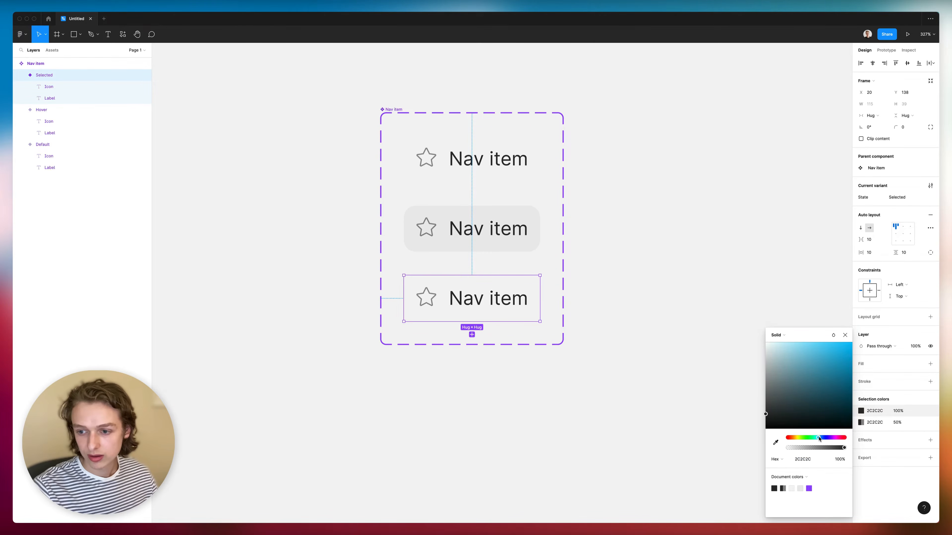
pyautogui.click(827, 354)
pyautogui.click(805, 460)
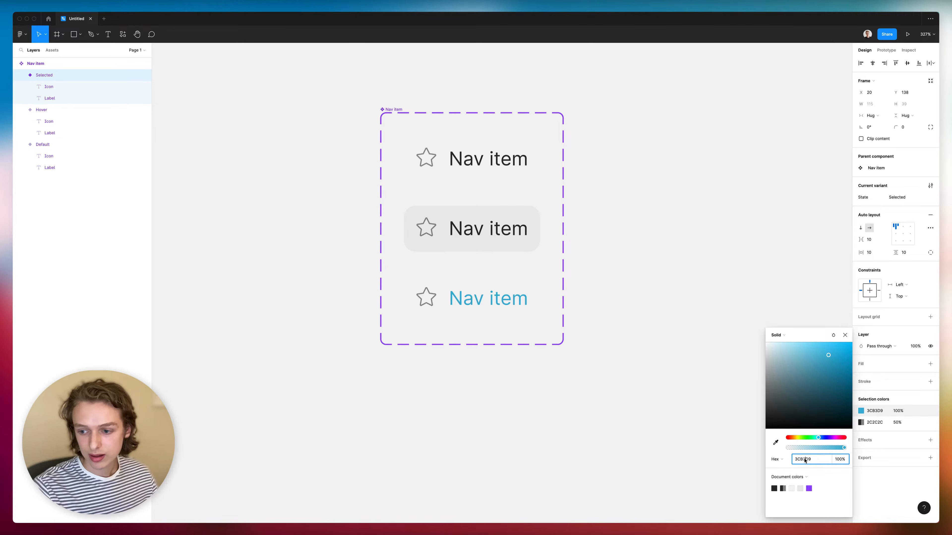
pyautogui.click(874, 411)
pyautogui.click(745, 397)
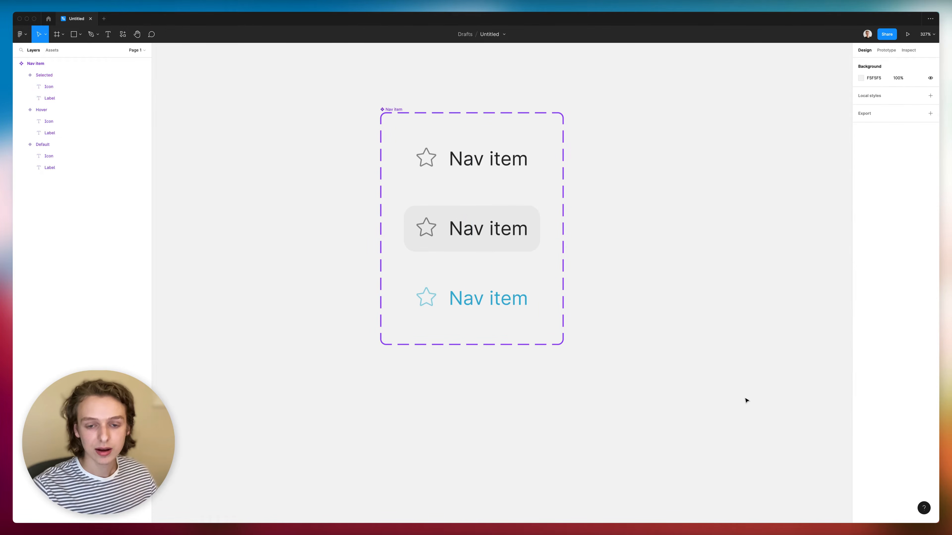
# - Create a prototype interaction that changes the Default variant to Hover, triggered while hovering
pyautogui.hotkey('shift', 'e')
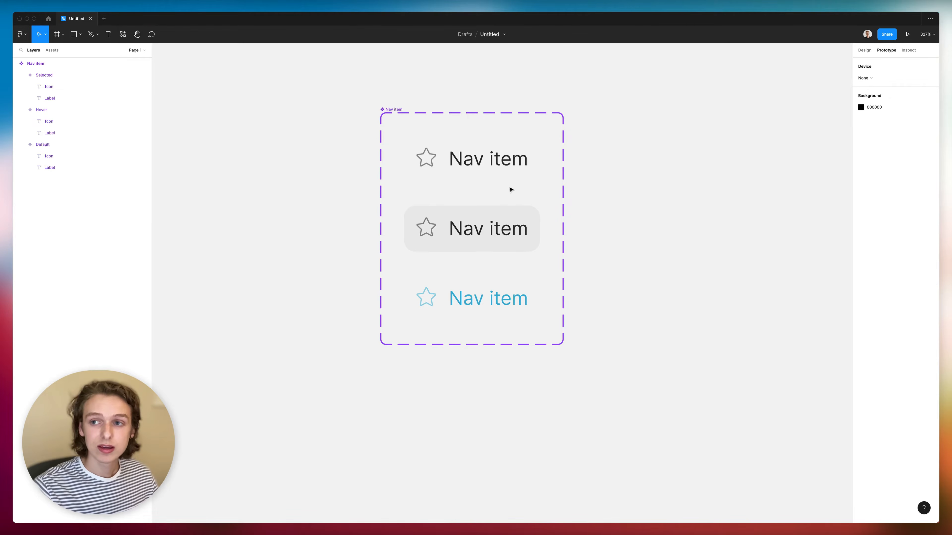
pyautogui.click(501, 169)
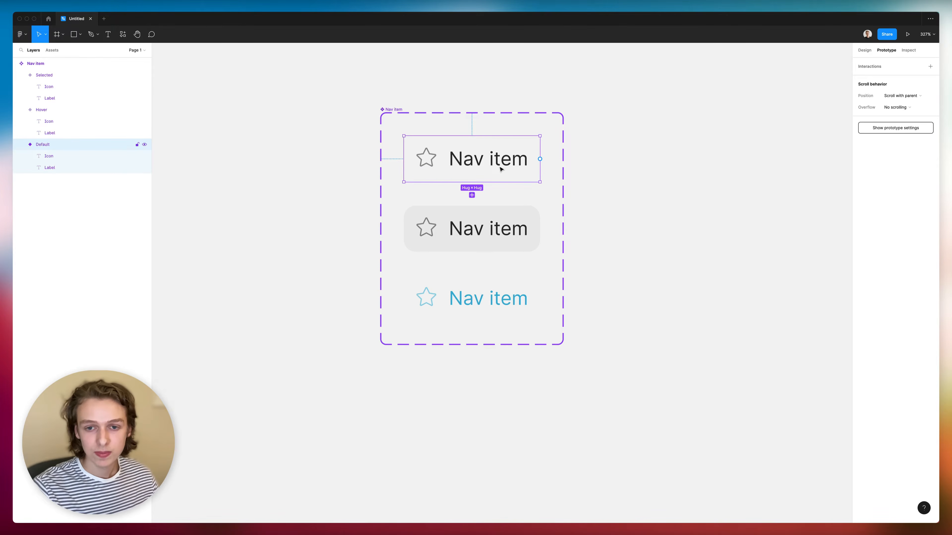
pyautogui.moveTo(472, 182); pyautogui.dragTo(474, 227)
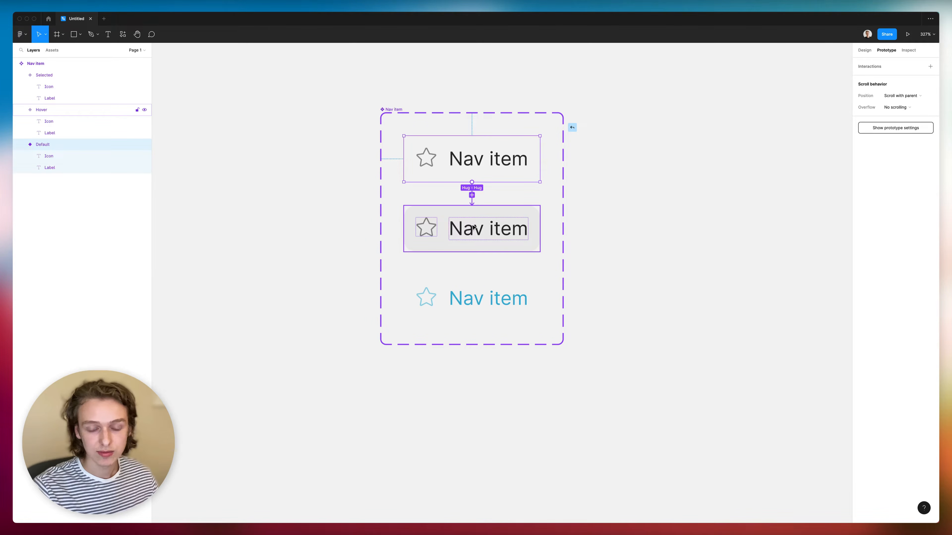
pyautogui.click(787, 95)
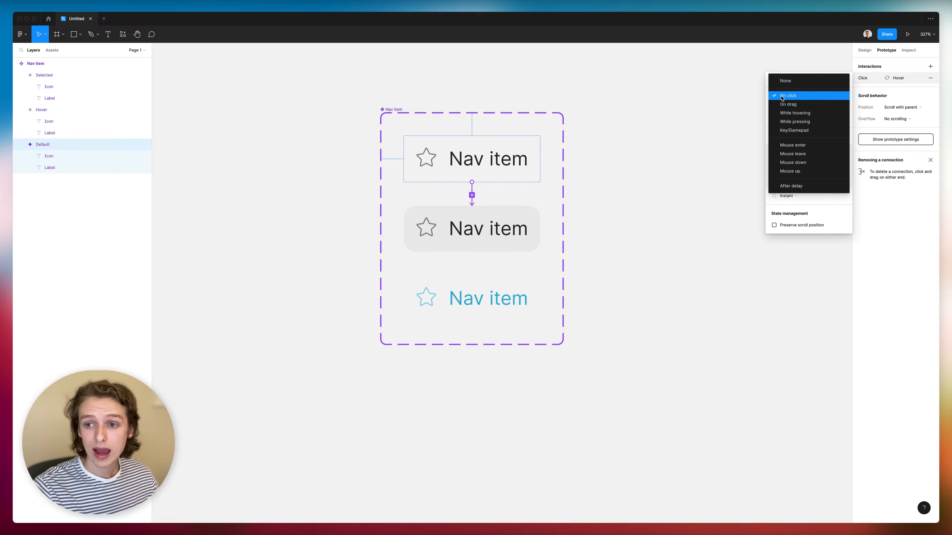
pyautogui.click(790, 114)
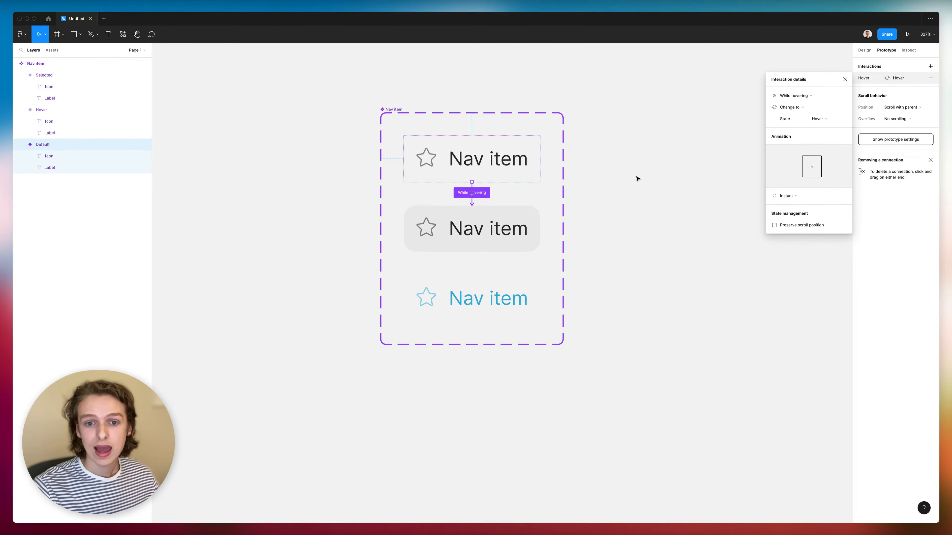
# - Create on-click interactions that change the Hover variant to Selected and the Selected variant back to Default
pyautogui.click(525, 234)
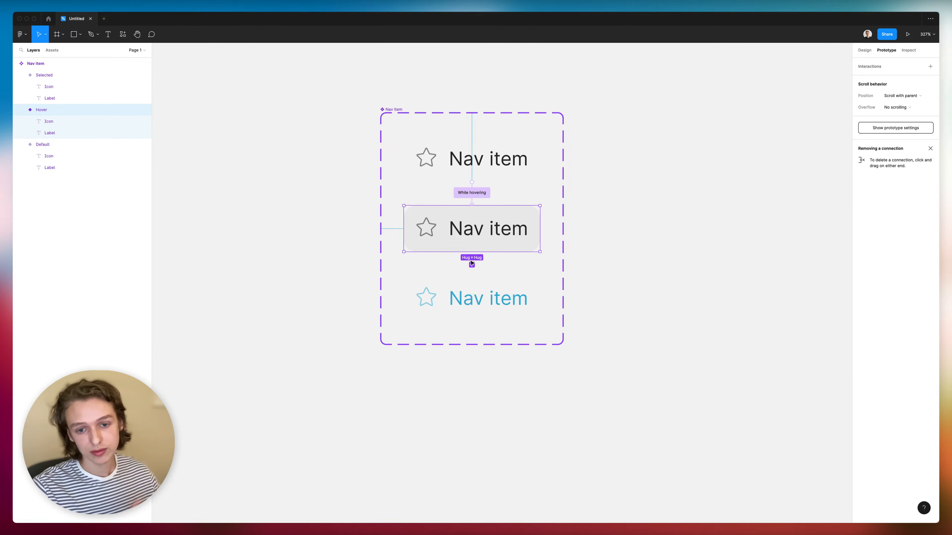
pyautogui.moveTo(472, 252); pyautogui.dragTo(474, 303)
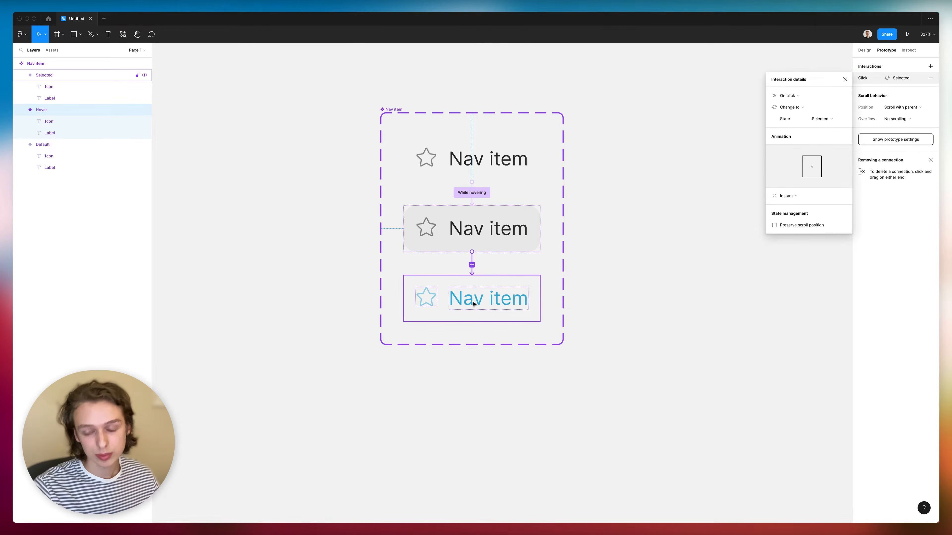
pyautogui.click(491, 306)
pyautogui.moveTo(522, 294); pyautogui.dragTo(518, 171)
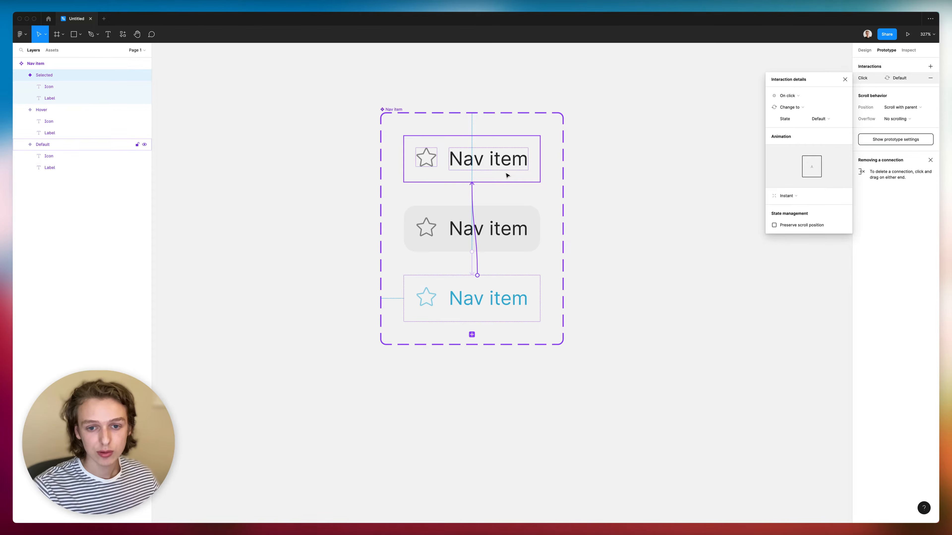
pyautogui.click(844, 80)
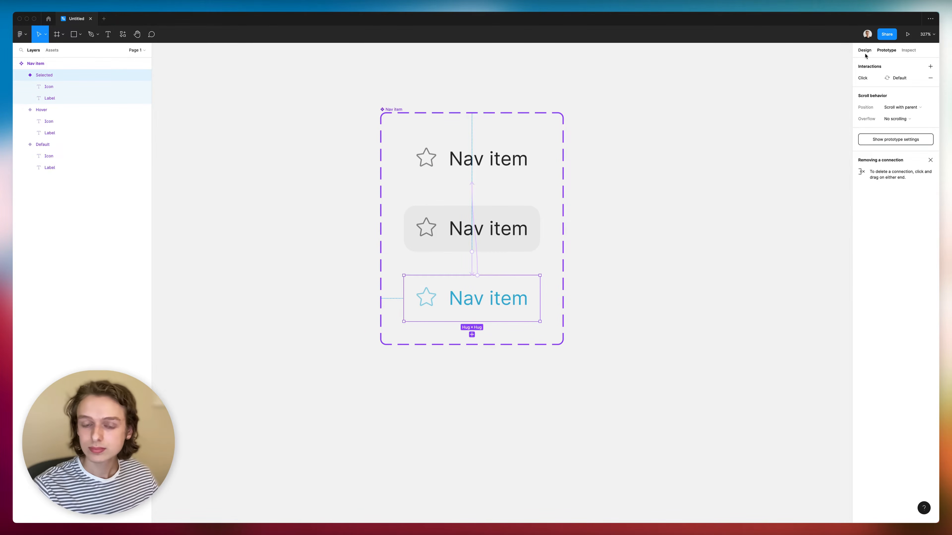
# - Add a variant property named Collapsed with the value false to the Nav item component set
pyautogui.click(864, 51)
pyautogui.click(394, 110)
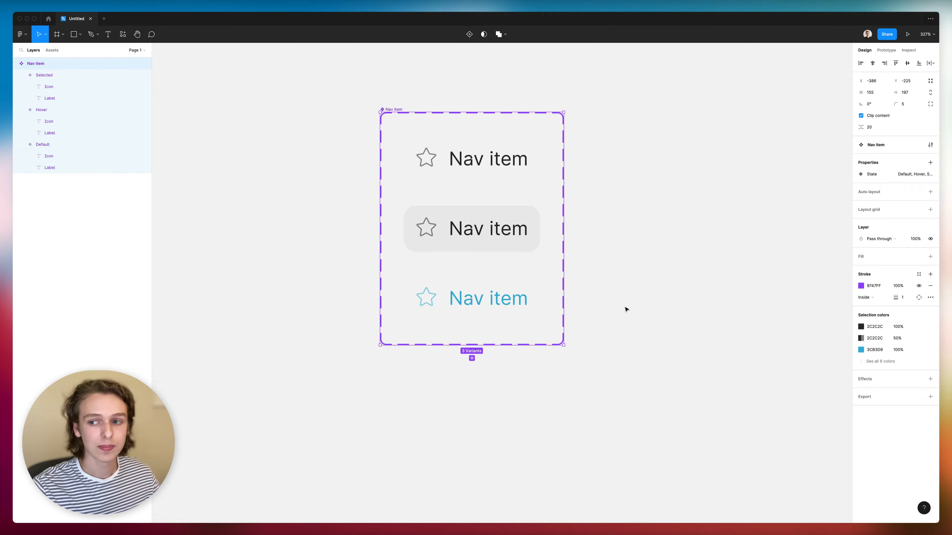
pyautogui.click(929, 162)
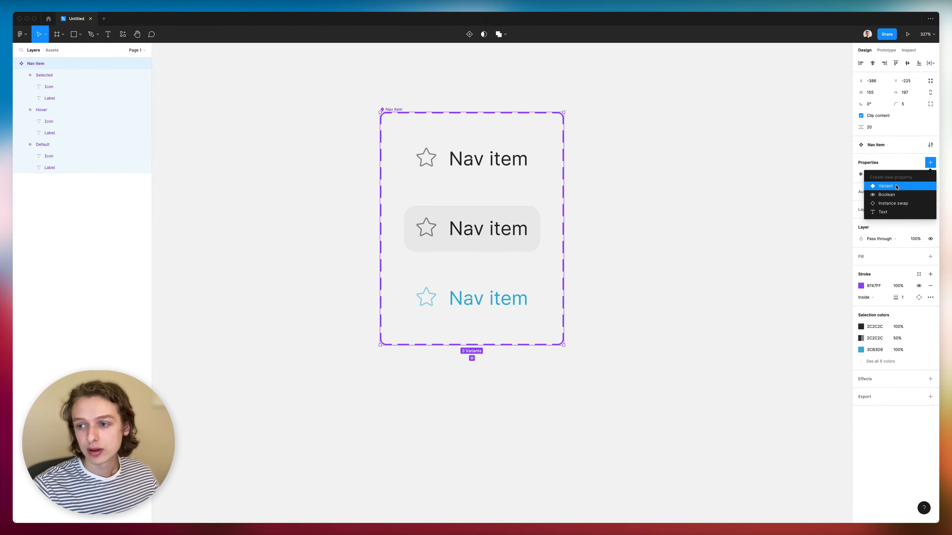
pyautogui.click(885, 186)
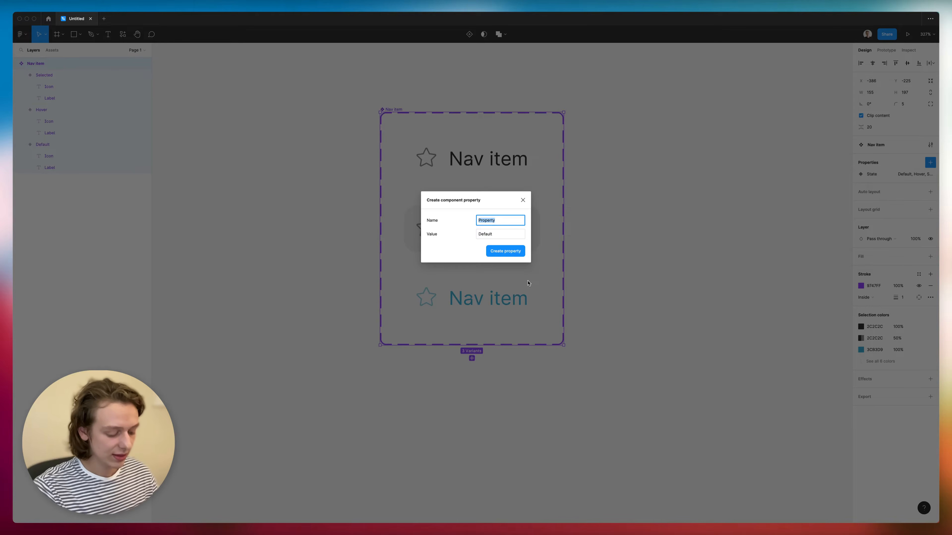
pyautogui.write('Collapsed')
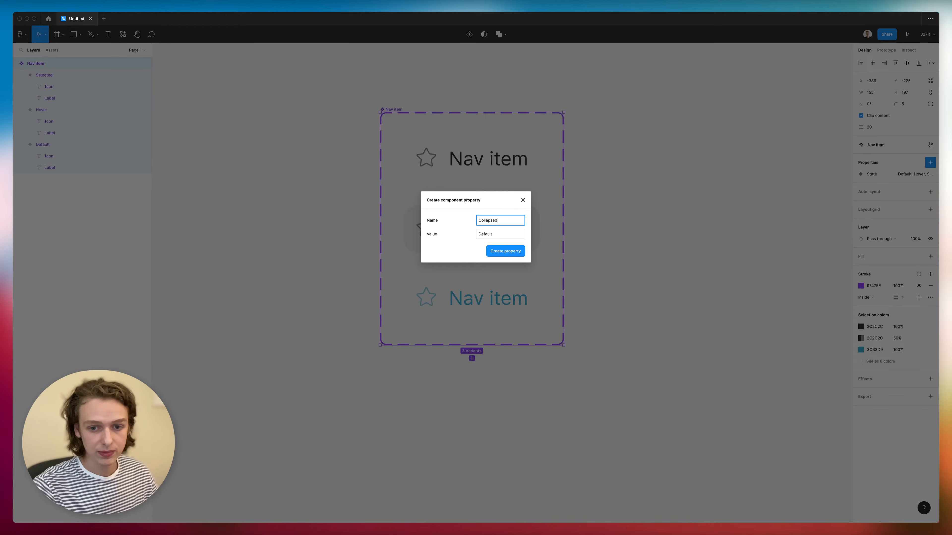
pyautogui.press('Tab')
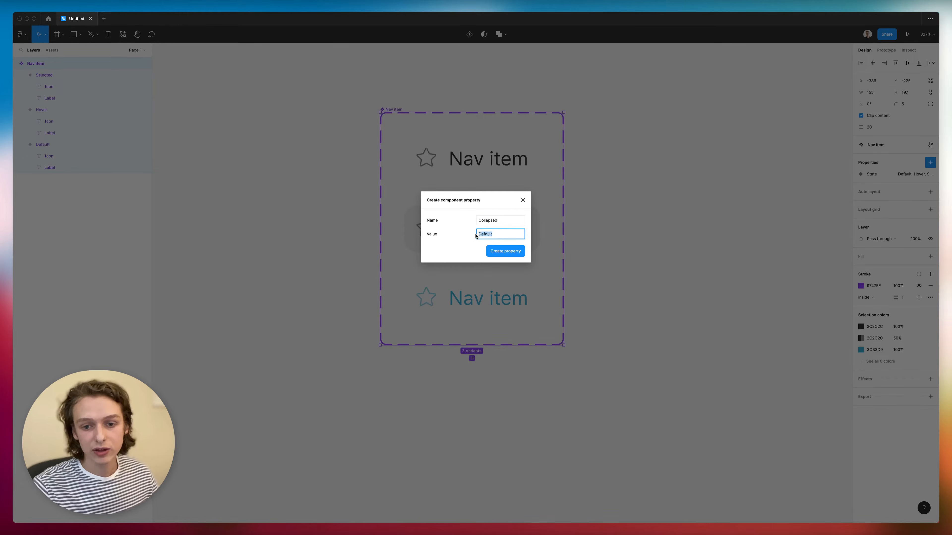
pyautogui.write('false')
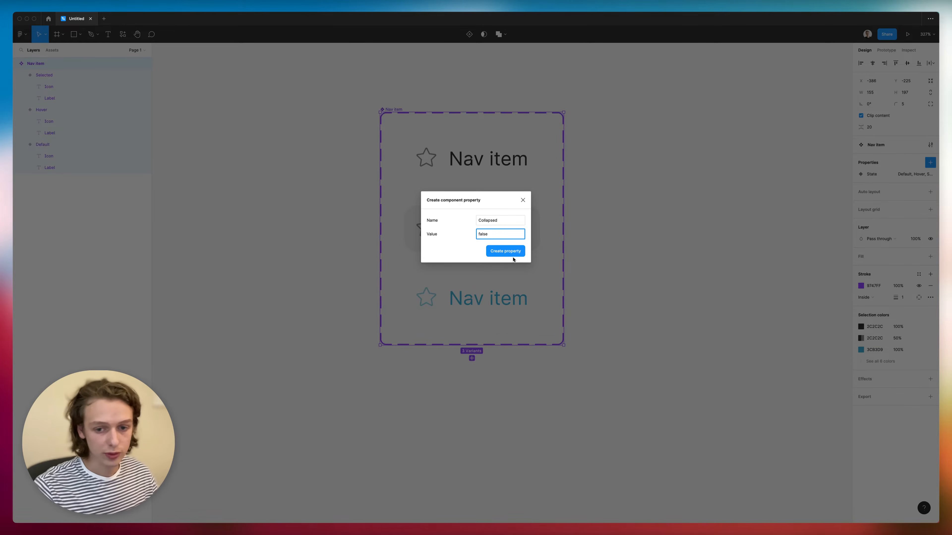
pyautogui.click(512, 255)
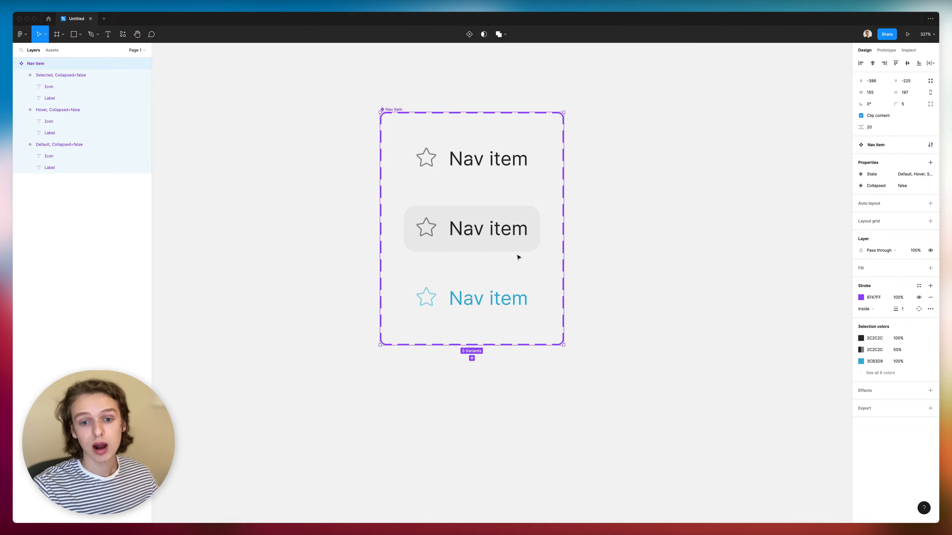
# - Widen the Nav item component set and duplicate its Default, Hover and Selected variants into a second column
pyautogui.moveTo(563, 236); pyautogui.dragTo(731, 236)
pyautogui.click(473, 297)
pyautogui.keyDown('shift'); pyautogui.click(465, 227); pyautogui.keyUp('shift')
pyautogui.keyDown('shift'); pyautogui.click(451, 170); pyautogui.keyUp('shift')
pyautogui.moveTo(450, 171); pyautogui.dragTo(613, 167)
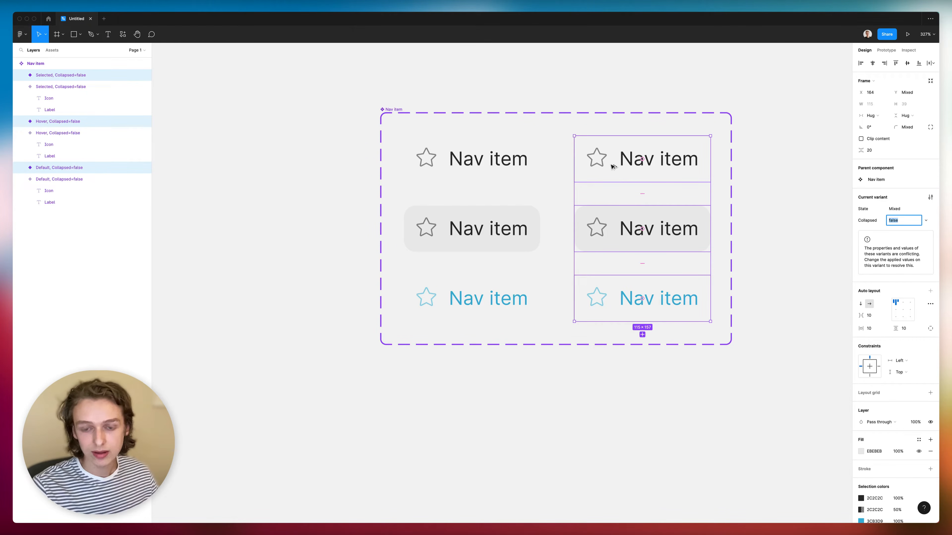
# - Set the Collapsed property of the three duplicated variants to true
pyautogui.write('true')
pyautogui.press('Return')
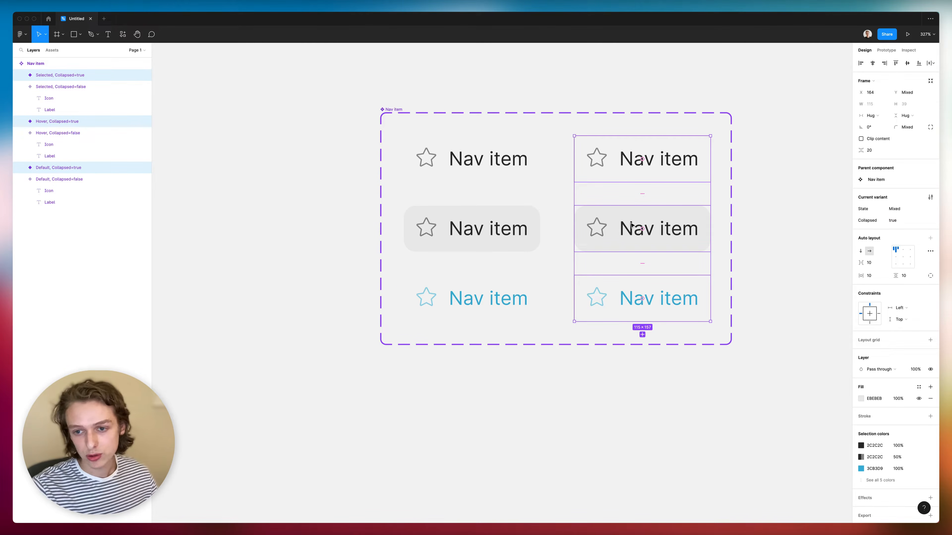
pyautogui.hscroll(3, 745, 297)
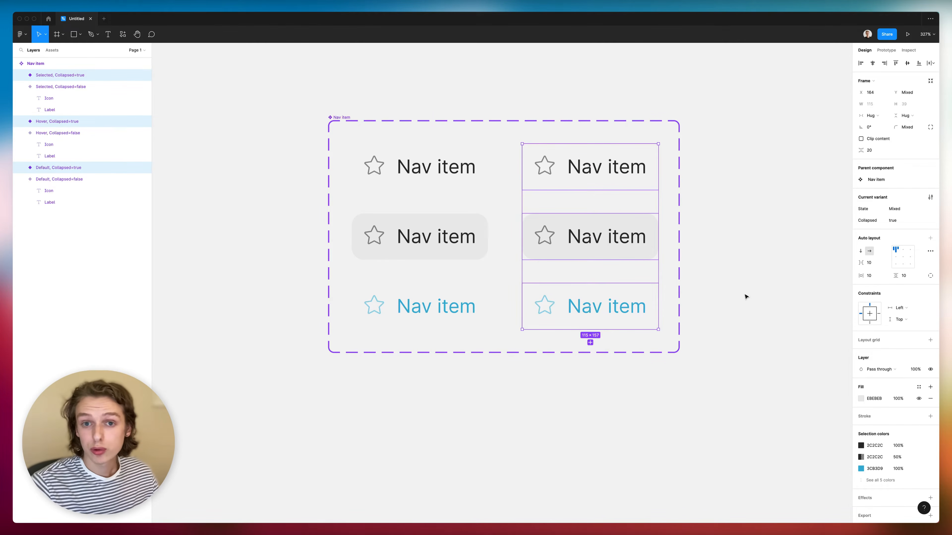
pyautogui.click(693, 333)
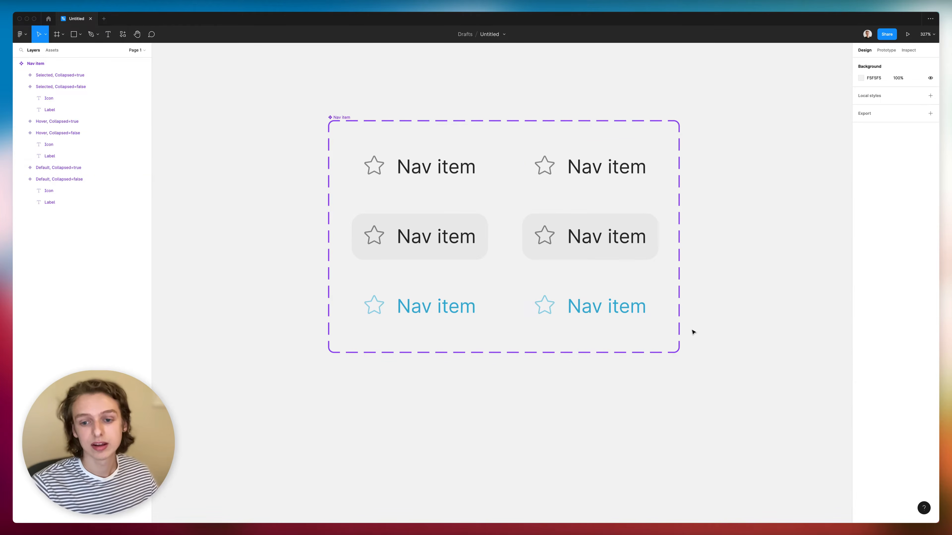
# - Delete the text labels from the three Collapsed=true variants
pyautogui.click(640, 345)
pyautogui.doubleClick(606, 307)
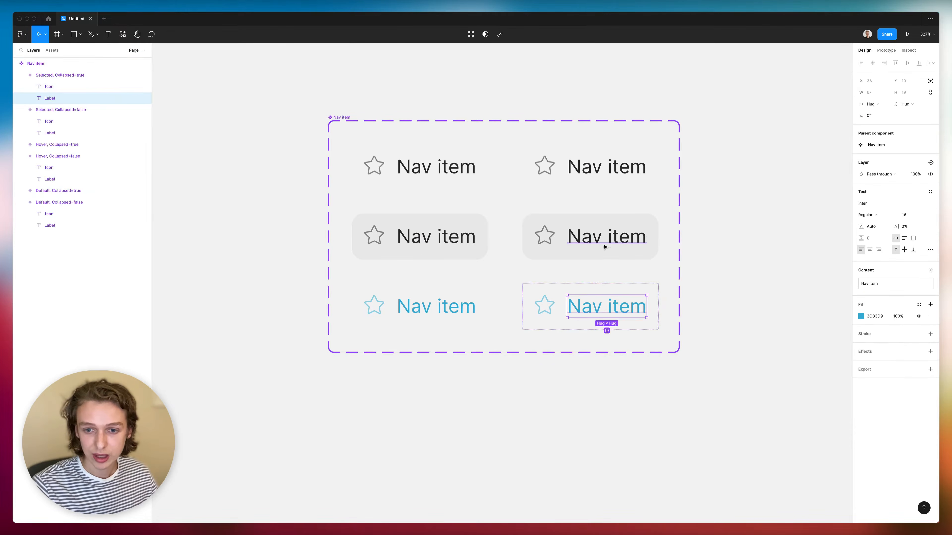
pyautogui.keyDown('shift'); pyautogui.click(606, 235); pyautogui.keyUp('shift')
pyautogui.keyDown('shift'); pyautogui.click(598, 173); pyautogui.keyUp('shift')
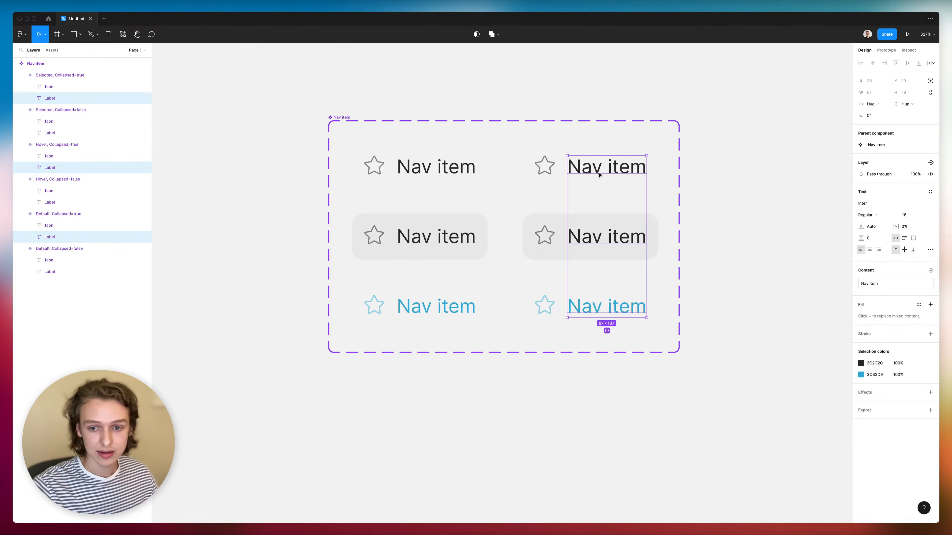
pyautogui.press('Delete')
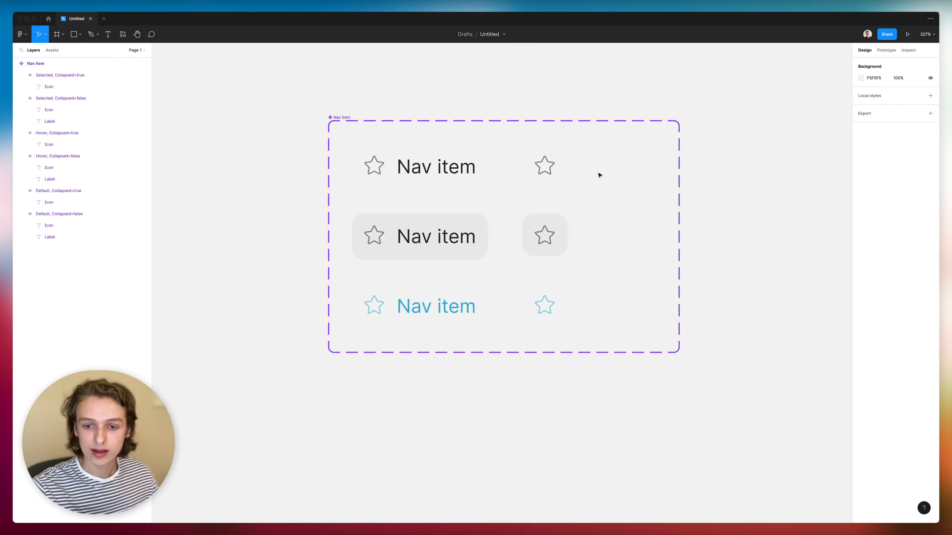
# - Give all six variants a fixed height of 48 and align their contents to the left and vertically centred
pyautogui.click(565, 222)
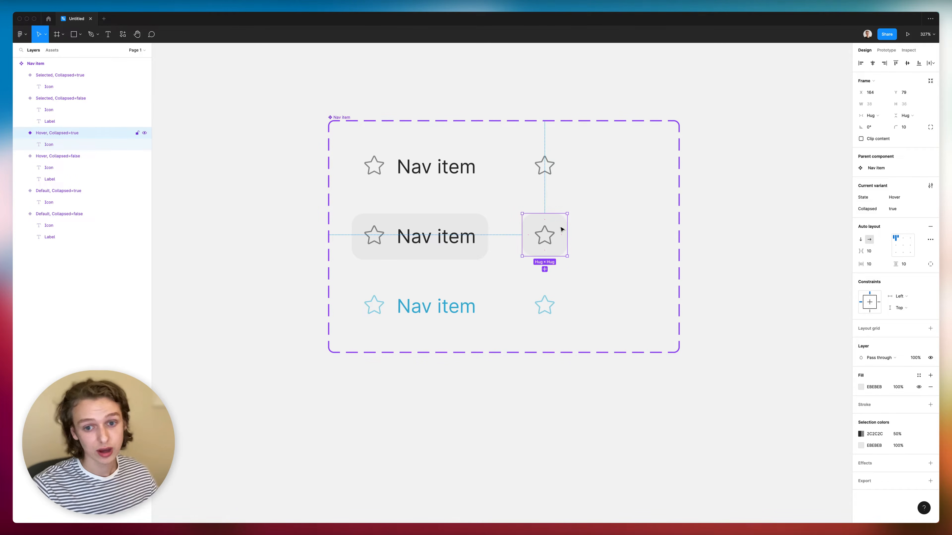
pyautogui.click(457, 240)
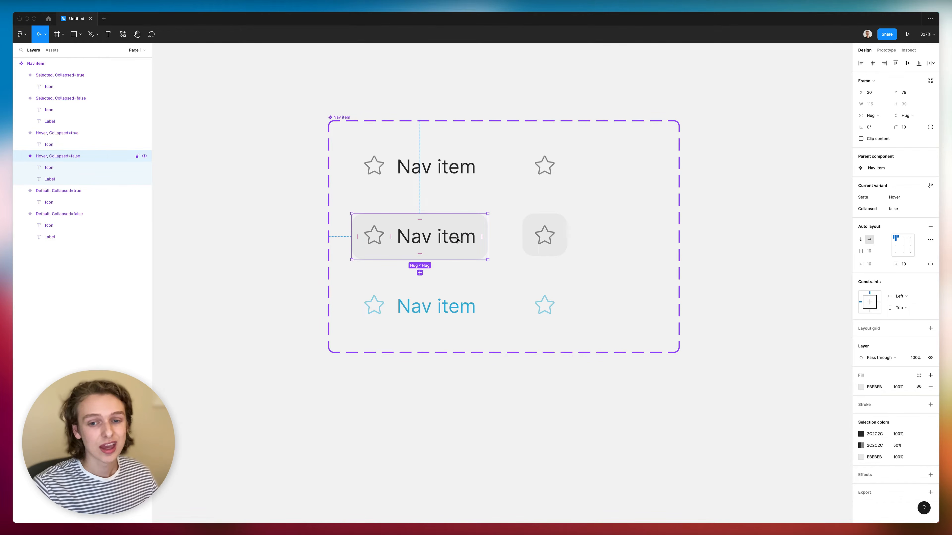
pyautogui.moveTo(342, 135); pyautogui.dragTo(652, 311)
pyautogui.click(905, 115)
pyautogui.click(910, 105)
pyautogui.click(914, 106)
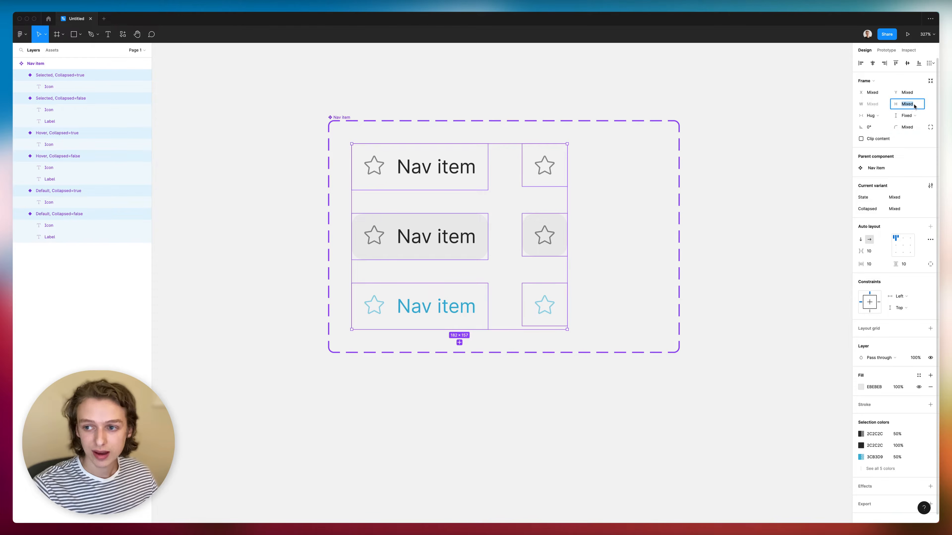
pyautogui.write('48')
pyautogui.press('Return')
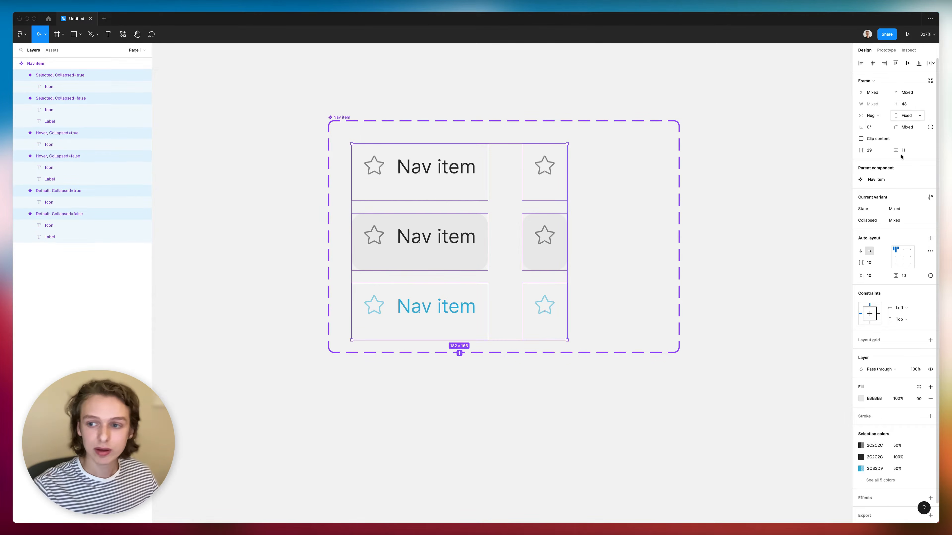
pyautogui.click(896, 258)
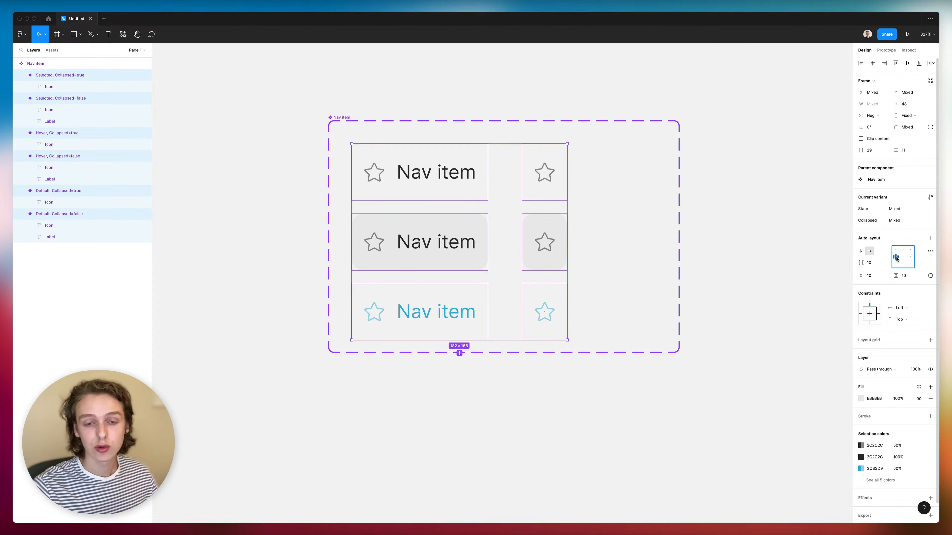
pyautogui.click(596, 303)
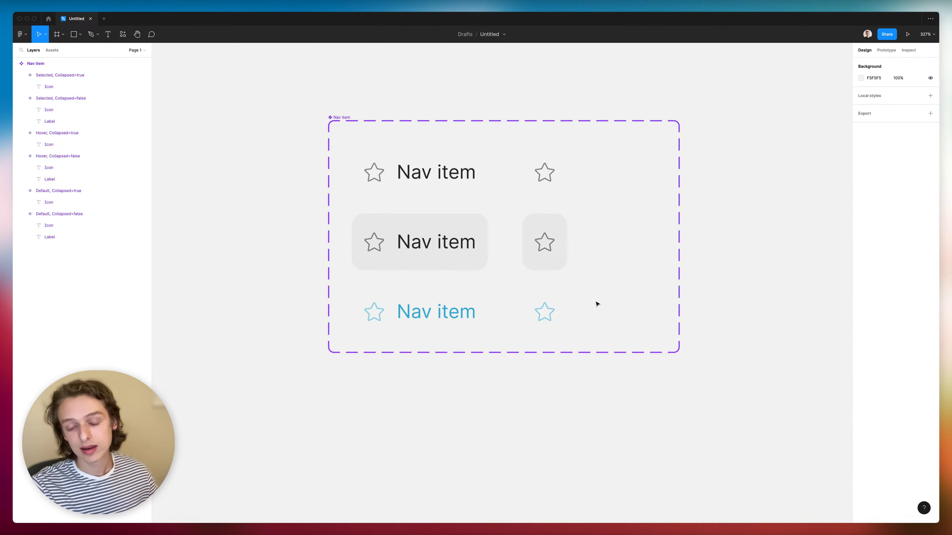
# - Centre the auto layout contents of the three Collapsed=true variants both horizontally and vertically
pyautogui.click(546, 311)
pyautogui.keyDown('shift'); pyautogui.click(546, 241); pyautogui.keyUp('shift')
pyautogui.keyDown('shift'); pyautogui.click(562, 189); pyautogui.keyUp('shift')
pyautogui.click(903, 259)
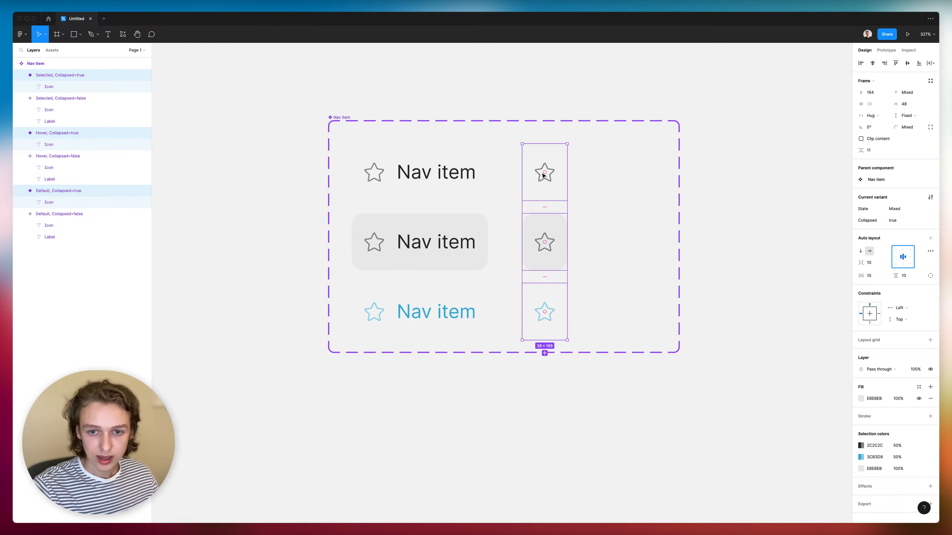
# - Give the star icons in all six variants a fixed width of 20 and centre their text alignment
pyautogui.click(548, 179)
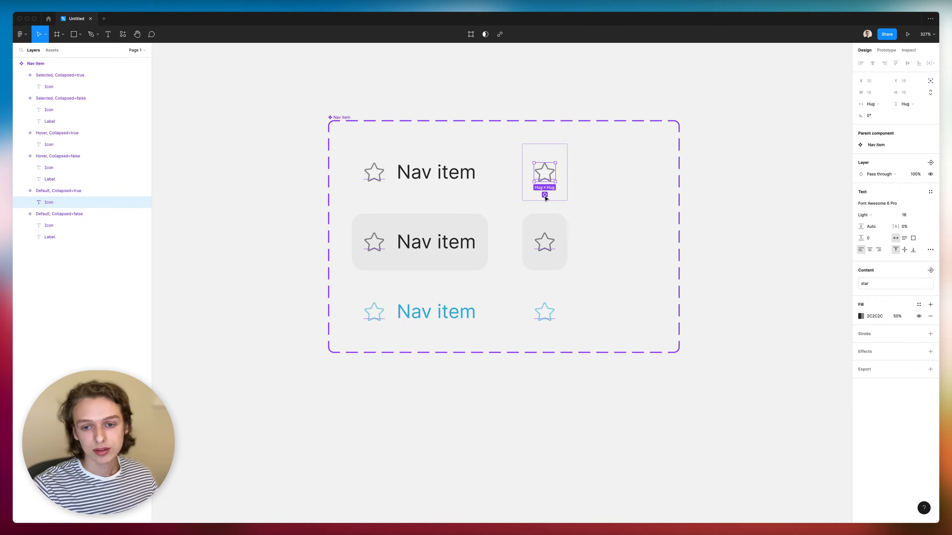
pyautogui.press('super+alt+a')
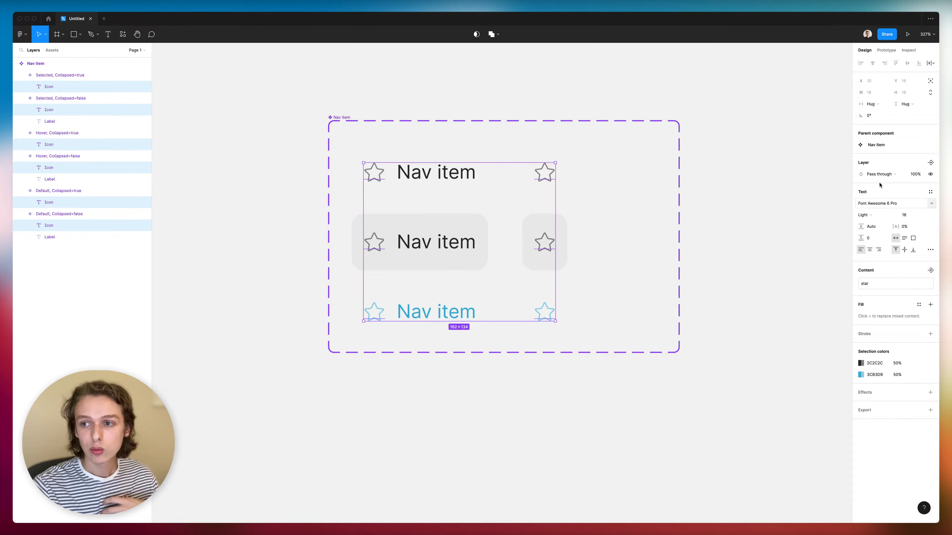
pyautogui.click(875, 105)
pyautogui.click(877, 97)
pyautogui.click(877, 93)
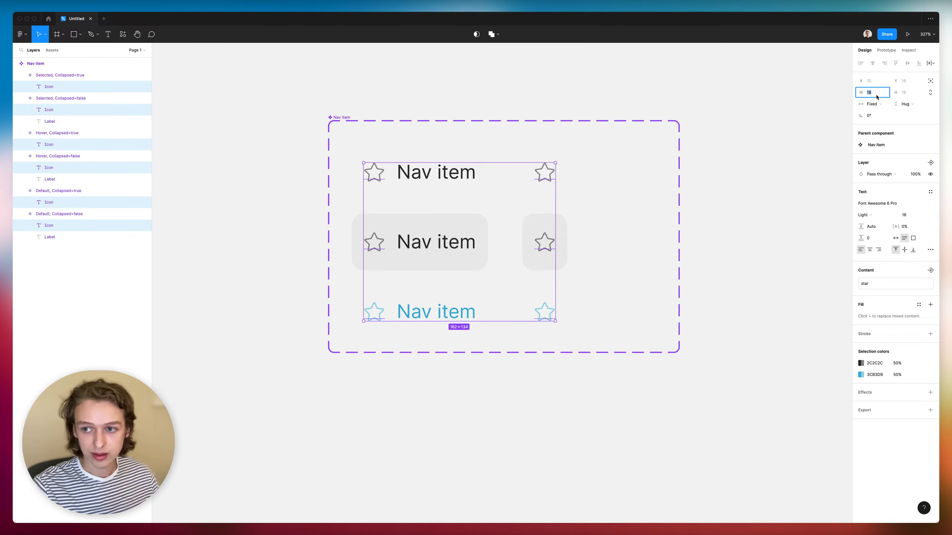
pyautogui.press('Return')
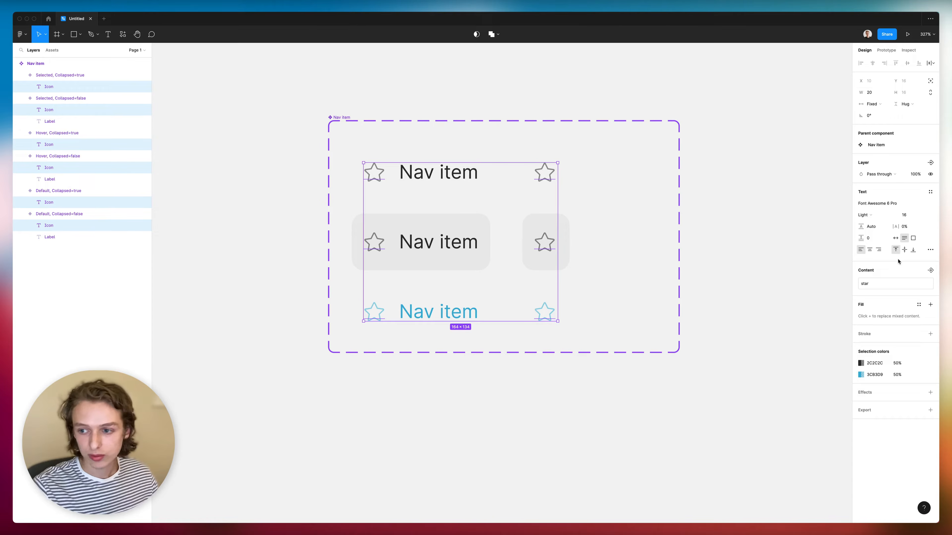
pyautogui.click(869, 250)
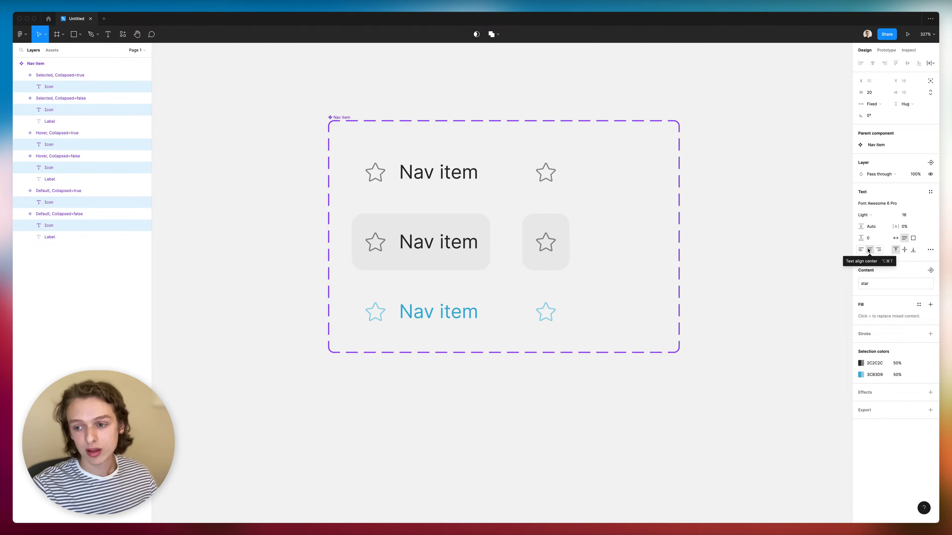
pyautogui.click(744, 319)
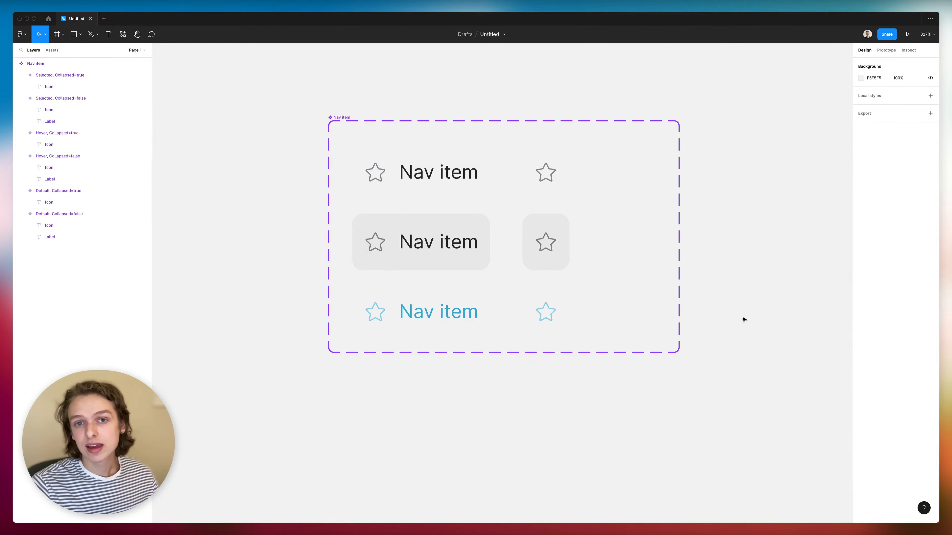
pyautogui.click(549, 252)
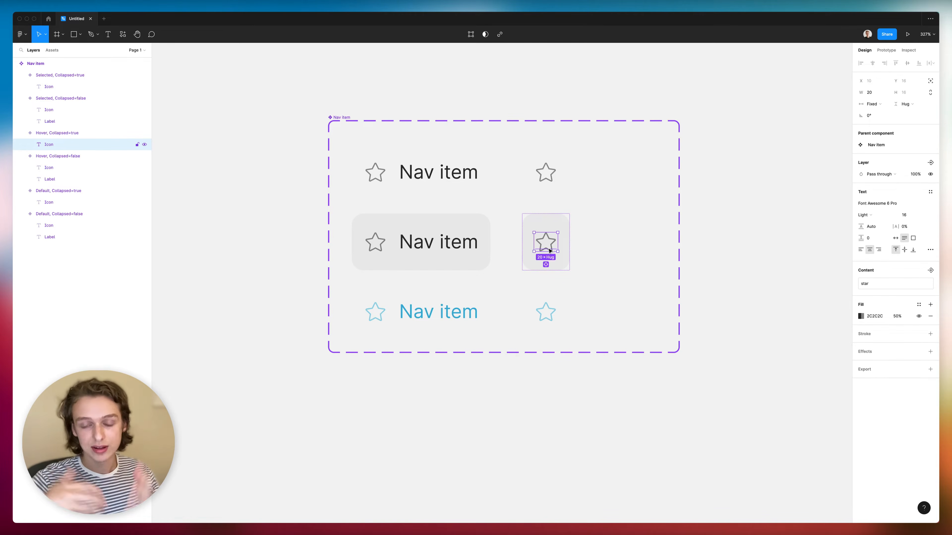
pyautogui.click(573, 292)
pyautogui.scroll(1, 436, 179)
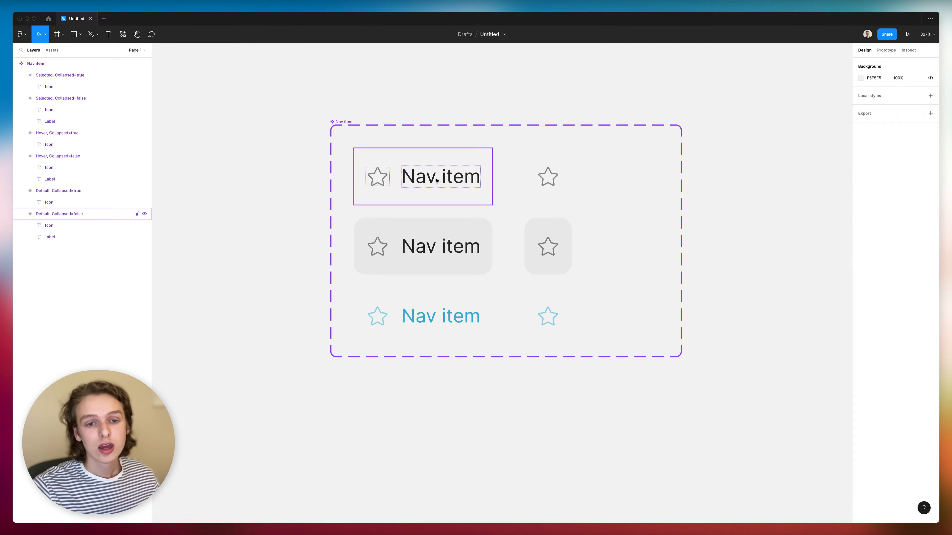
# - Create a text property named Label, with the value Nav item, for the labels of all three expanded variants
pyautogui.keyDown('super'); pyautogui.click(437, 181); pyautogui.keyUp('super')
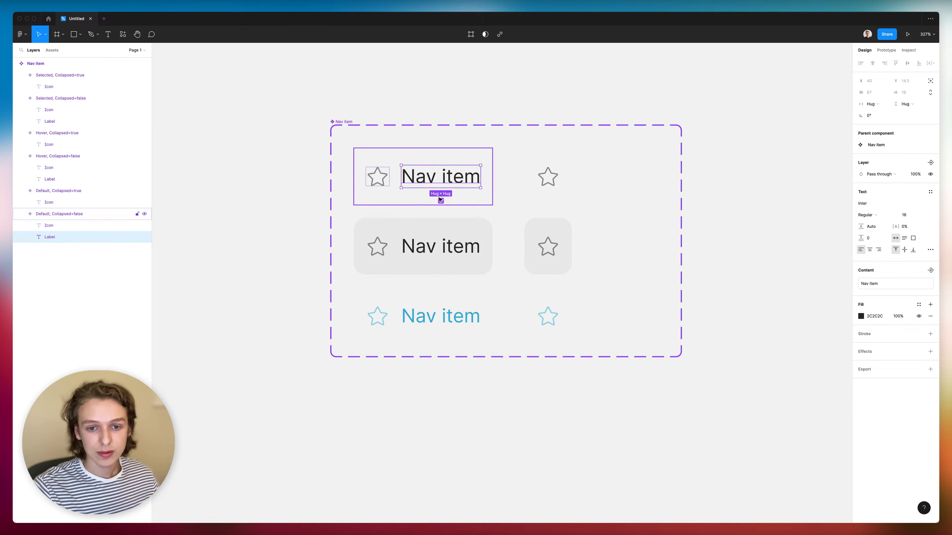
pyautogui.press('super+alt+a')
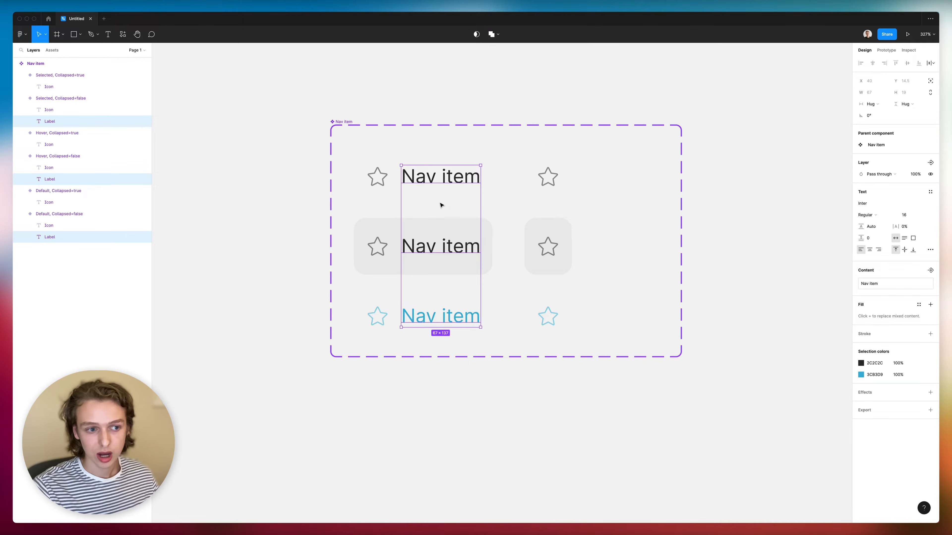
pyautogui.click(930, 270)
pyautogui.write('Label')
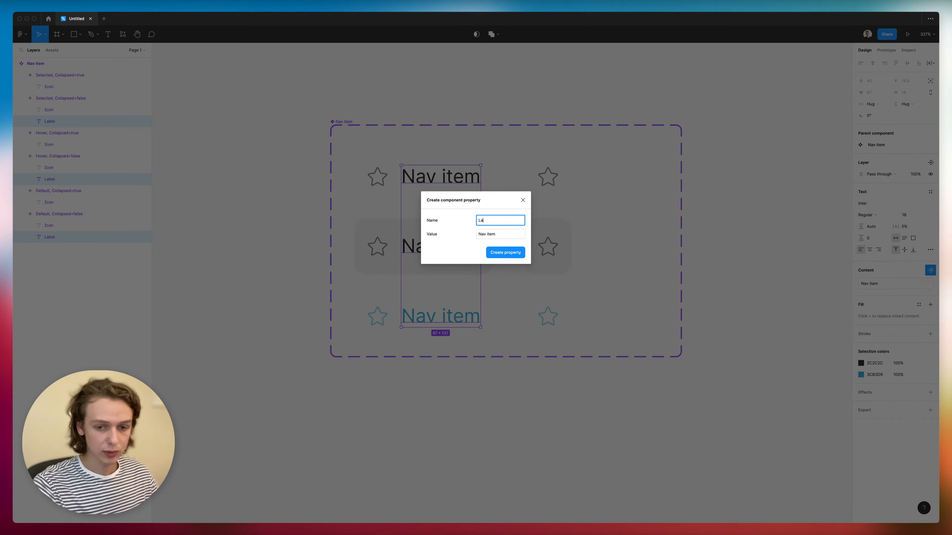
pyautogui.click(502, 256)
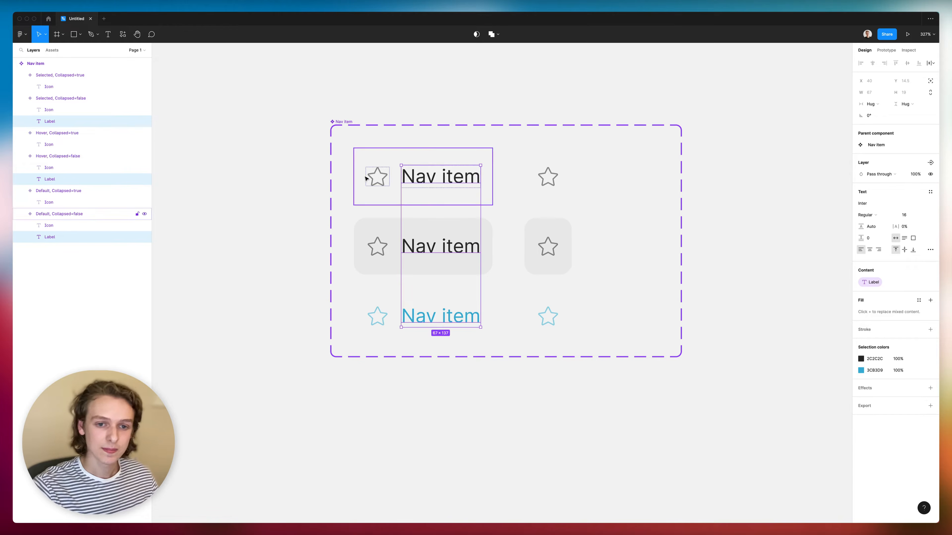
# - Create a text property named Set icon, with the value star, for the icons of all six variants
pyautogui.click(377, 177)
pyautogui.press('alt+super+a')
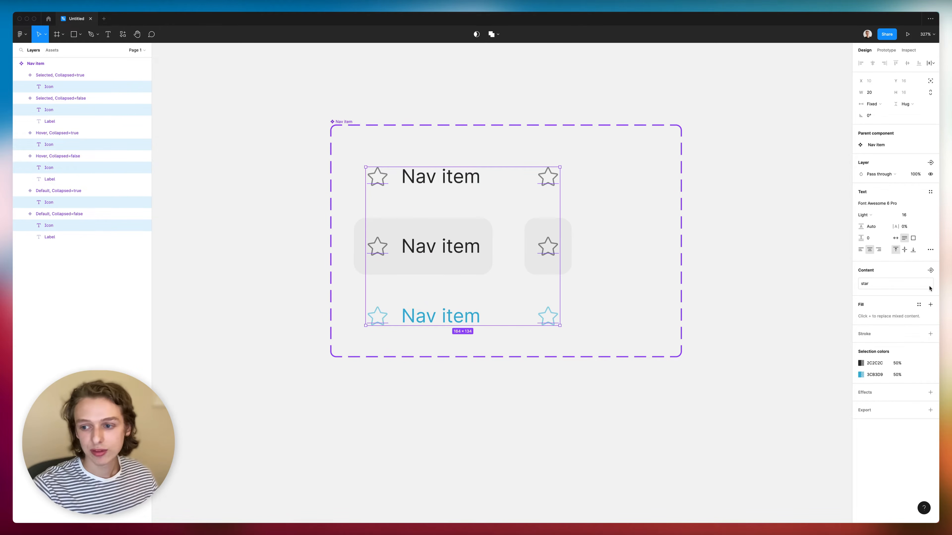
pyautogui.click(930, 271)
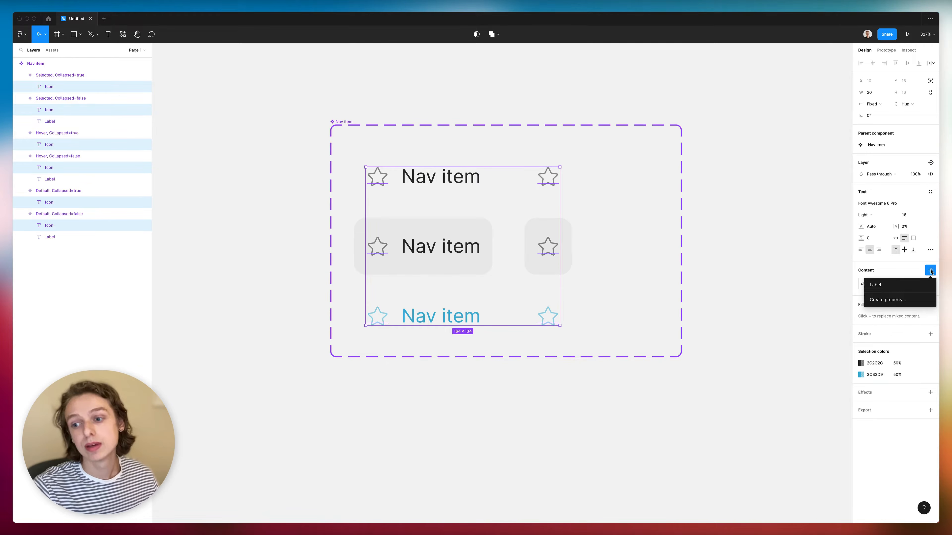
pyautogui.click(913, 300)
pyautogui.write('Set icon')
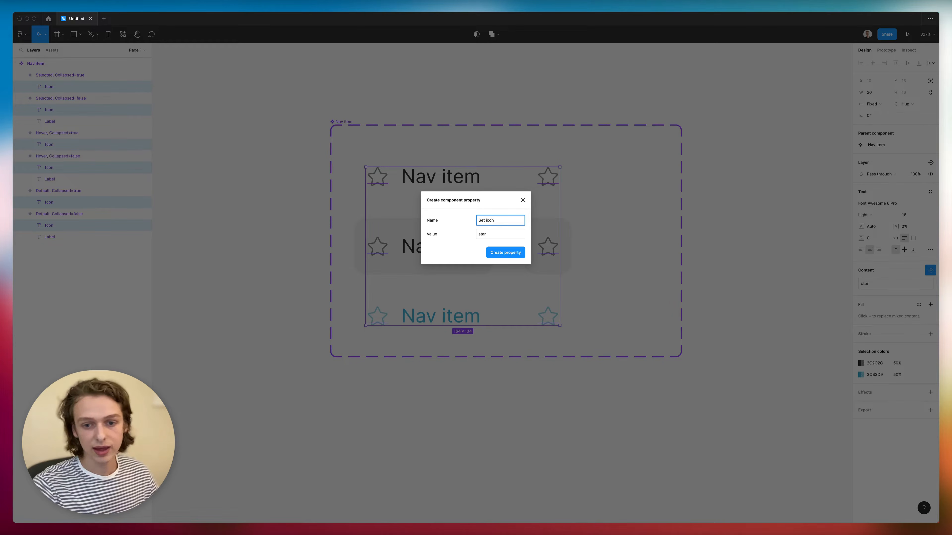
pyautogui.press('Return')
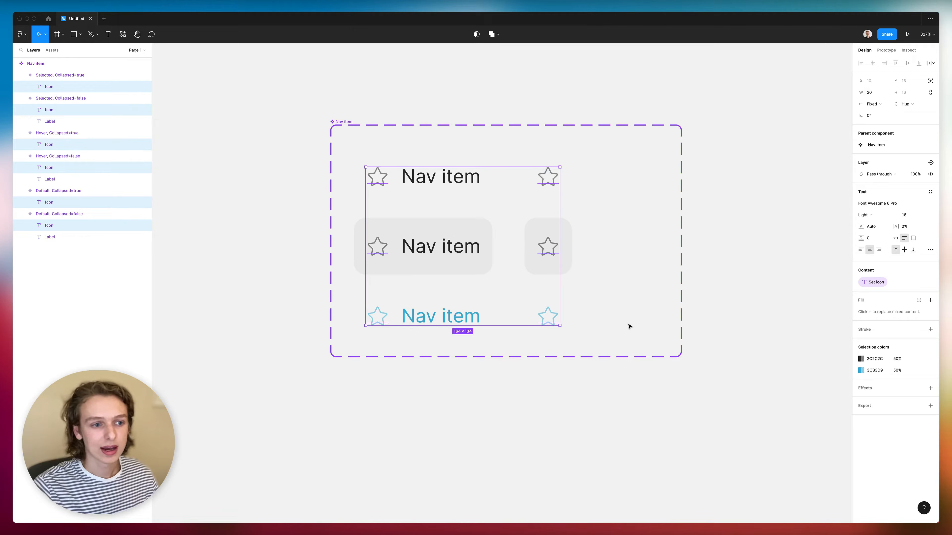
pyautogui.click(629, 326)
# - Paste the Label text into the Hover, Collapsed=true variant and give it absolute positioning
pyautogui.click(561, 259)
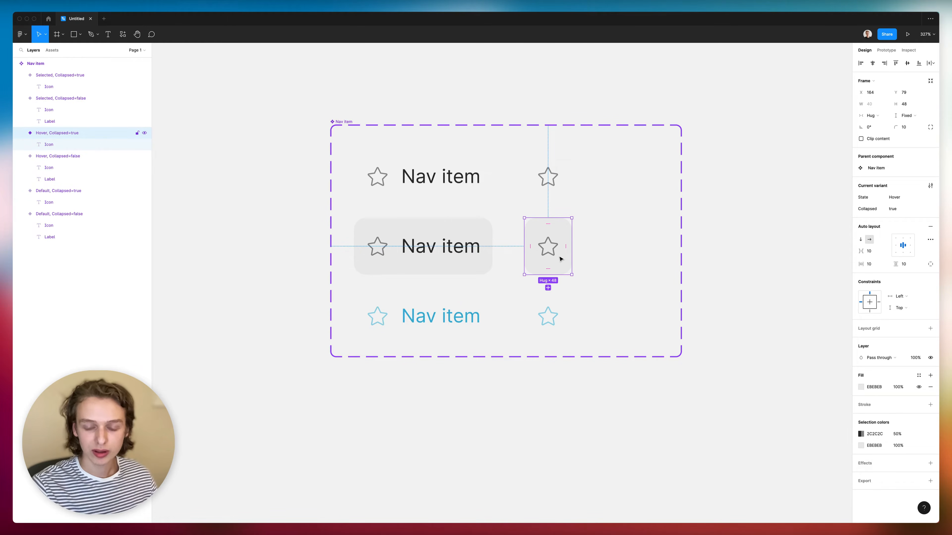
pyautogui.press('super+v')
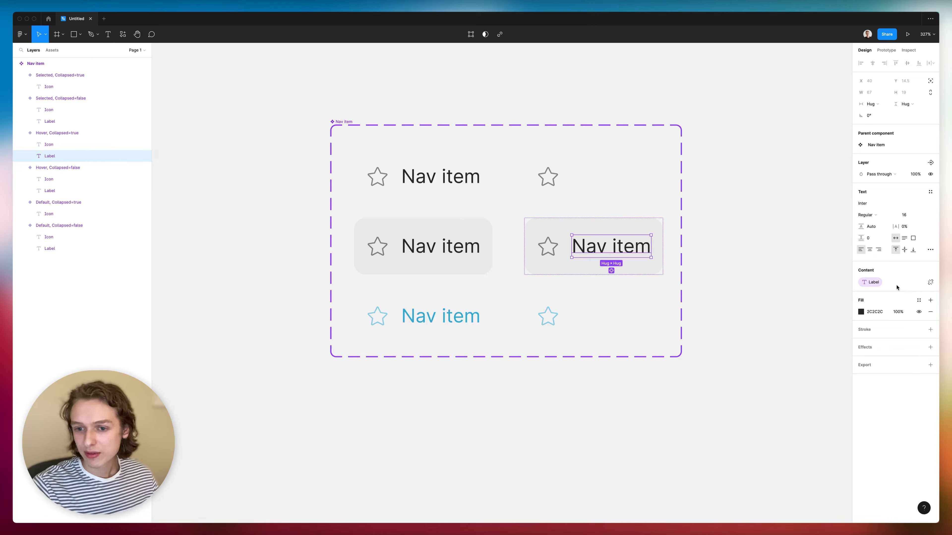
pyautogui.click(930, 81)
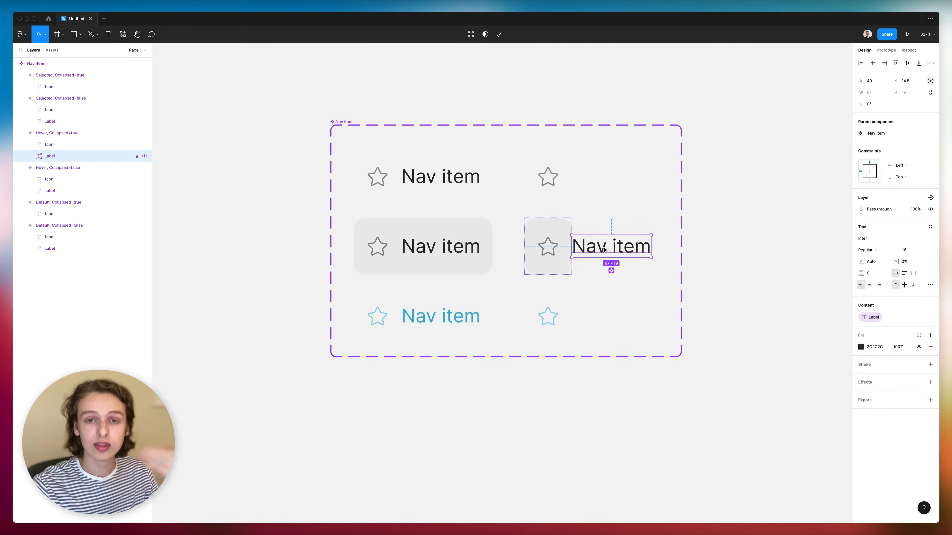
# - Set the constraints of the absolutely positioned label to Left horizontally and Center vertically
pyautogui.click(904, 168)
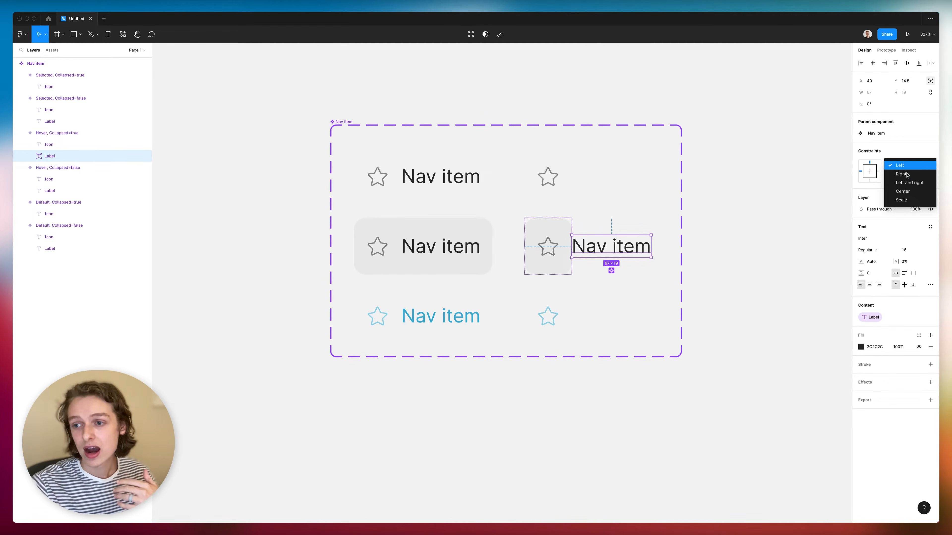
pyautogui.click(906, 190)
pyautogui.click(906, 168)
pyautogui.click(906, 139)
pyautogui.click(901, 177)
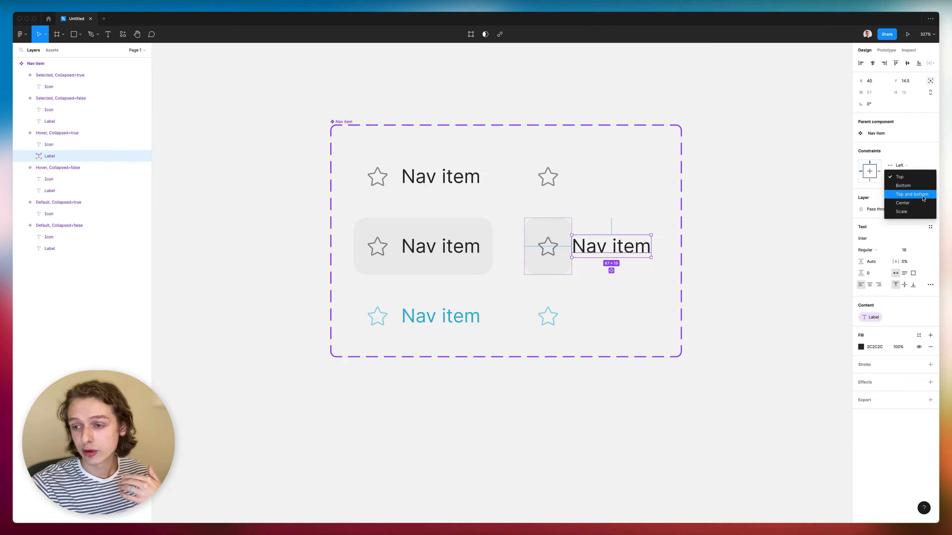
pyautogui.click(906, 206)
# - Try stretching the Hover, Collapsed=true variant upward to test the label's constraints, and undo the resize
pyautogui.click(559, 257)
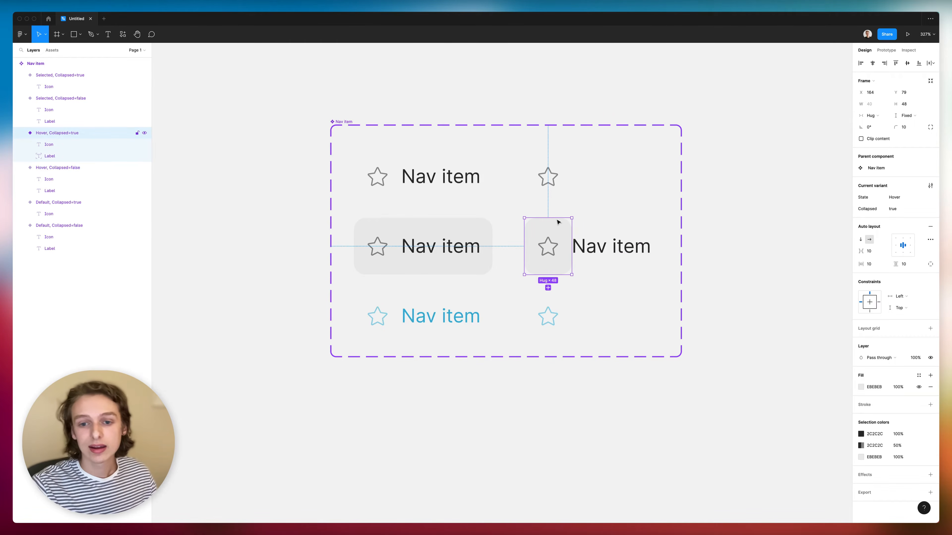
pyautogui.moveTo(559, 218); pyautogui.dragTo(574, 100)
pyautogui.press('super+z')
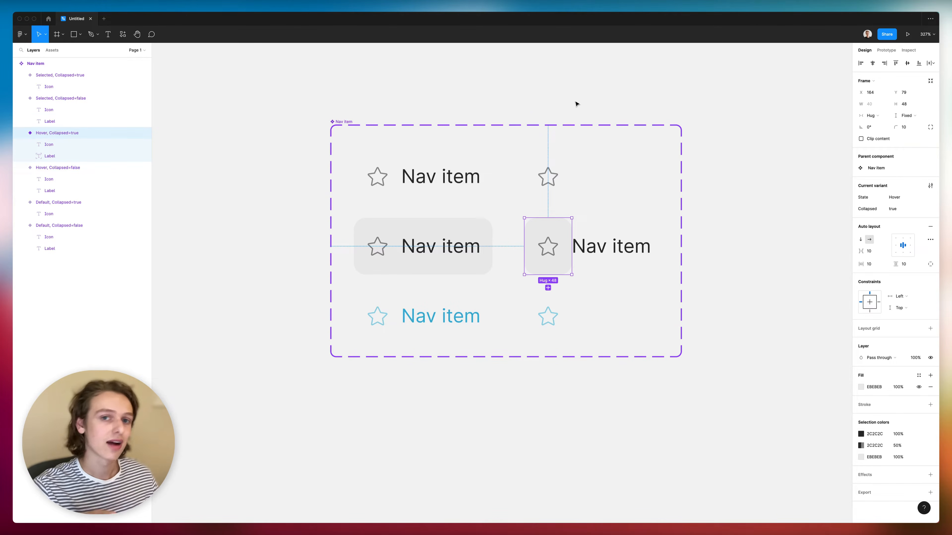
# - Wrap the collapsed hover variant's label in an auto layout frame and fill it with dark grey 535353
pyautogui.click(608, 254)
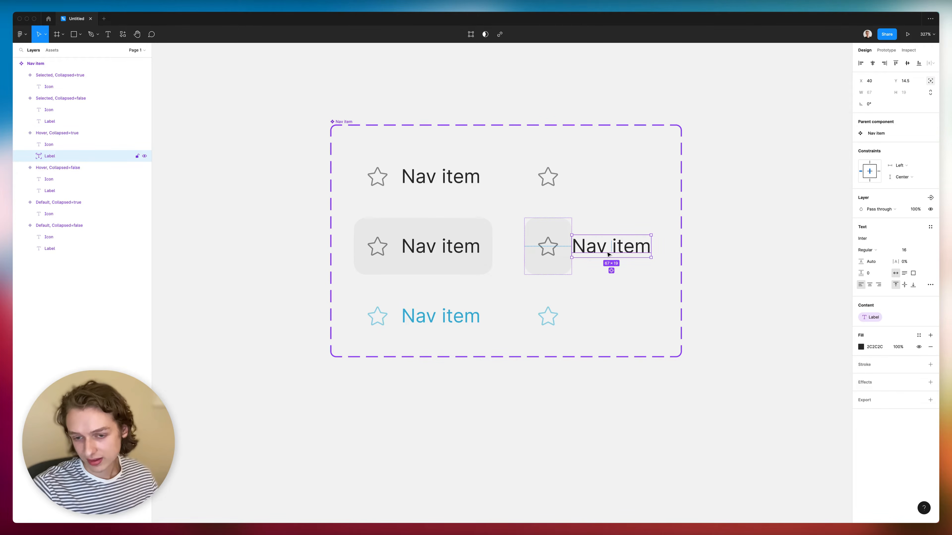
pyautogui.hotkey('shift', 'a')
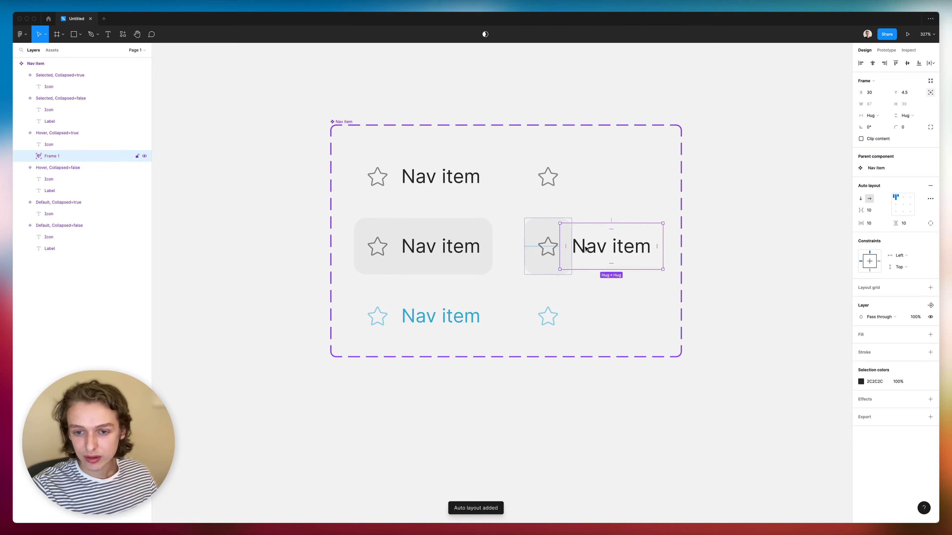
pyautogui.click(930, 334)
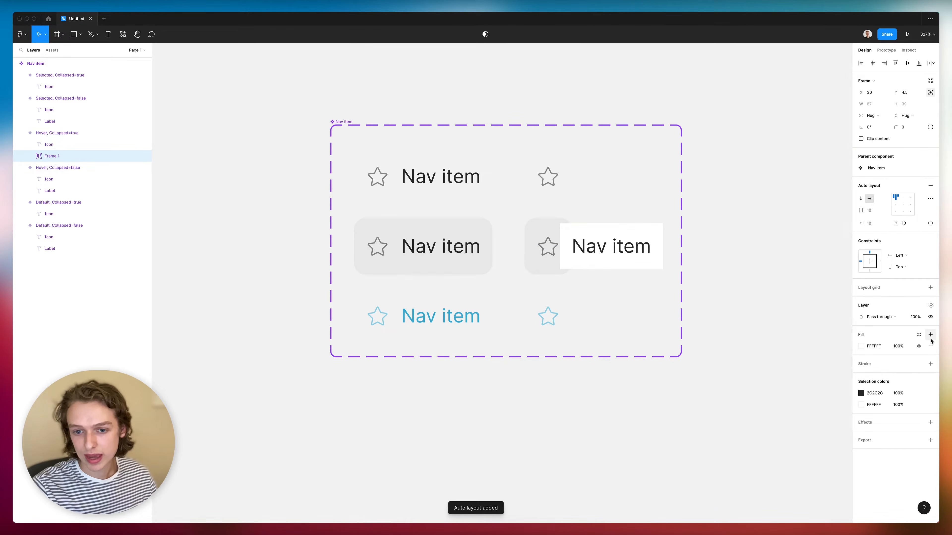
pyautogui.click(860, 346)
pyautogui.moveTo(768, 345); pyautogui.dragTo(715, 403)
# - Change the text colour inside the dark label frame to FFFFFF and round the frame's corners to 10
pyautogui.click(861, 392)
pyautogui.moveTo(759, 331); pyautogui.dragTo(716, 272)
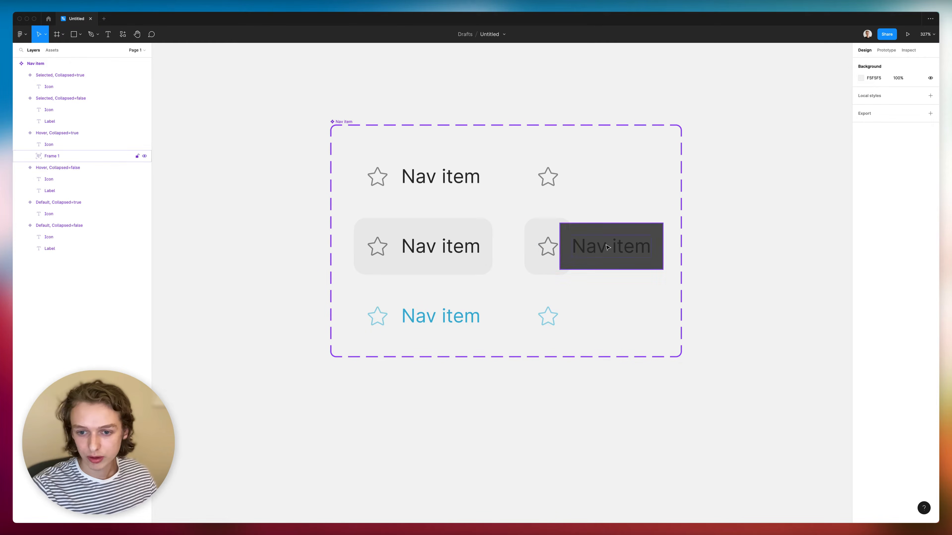
pyautogui.click(608, 247)
pyautogui.click(861, 393)
pyautogui.moveTo(824, 385); pyautogui.dragTo(719, 257)
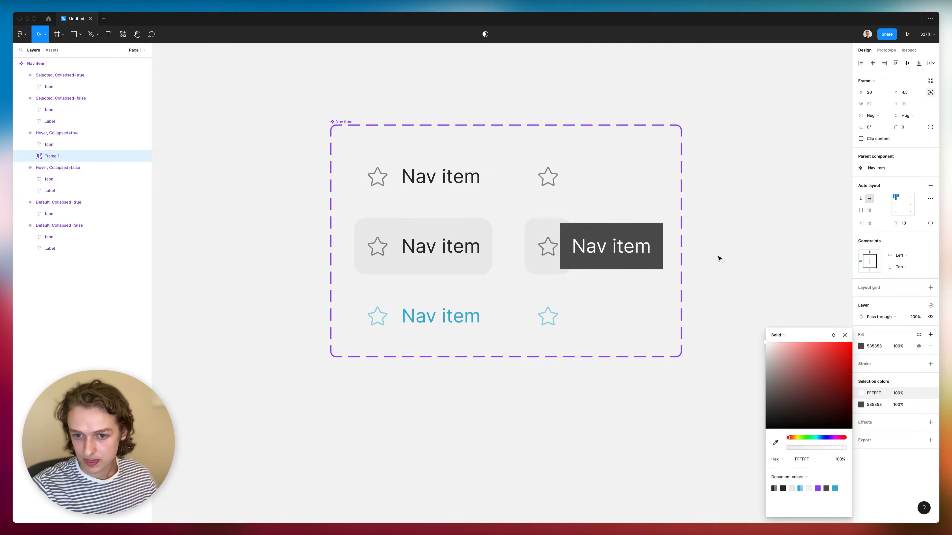
pyautogui.click(910, 127)
pyautogui.press('Return')
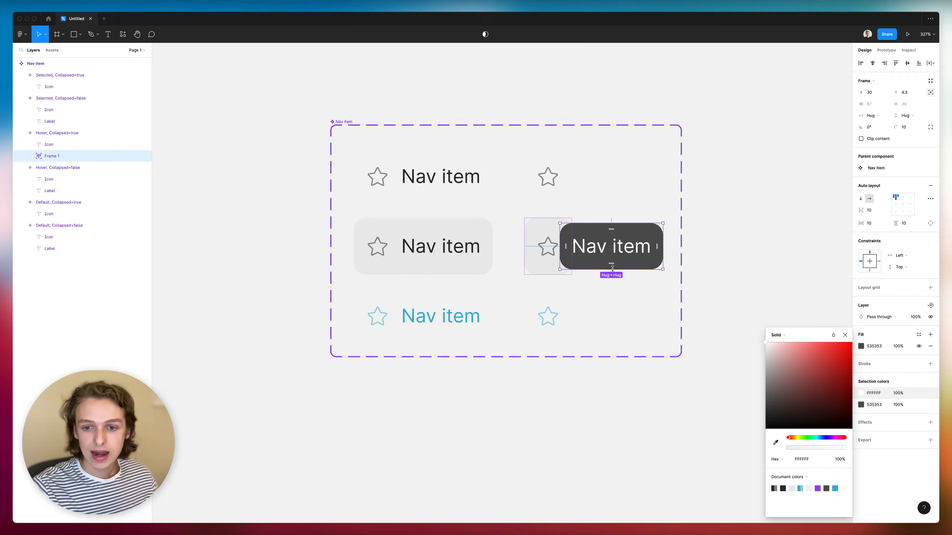
# - Move the dark label frame horizontally to X 40, flush with the right edge of the collapsed hover variant
pyautogui.moveTo(597, 258); pyautogui.dragTo(604, 256)
pyautogui.press('super+z')
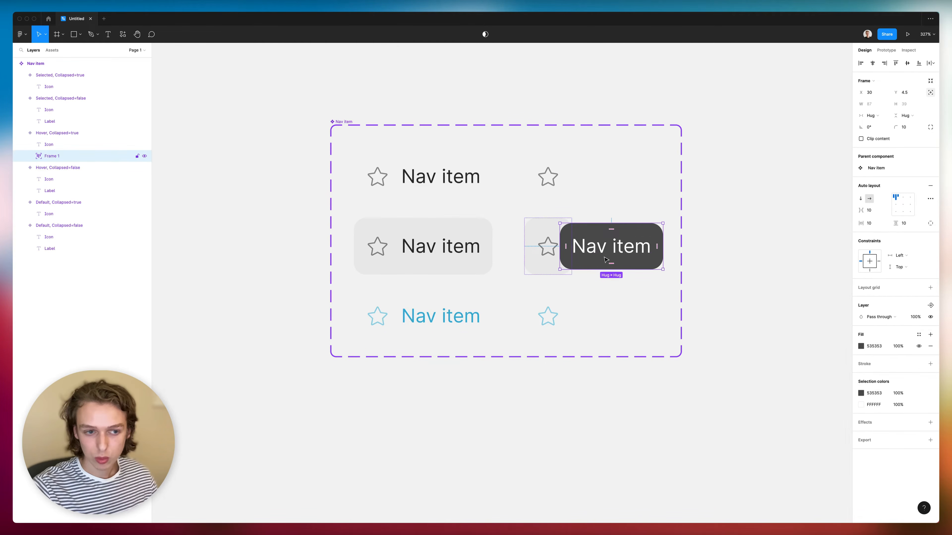
pyautogui.press('Right')
pyautogui.press('Right')
pyautogui.press('Right')
pyautogui.press('Right')
pyautogui.press('Right')
pyautogui.press('Right')
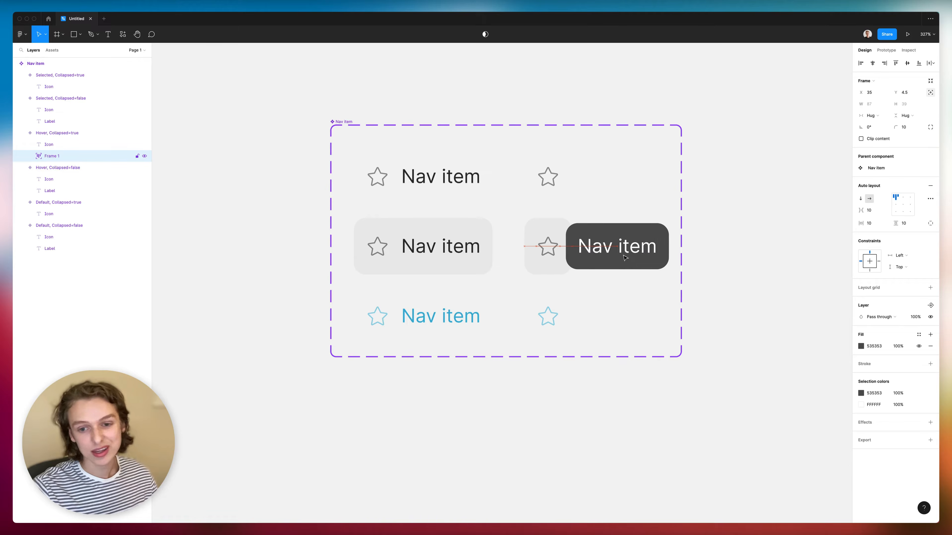
pyautogui.press('Right')
pyautogui.press('Right')
pyautogui.press('Right')
pyautogui.press('Right')
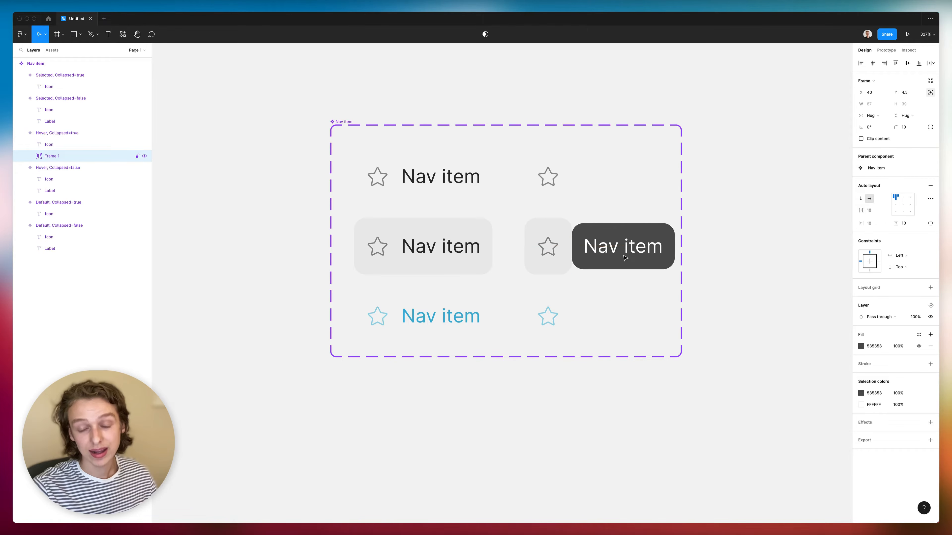
pyautogui.hotkey('shift', 'Left')
pyautogui.hotkey('shift', 'Right')
pyautogui.hotkey('shift', 'Right')
pyautogui.hotkey('shift', 'Left')
pyautogui.hotkey('shift', 'Right')
pyautogui.hotkey('shift', 'Left')
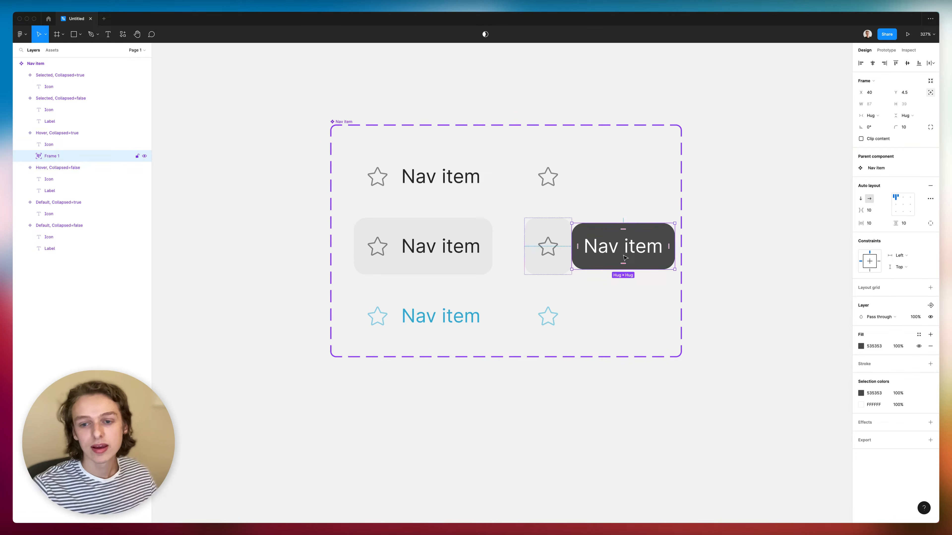
pyautogui.click(714, 280)
# - Draw a frame about 222 × 199 beside the component set and place Default expanded and collapsed instances in it
pyautogui.hscroll(-2, 714, 280)
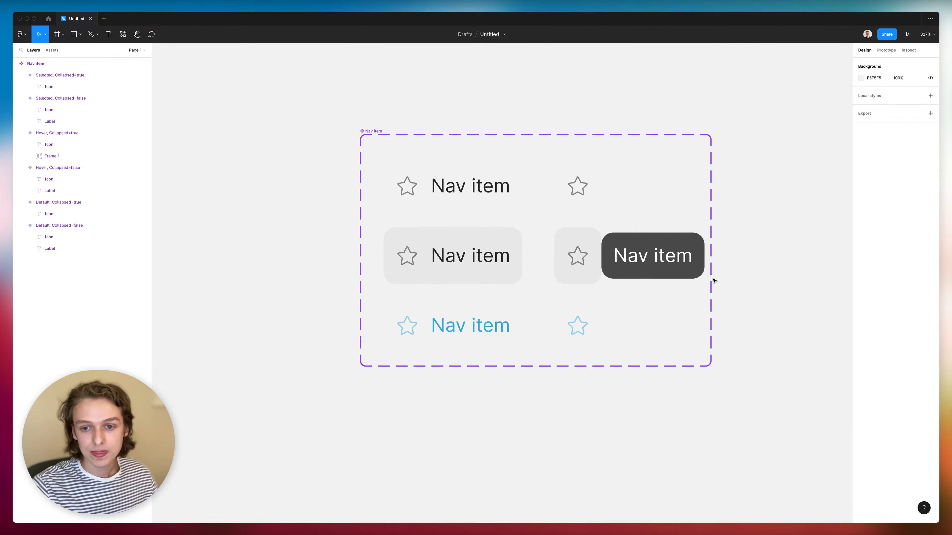
pyautogui.scroll(-2, 569, 200)
pyautogui.hscroll(5, 569, 200)
pyautogui.press('f')
pyautogui.moveTo(532, 151); pyautogui.dragTo(755, 349)
pyautogui.moveTo(275, 191); pyautogui.dragTo(568, 194)
pyautogui.moveTo(409, 197); pyautogui.dragTo(564, 269)
# - Present the new frame as a prototype and toggle the expanded nav item's selected state on and off
pyautogui.click(540, 149)
pyautogui.press('super+alt+Return')
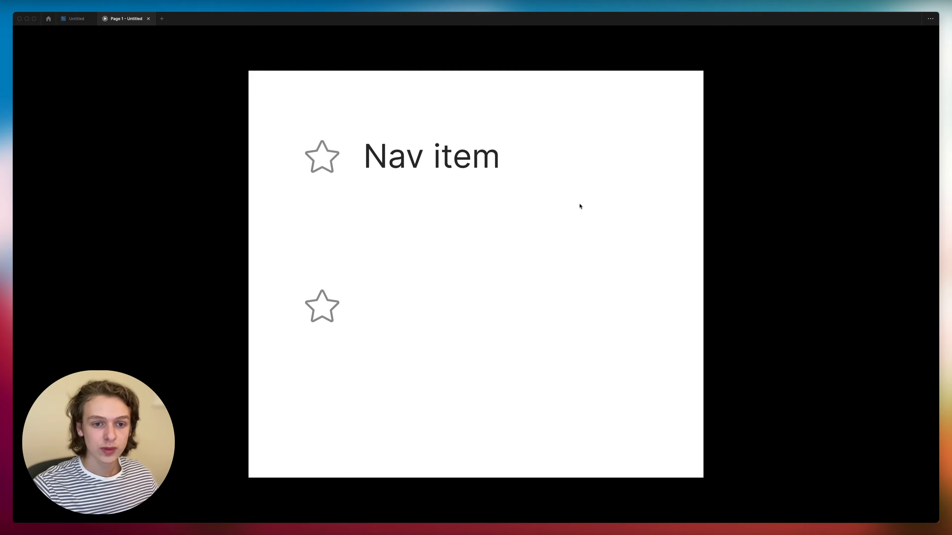
pyautogui.click(425, 191)
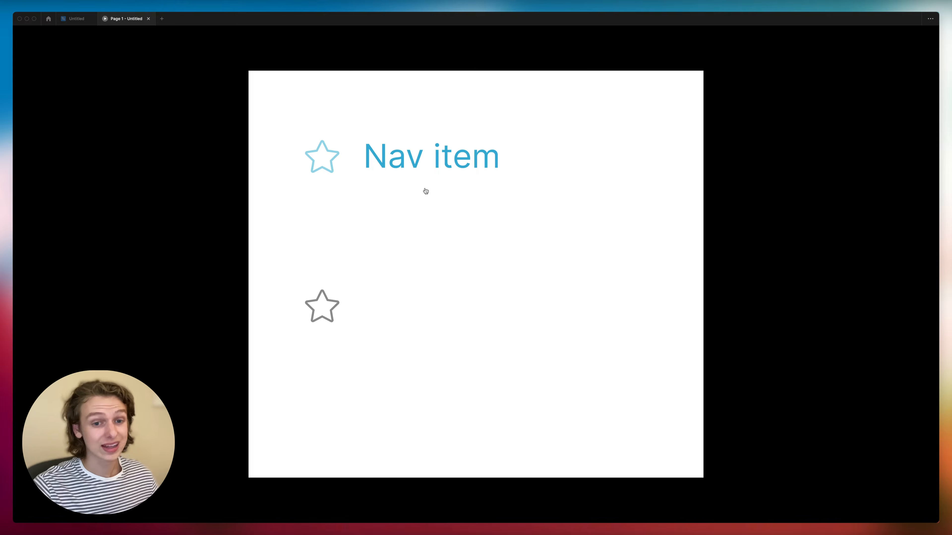
pyautogui.click(425, 191)
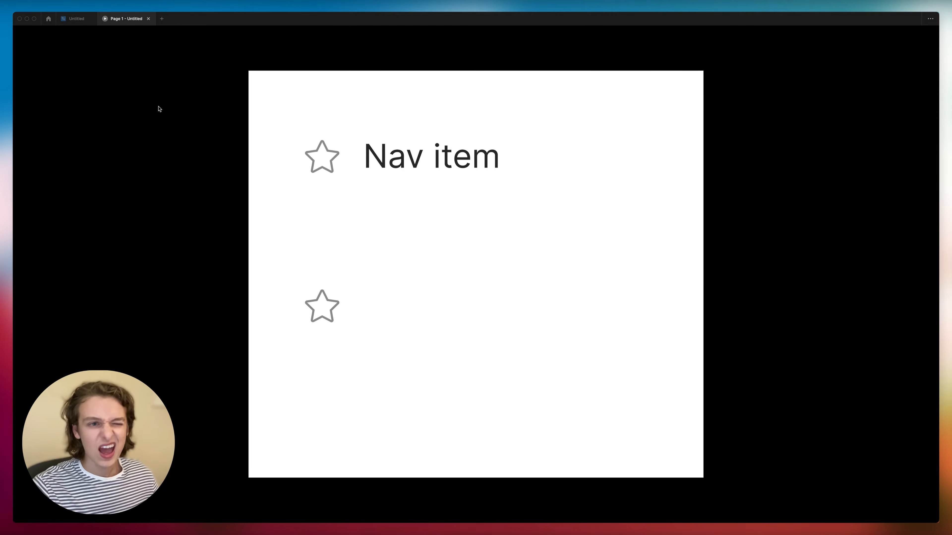
# - Back in the design file, review the six variants' click animation and set their hover interaction animation to Smart animate
pyautogui.click(77, 18)
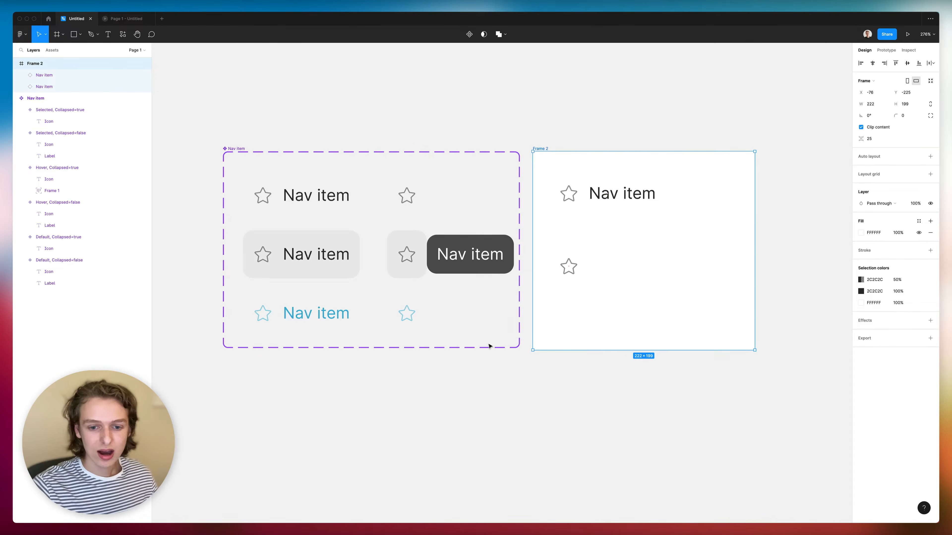
pyautogui.moveTo(234, 338); pyautogui.dragTo(509, 183)
pyautogui.click(886, 50)
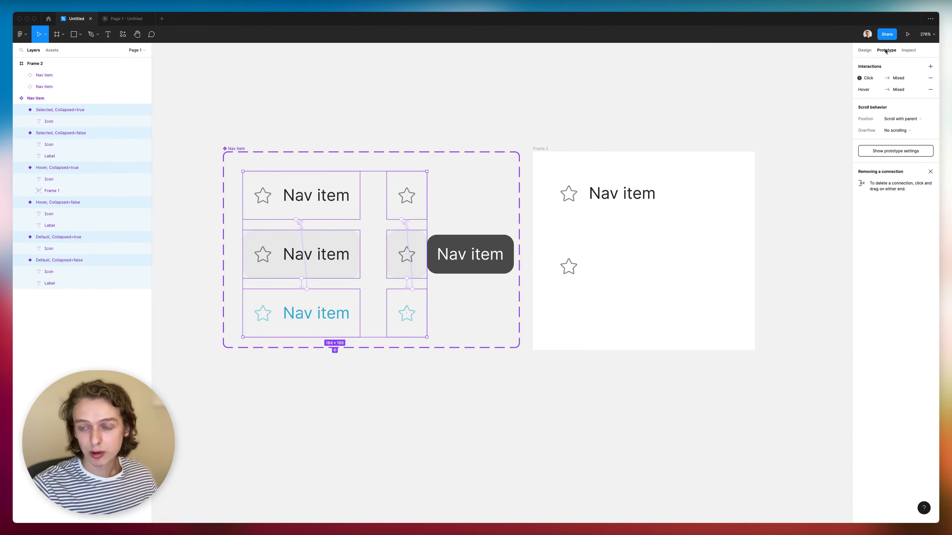
pyautogui.hscroll(-3, 576, 213)
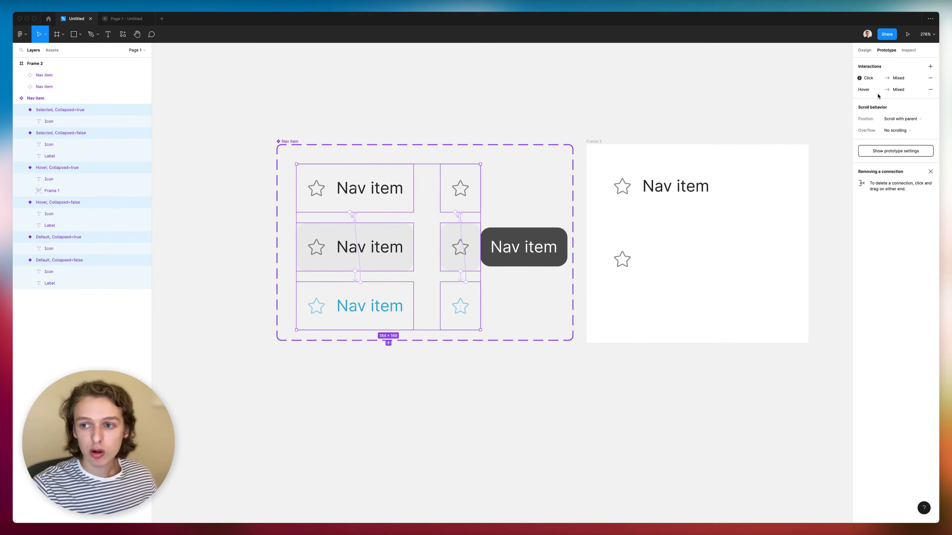
pyautogui.click(871, 79)
pyautogui.click(800, 208)
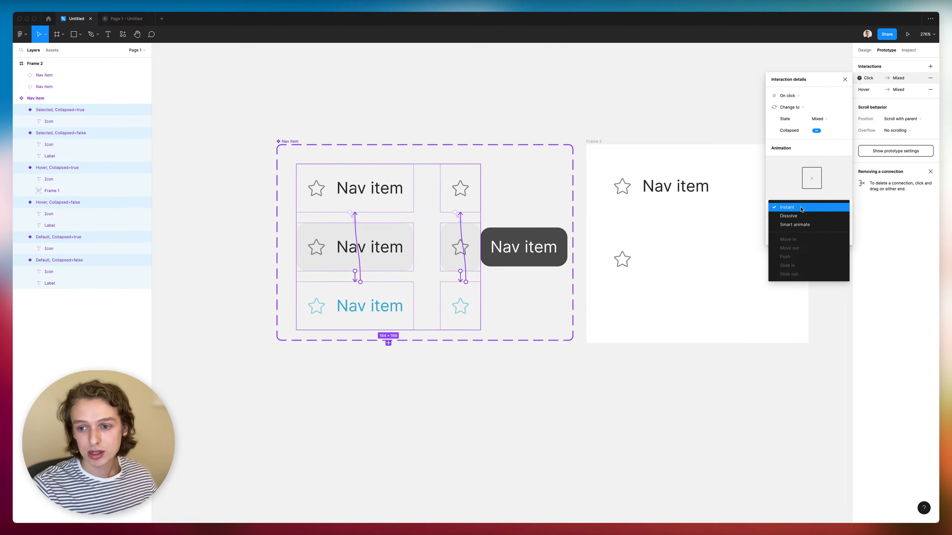
pyautogui.click(801, 208)
pyautogui.click(870, 89)
pyautogui.click(788, 221)
pyautogui.click(791, 239)
# - Preview the hover transitions of the expanded and collapsed nav items in the prototype
pyautogui.click(126, 18)
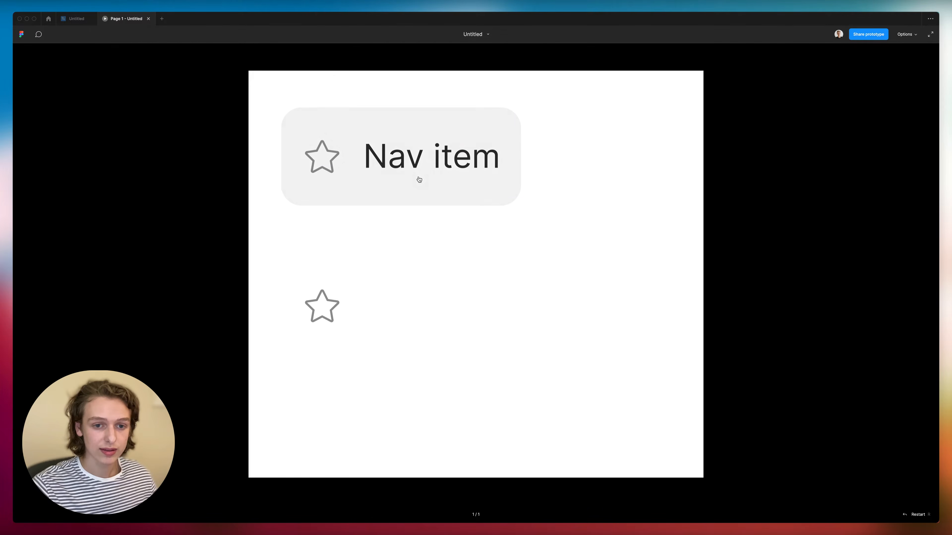
pyautogui.moveTo(345, 317)
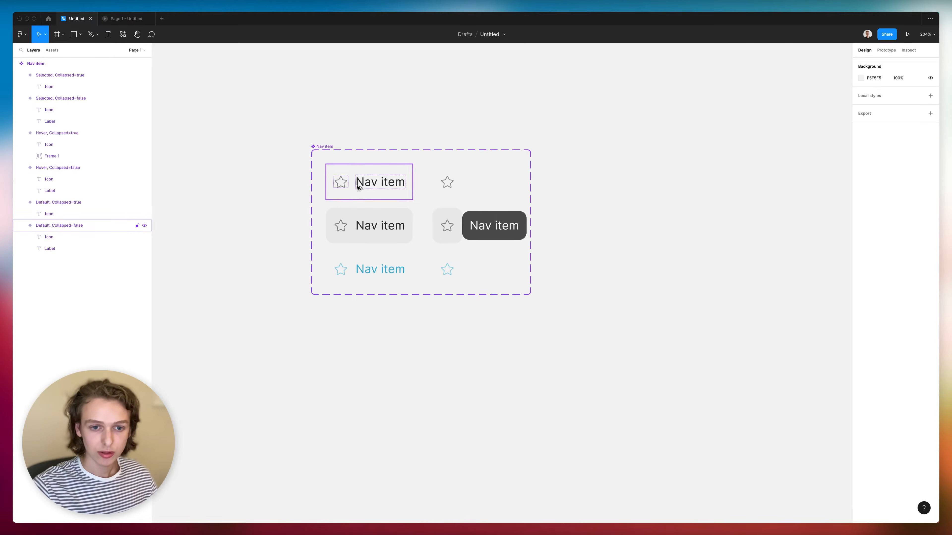
# - Place an instance of the Default expanded nav item beside the component set and wrap it in an auto layout frame
pyautogui.click(364, 186)
pyautogui.moveTo(365, 186); pyautogui.dragTo(652, 186)
pyautogui.hscroll(5, 652, 187)
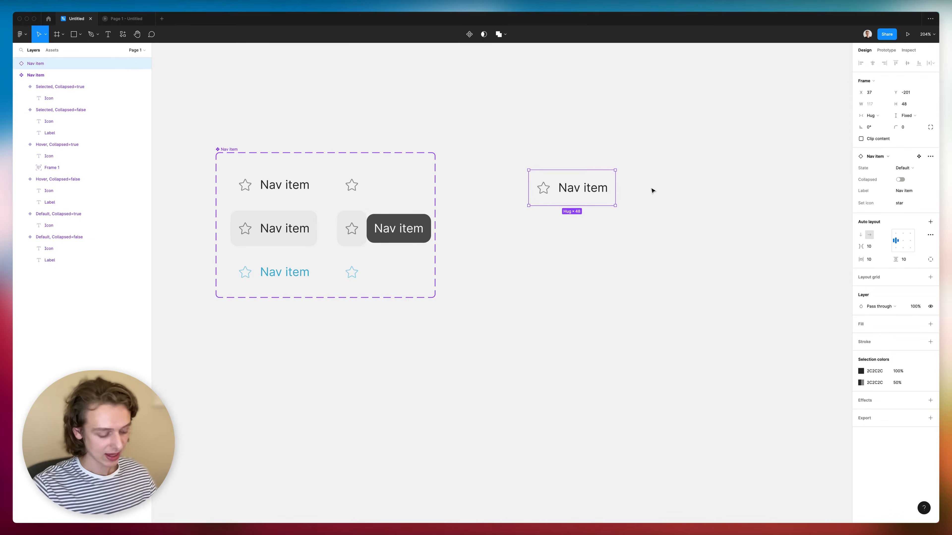
pyautogui.hotkey('shift', 'a')
# - Duplicate the nav item instance four times inside the auto layout frame to build a vertical list of five
pyautogui.click(587, 189)
pyautogui.hotkey('ctrl', 'd')
pyautogui.hotkey('ctrl', 'd')
pyautogui.hotkey('ctrl', 'd')
pyautogui.hotkey('ctrl', 'd')
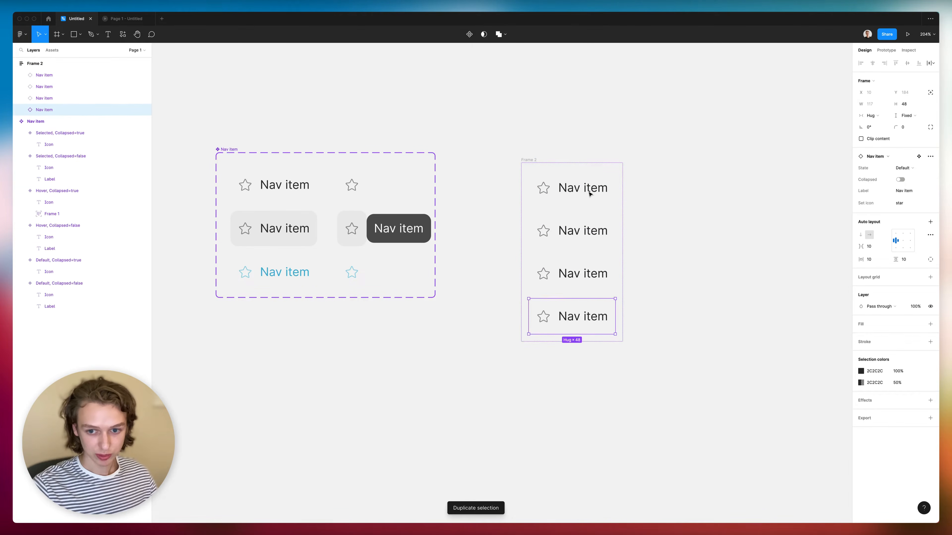
pyautogui.hscroll(3, 691, 278)
pyautogui.scroll(-1, 691, 279)
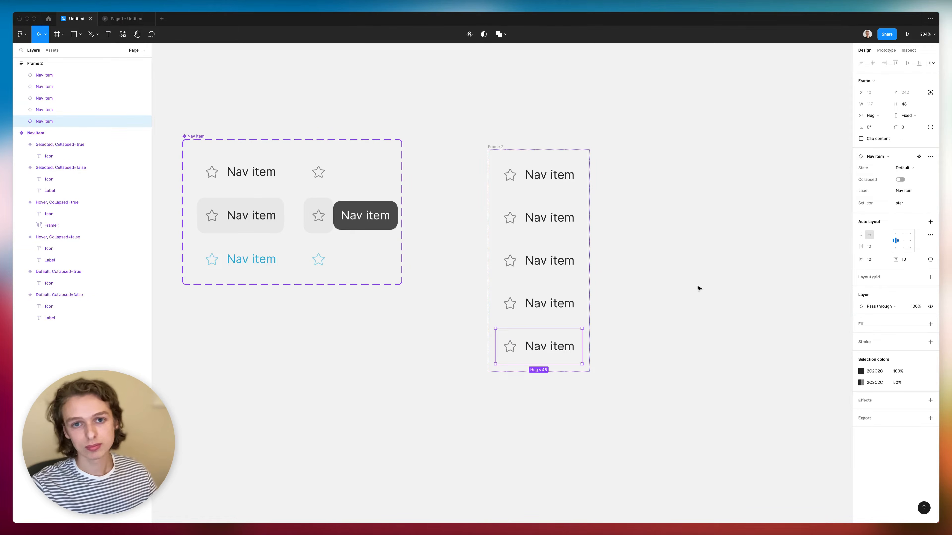
pyautogui.scroll(-3, 654, 319)
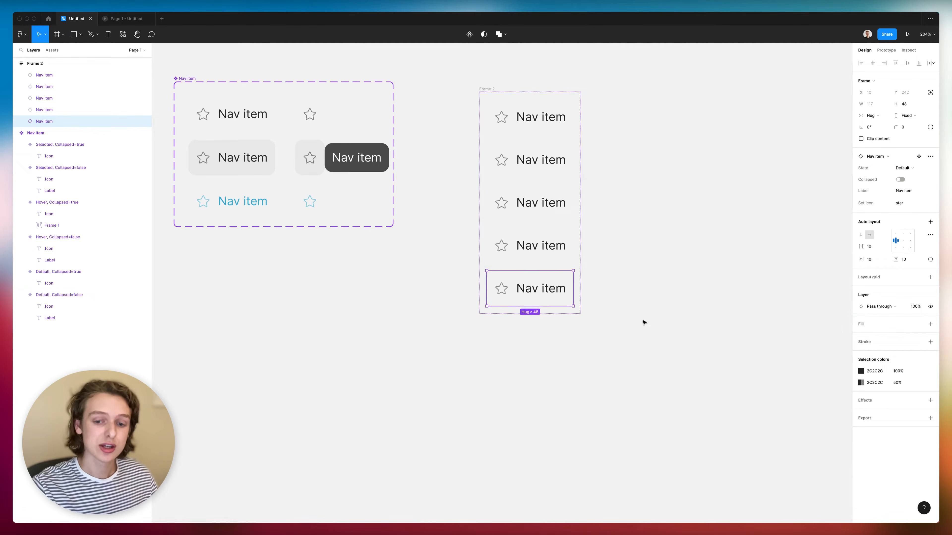
# - Draw a rectangle about 107 wide beneath the last nav item in the frame, remove its fill and set its height to 16
pyautogui.press('r')
pyautogui.moveTo(486, 313); pyautogui.dragTo(567, 335)
pyautogui.scroll(1, 745, 300)
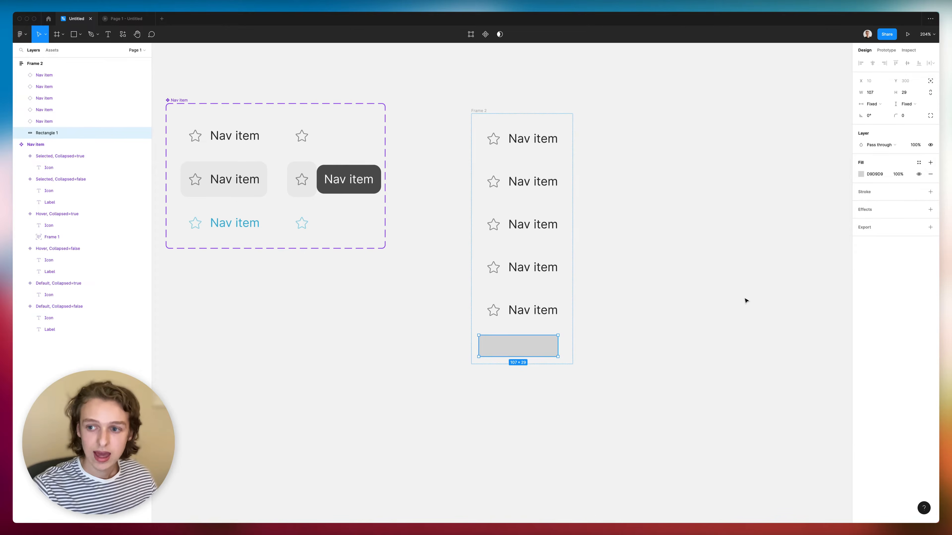
pyautogui.click(930, 174)
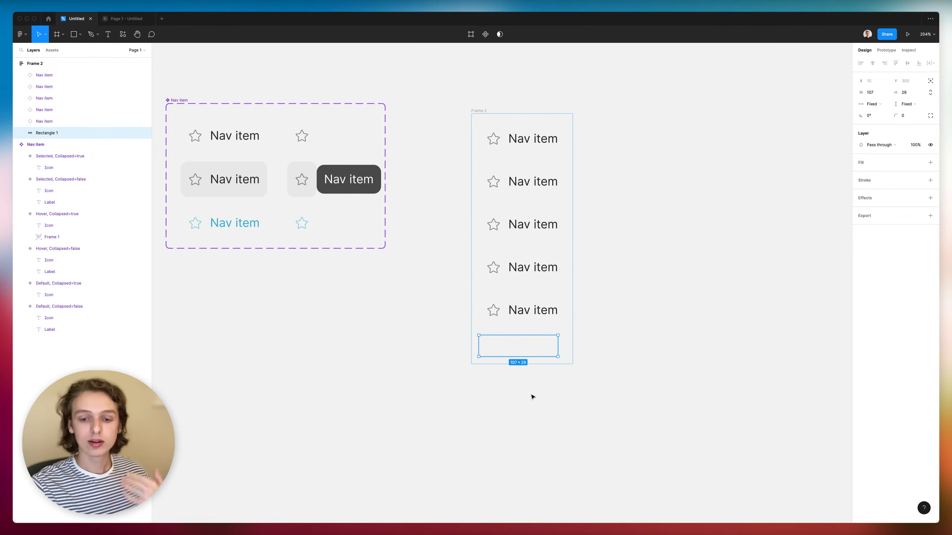
pyautogui.click(906, 94)
pyautogui.write('16')
pyautogui.press('Return')
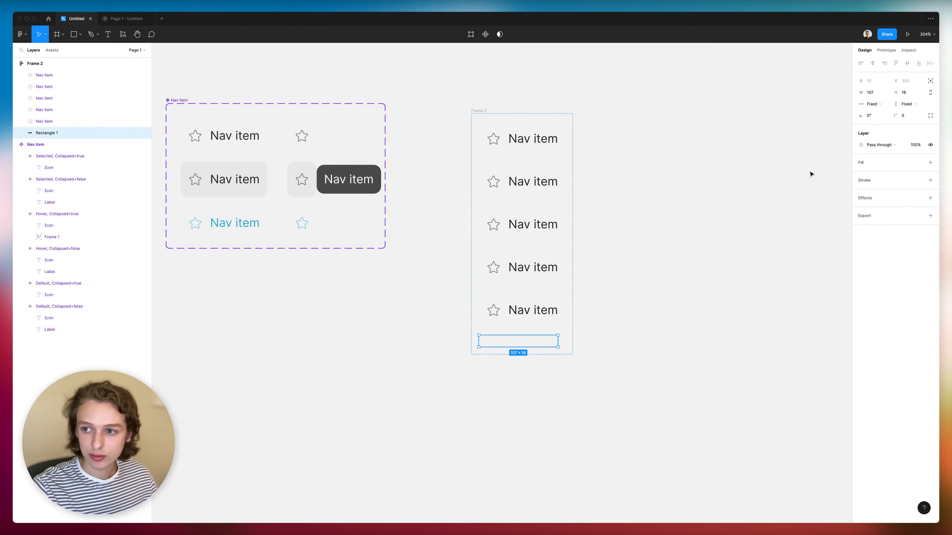
# - Duplicate the last nav item twice and place both copies below the blank rectangle in the list
pyautogui.click(532, 318)
pyautogui.press('super+d')
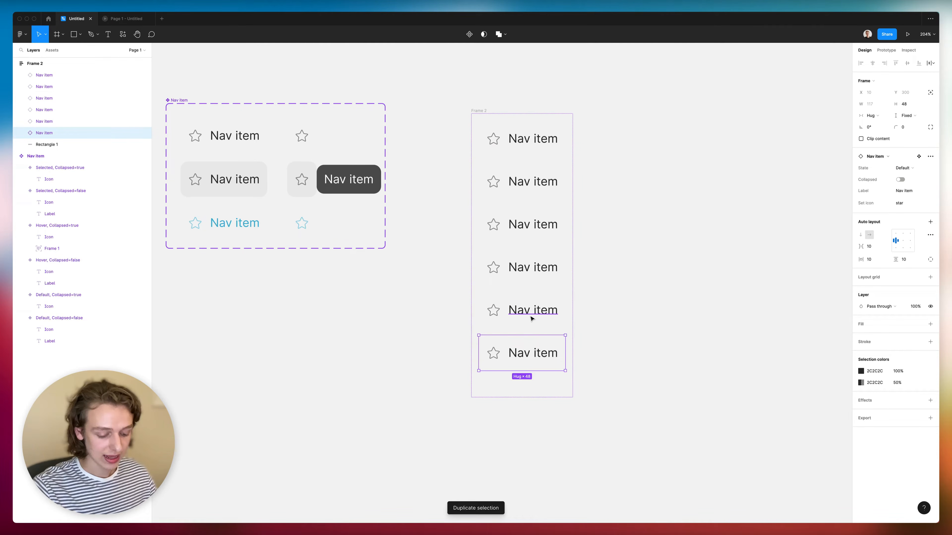
pyautogui.press('Down')
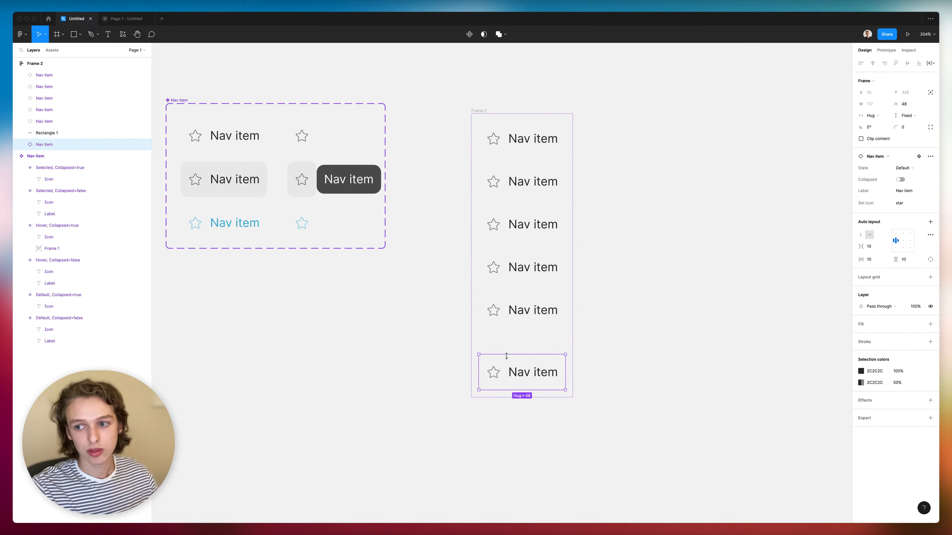
pyautogui.press('super+d')
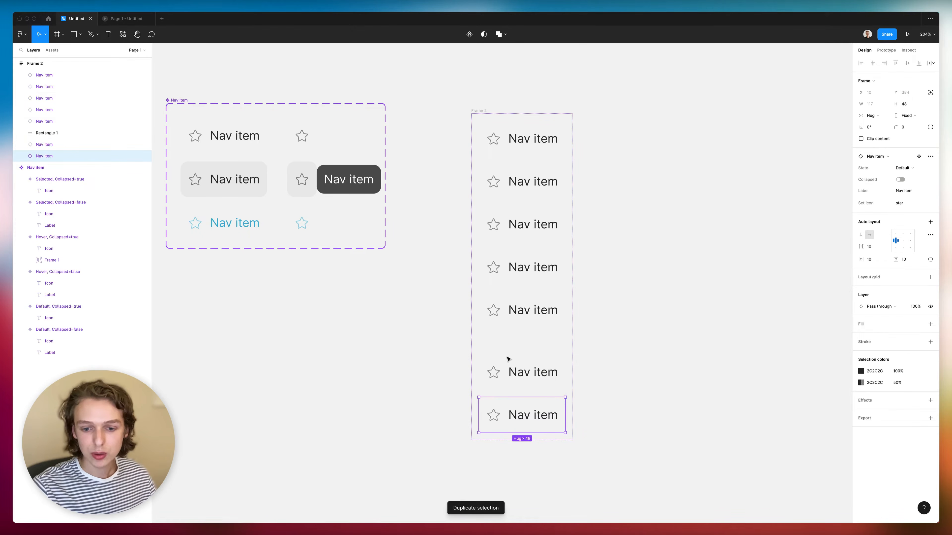
# - Rename the blank rectangle layer as Spacer and place a duplicate of it at the end of the list
pyautogui.click(503, 341)
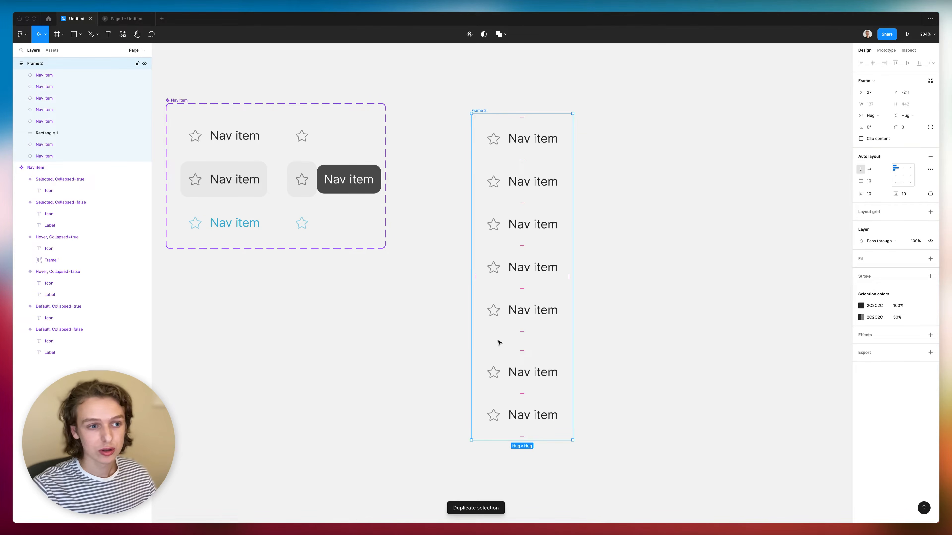
pyautogui.doubleClick(56, 133)
pyautogui.write('Spacer')
pyautogui.press('Return')
pyautogui.press('super+d')
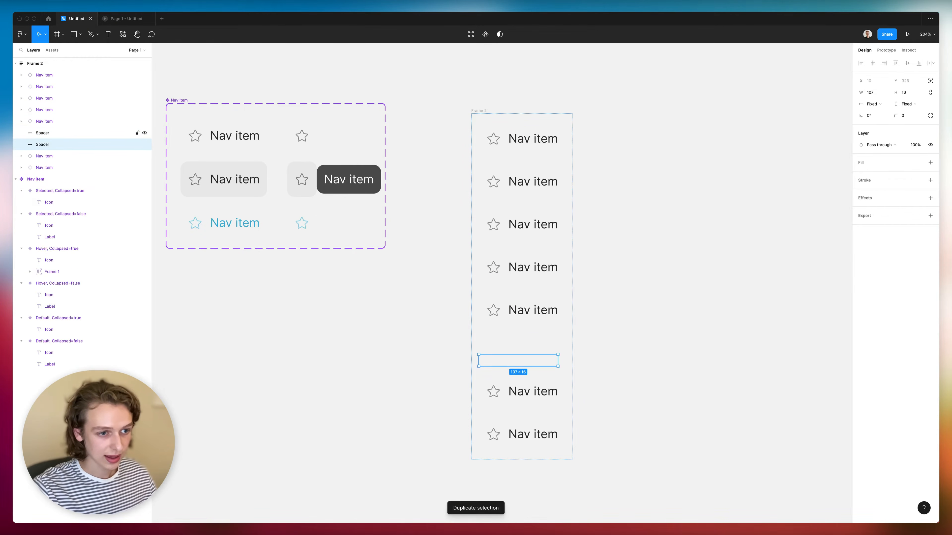
pyautogui.press('Down')
pyautogui.press('Down')
# - Duplicate a nav item below the second spacer and rename that copy as Trigger
pyautogui.scroll(-5, 563, 272)
pyautogui.click(535, 318)
pyautogui.press('super+d')
pyautogui.press('Down')
pyautogui.scroll(2, 527, 328)
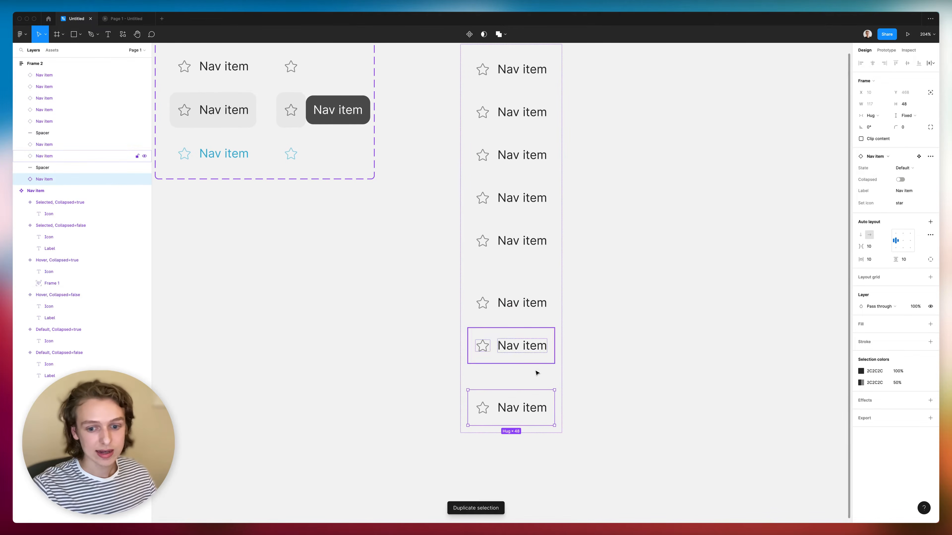
pyautogui.scroll(2, 595, 390)
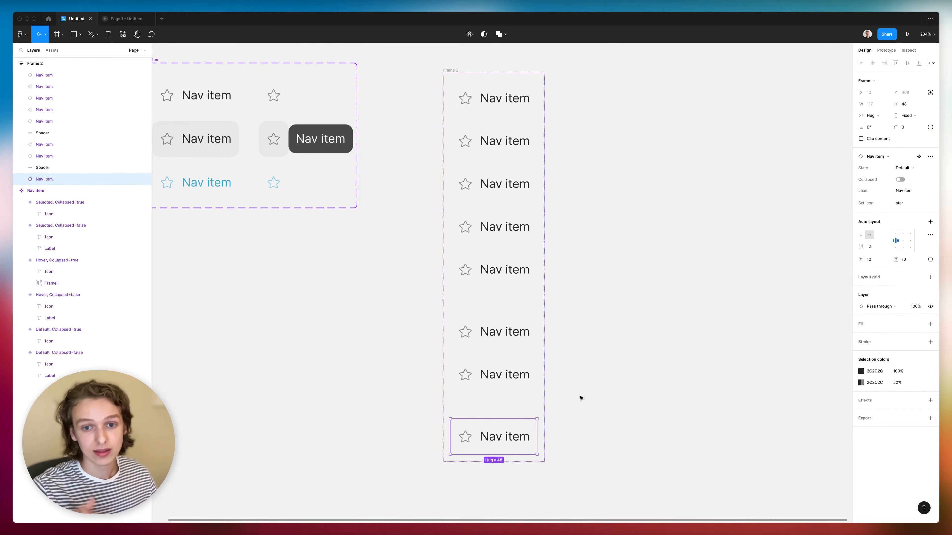
pyautogui.press('super+r')
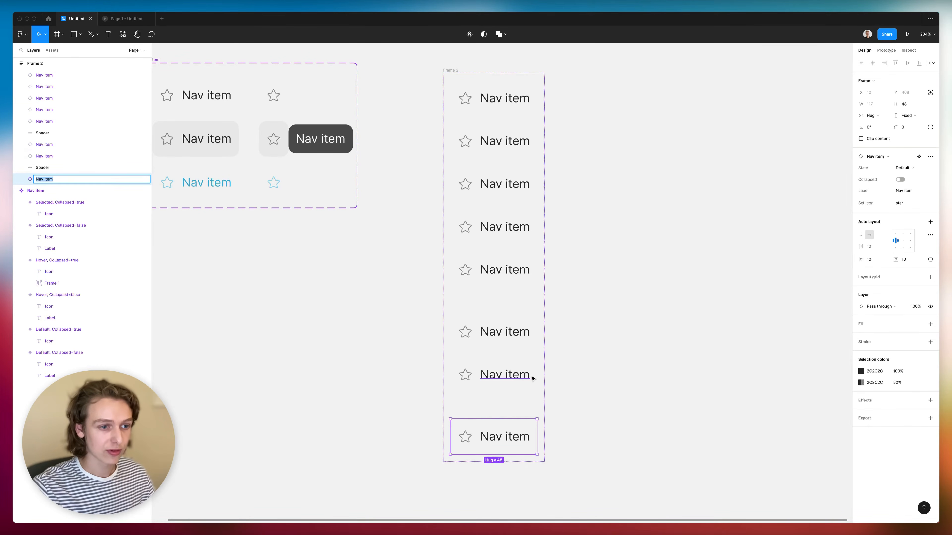
pyautogui.write('Trigger')
pyautogui.press('Return')
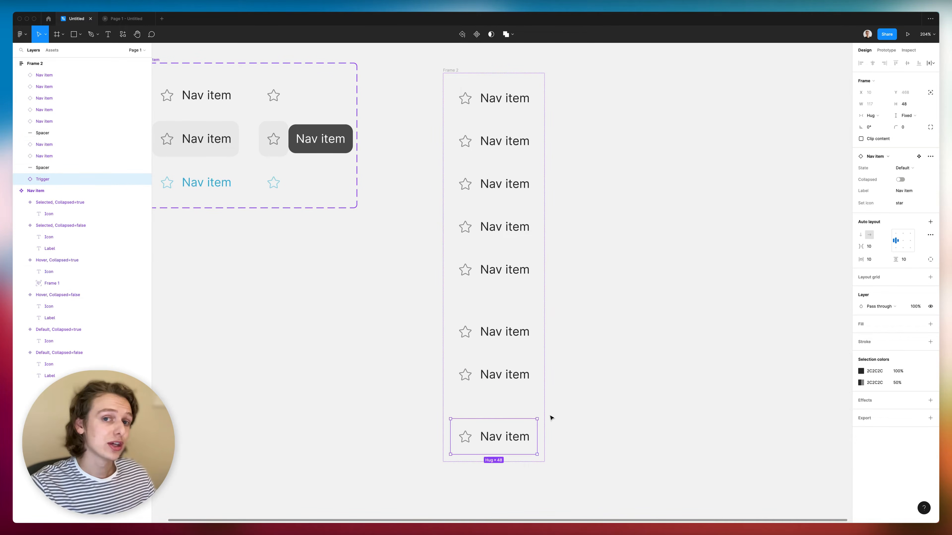
# - Batch rename the seven nav item layers above Trigger with their current name plus an ascending number starting from 1
pyautogui.hscroll(-2, 550, 418)
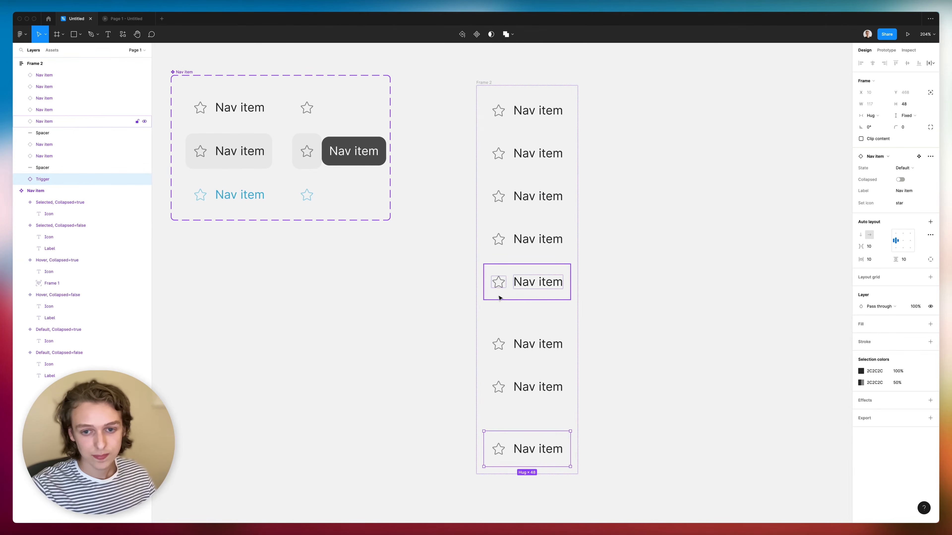
pyautogui.click(90, 77)
pyautogui.moveTo(91, 121); pyautogui.dragTo(71, 158)
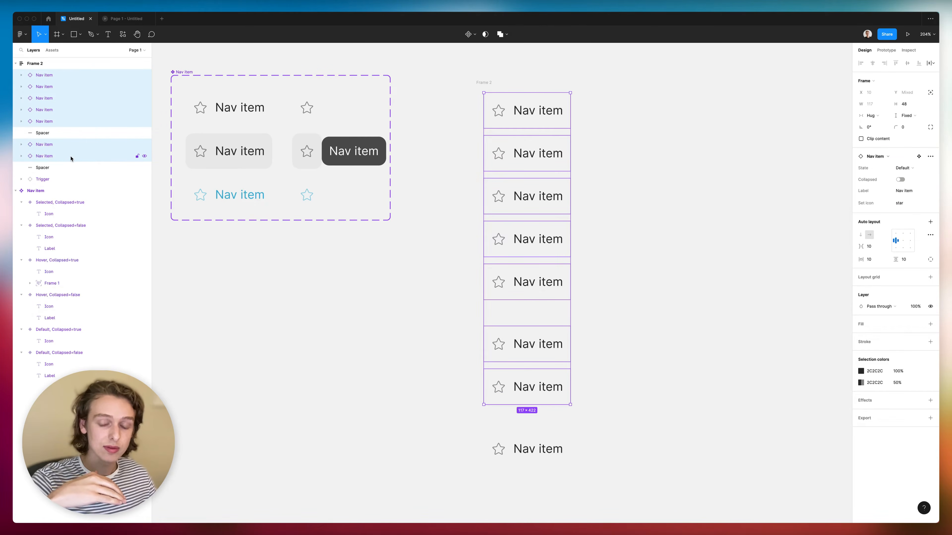
pyautogui.press('super+r')
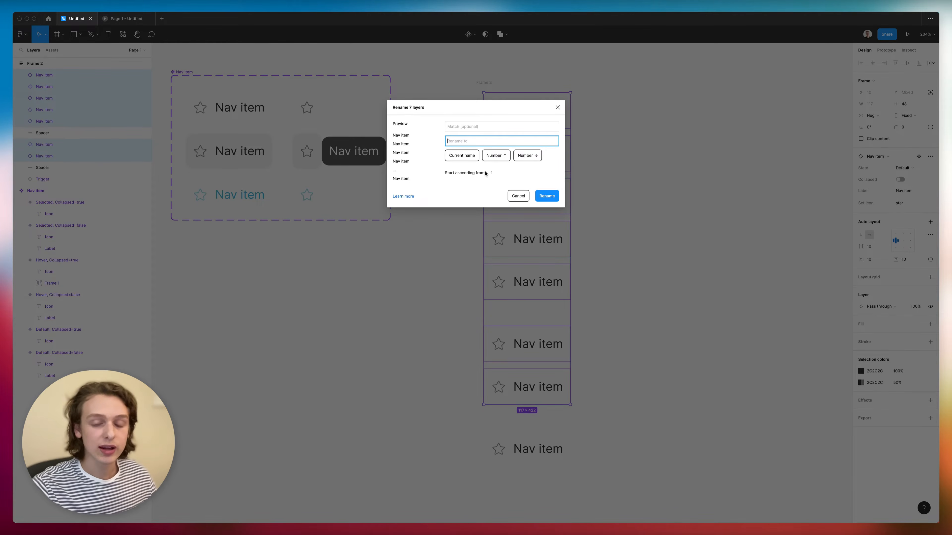
pyautogui.click(469, 159)
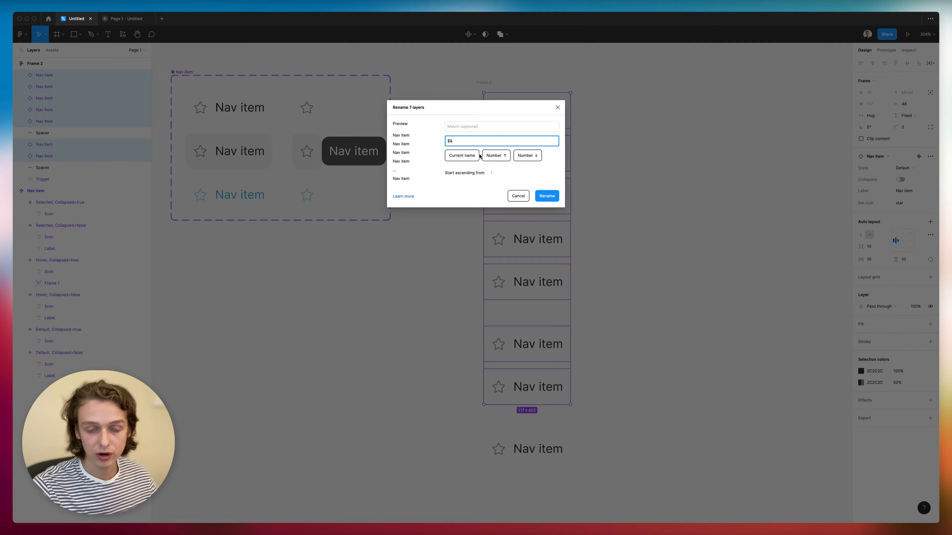
pyautogui.click(498, 157)
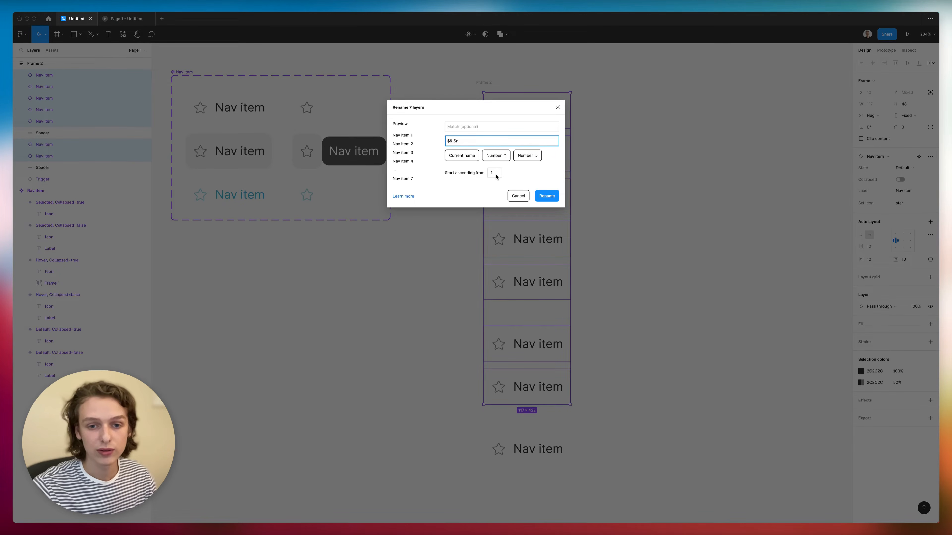
pyautogui.click(547, 196)
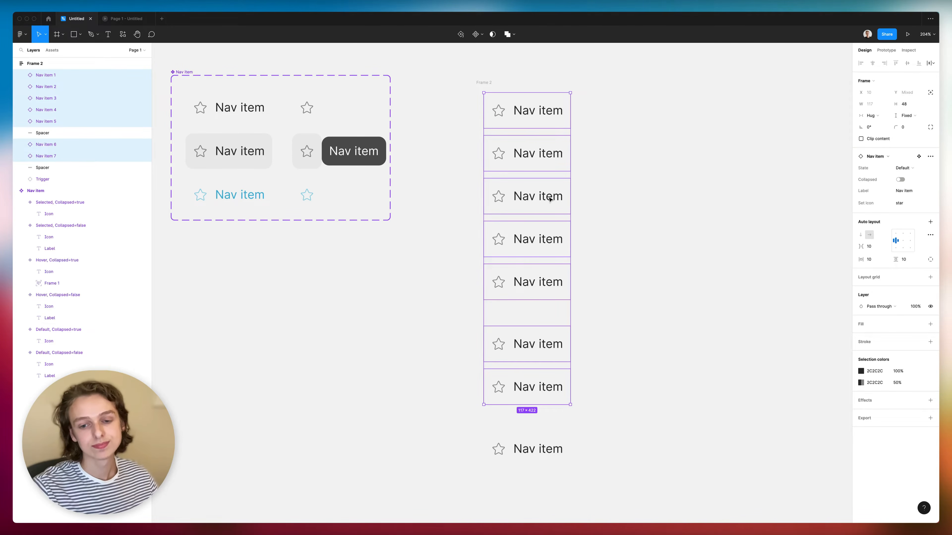
# - Rename the auto layout frame that holds the nav list as Sidebar
pyautogui.hscroll(3, 631, 280)
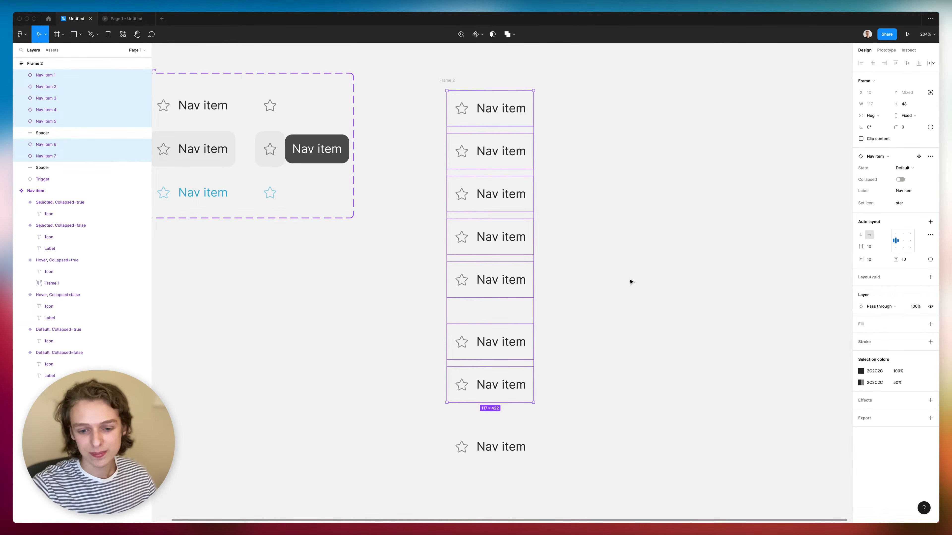
pyautogui.scroll(-3, 631, 282)
pyautogui.click(631, 282)
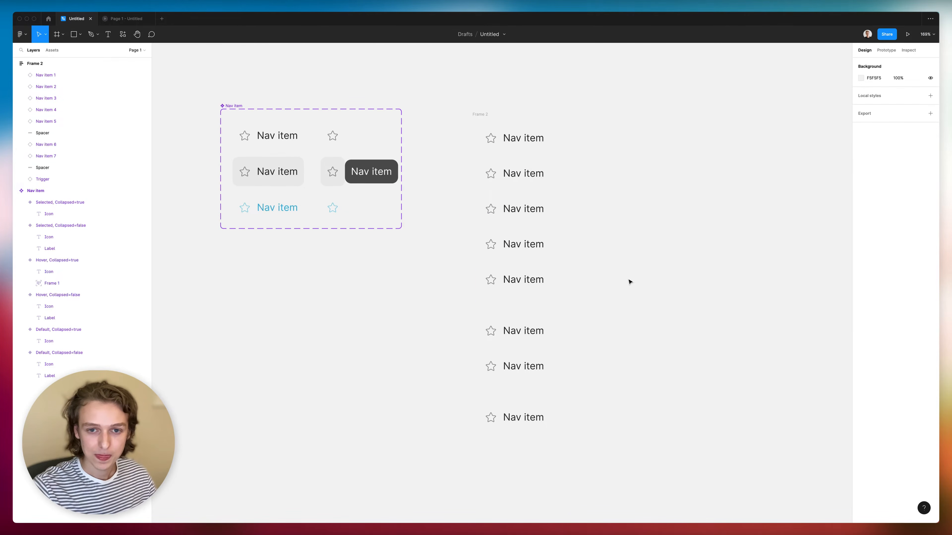
pyautogui.click(483, 115)
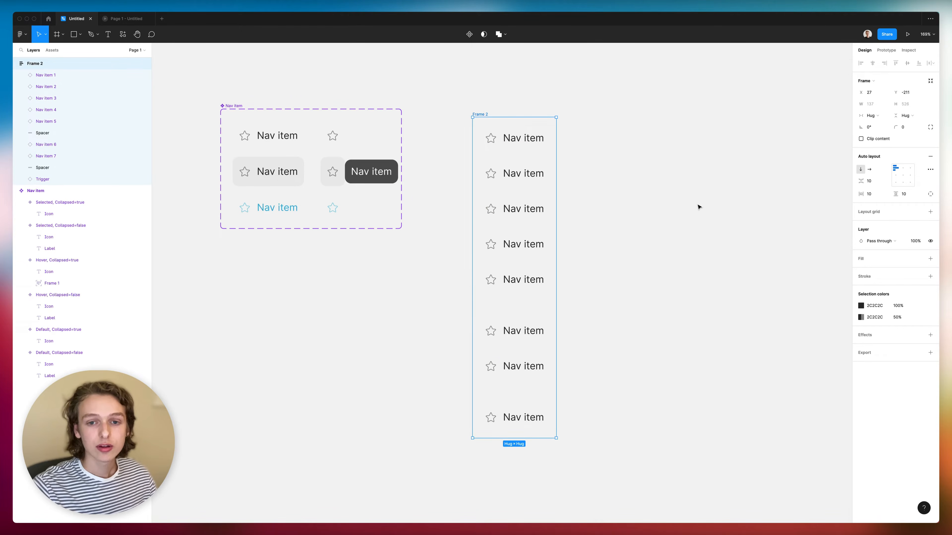
pyautogui.press('super+r')
pyautogui.write('Sidebar')
pyautogui.press('Return')
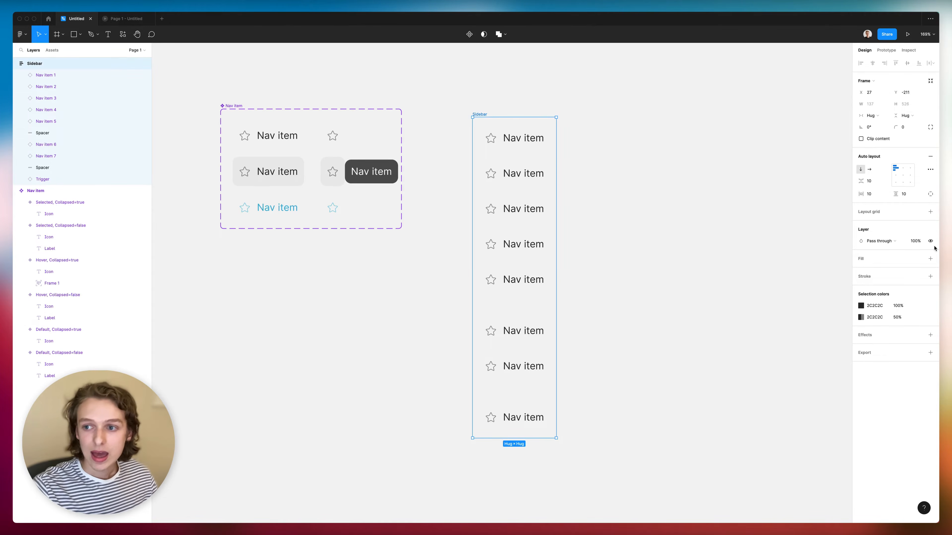
# - Set the Sidebar frame's horizontal sizing to Fixed and make all its nav items and spacers fill the container's width
pyautogui.click(866, 117)
pyautogui.click(876, 107)
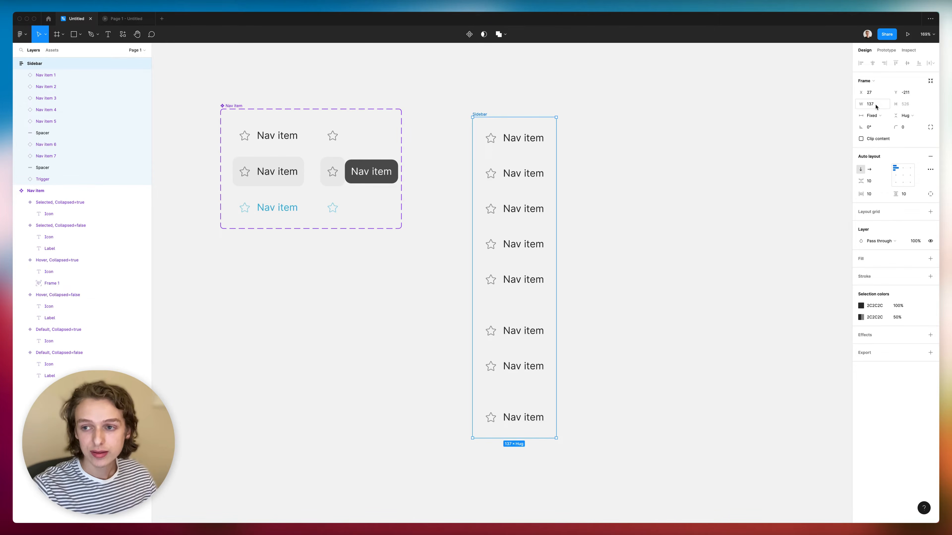
pyautogui.press('Return')
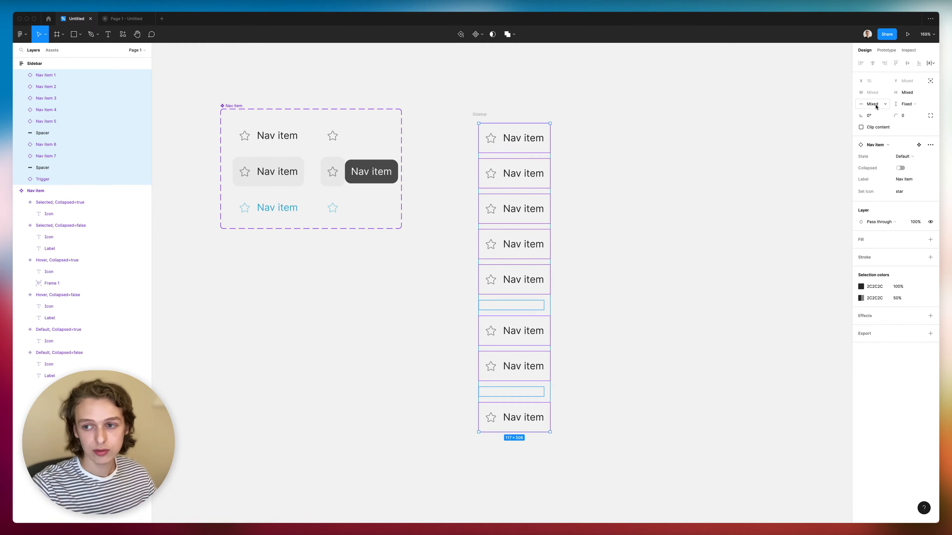
pyautogui.click(876, 106)
pyautogui.click(885, 133)
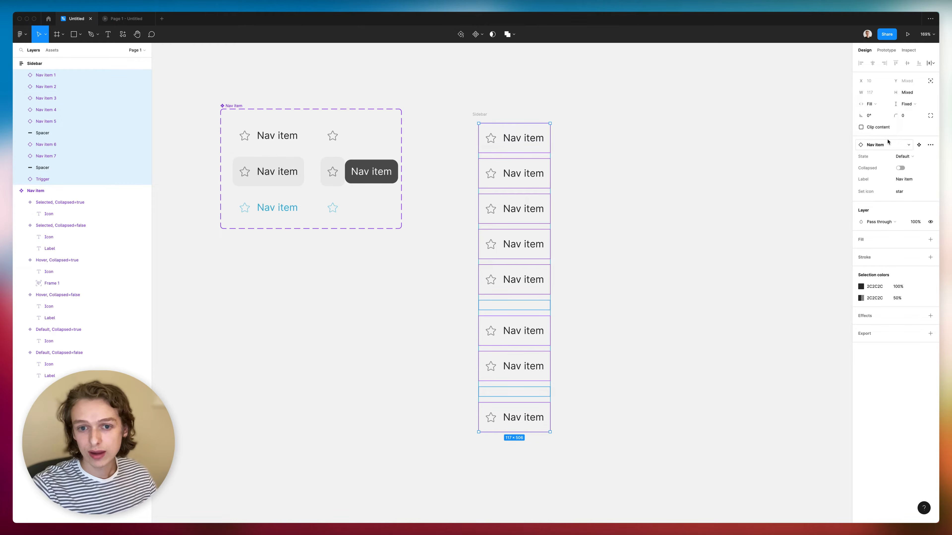
# - Resize the Sidebar frame to a width of 250
pyautogui.click(594, 201)
pyautogui.hscroll(3, 595, 200)
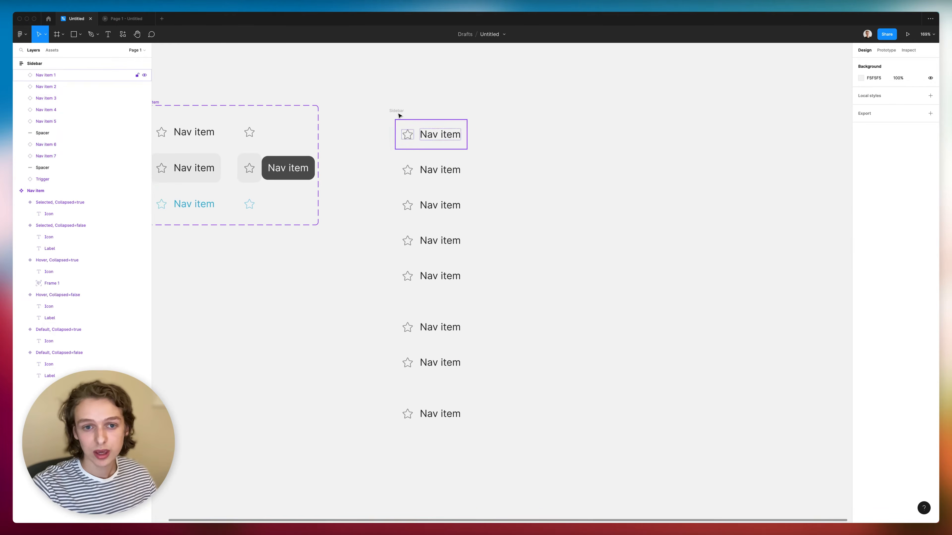
pyautogui.click(398, 111)
pyautogui.moveTo(473, 192); pyautogui.dragTo(712, 200)
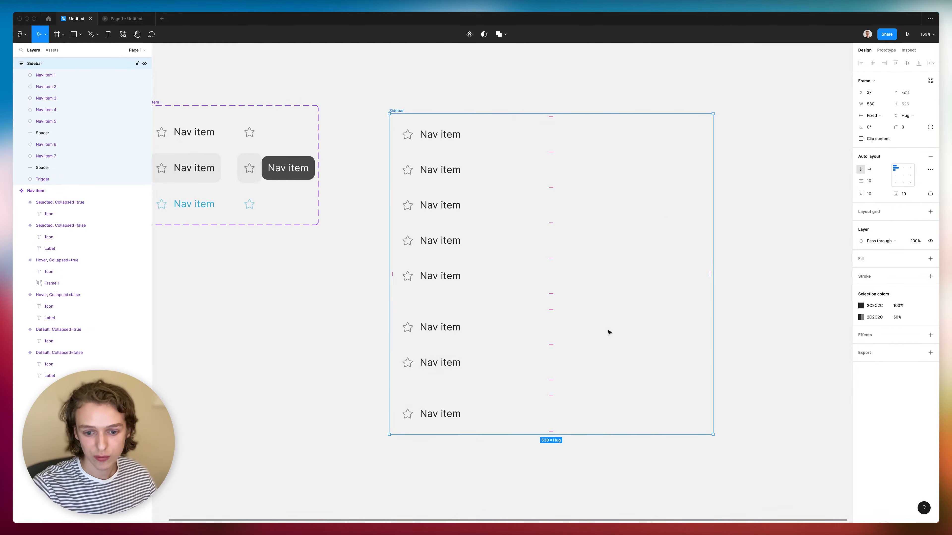
pyautogui.moveTo(699, 228); pyautogui.dragTo(542, 235)
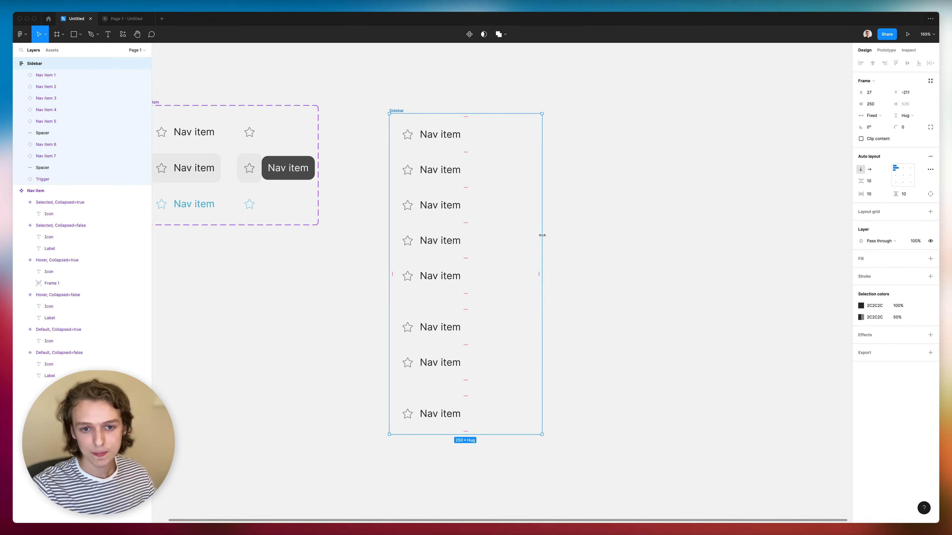
# - Turn the Sidebar frame into a component and add a variant property to it
pyautogui.rightClick(396, 110)
pyautogui.click(419, 263)
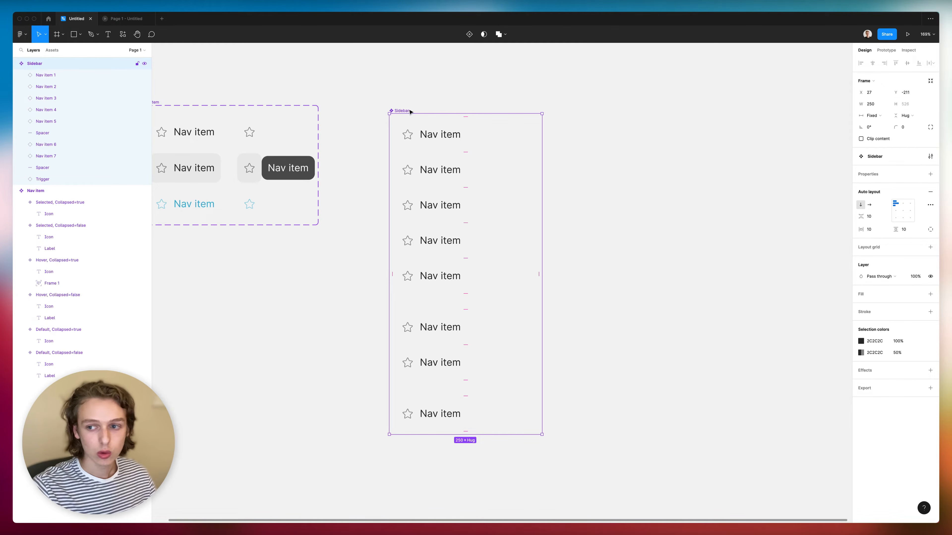
pyautogui.click(930, 174)
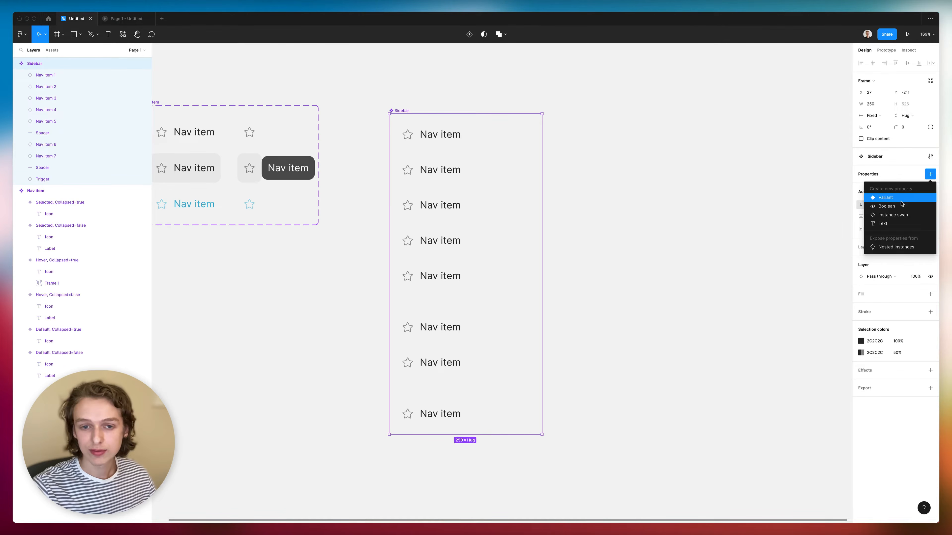
pyautogui.click(905, 198)
# - Name the Sidebar component's variant property Collapsed, correcting the spelling
pyautogui.doubleClick(870, 165)
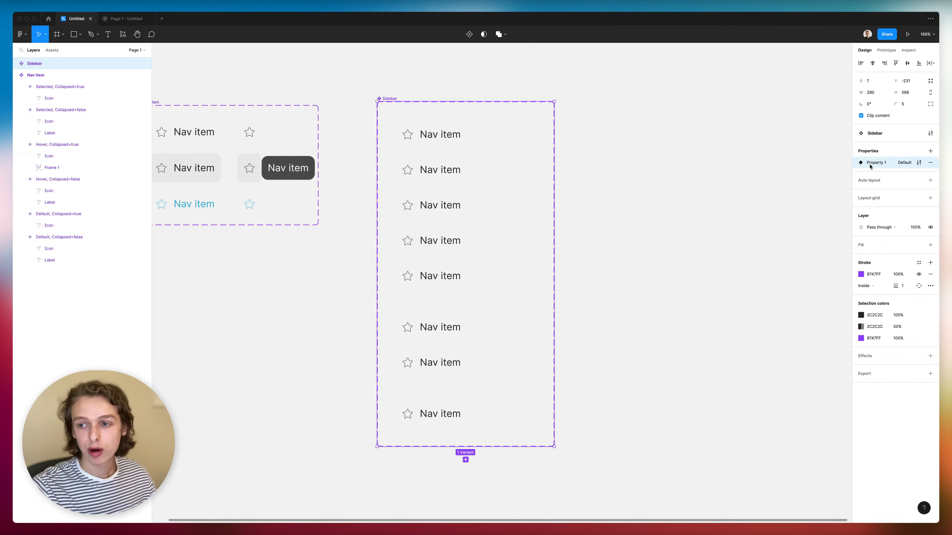
pyautogui.write('Collapp')
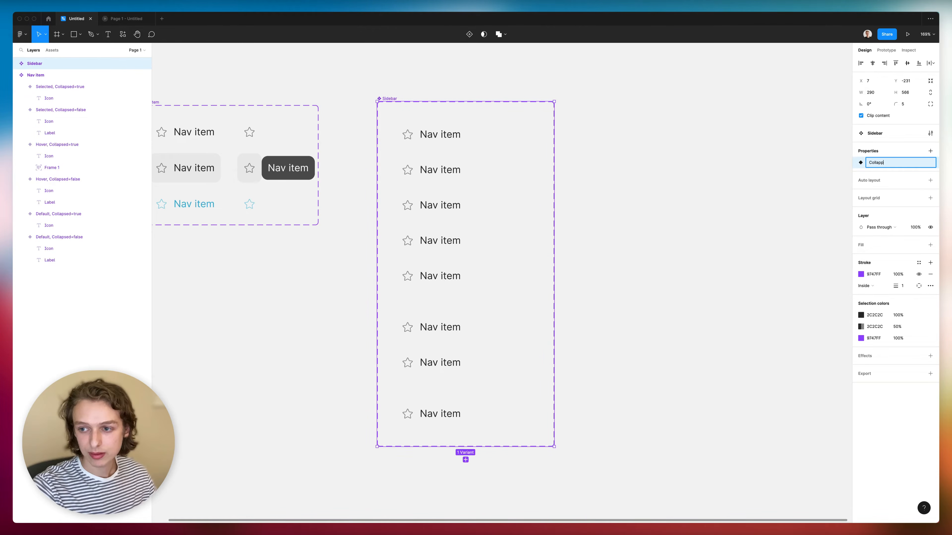
pyautogui.write('sed')
pyautogui.press('Return')
pyautogui.doubleClick(874, 163)
pyautogui.click(883, 163)
pyautogui.press('BackSpace')
pyautogui.press('Return')
# - Set the existing Sidebar variant's Collapsed value to false
pyautogui.click(497, 237)
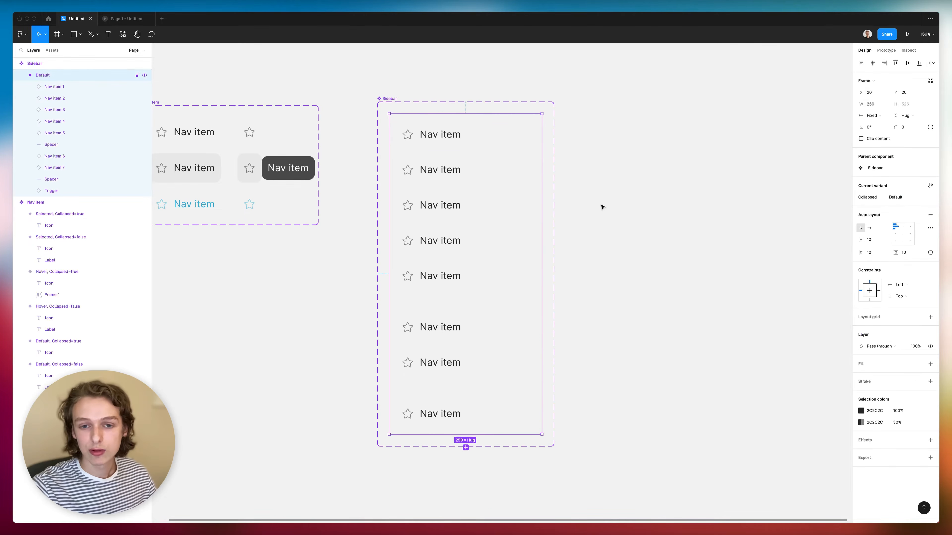
pyautogui.click(906, 198)
pyautogui.write('false')
pyautogui.press('Return')
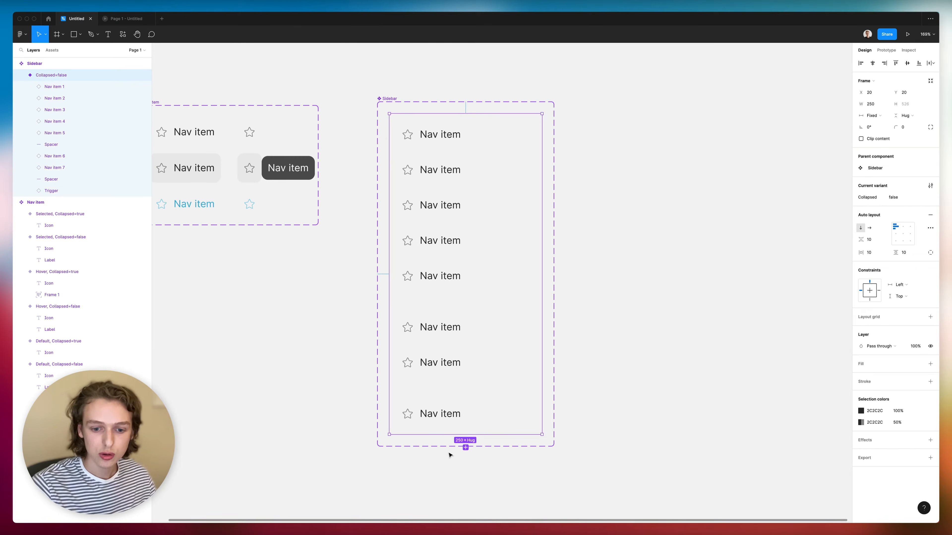
# - Add a second variant to the Sidebar component set
pyautogui.click(490, 434)
pyautogui.click(489, 434)
pyautogui.click(465, 452)
pyautogui.click(621, 378)
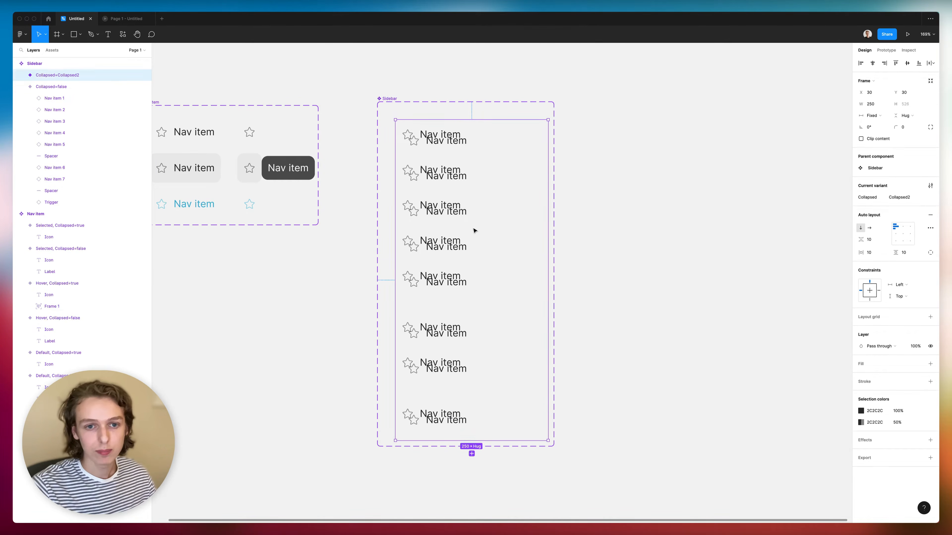
# - Delete the overlapping second variant and add a new variant below the expanded one in the Sidebar component set
pyautogui.click(513, 271)
pyautogui.press('Delete')
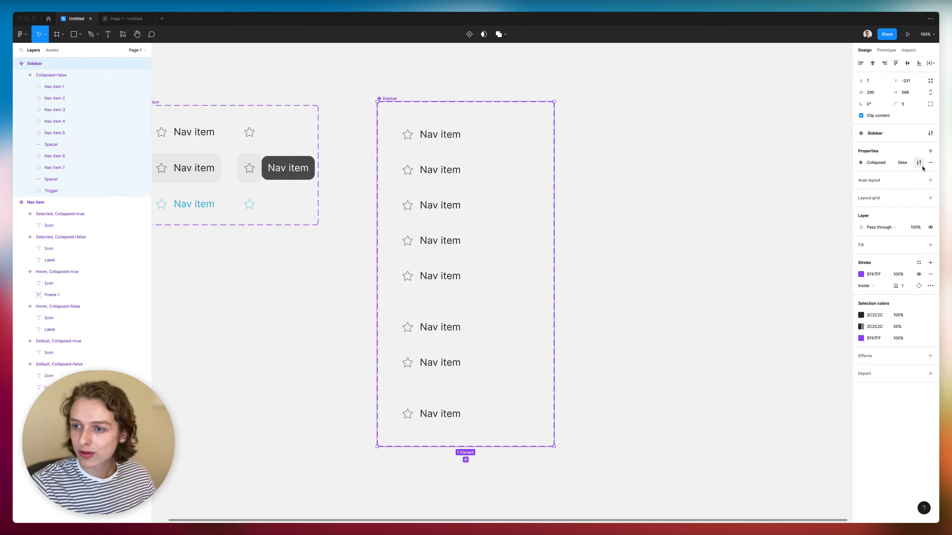
pyautogui.click(919, 163)
pyautogui.click(465, 459)
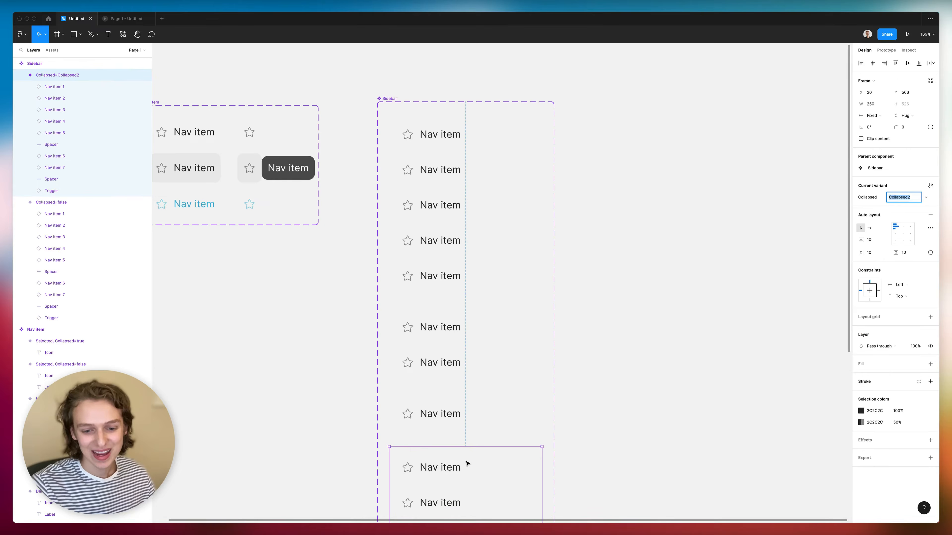
# - Set the new Sidebar variant's Collapsed value to true
pyautogui.scroll(-5, 467, 463)
pyautogui.scroll(-5, 654, 379)
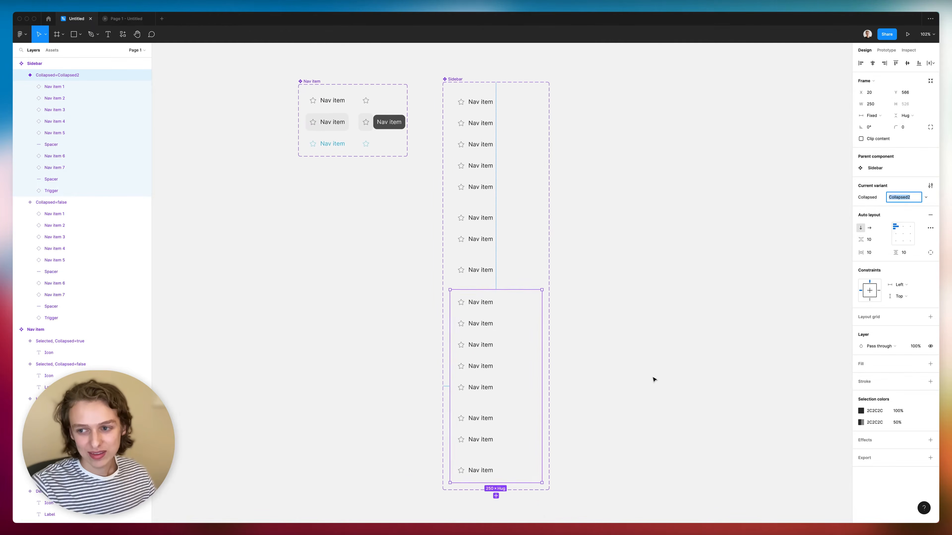
pyautogui.hscroll(2, 653, 380)
pyautogui.write('true')
pyautogui.press('Return')
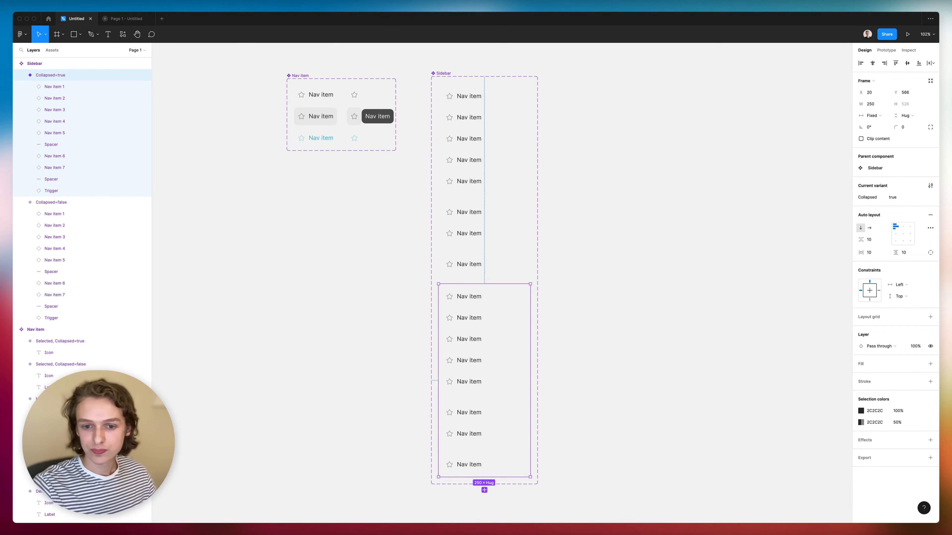
pyautogui.click(594, 339)
# - Arrange the two Sidebar variants side by side using a horizontal auto layout on the component set, and remove that auto layout
pyautogui.click(446, 78)
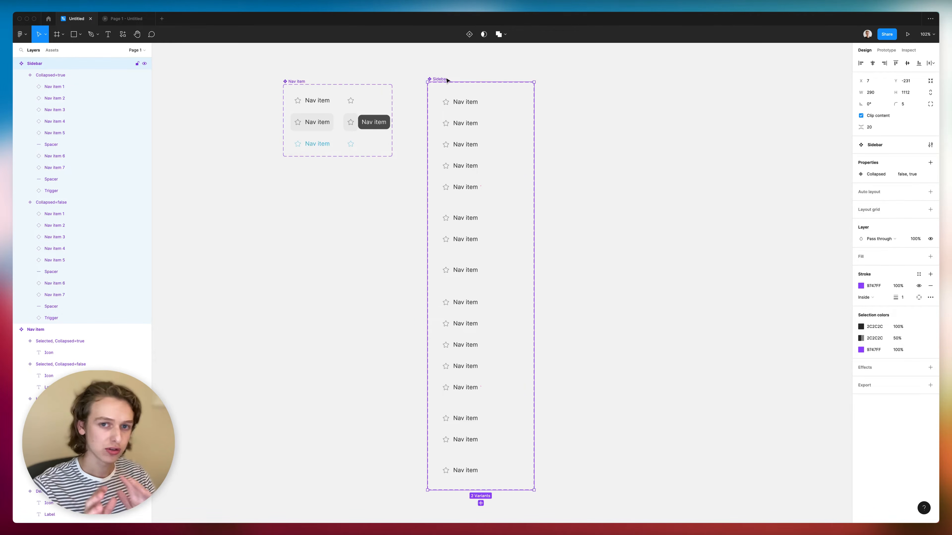
pyautogui.hotkey('shift', 'a')
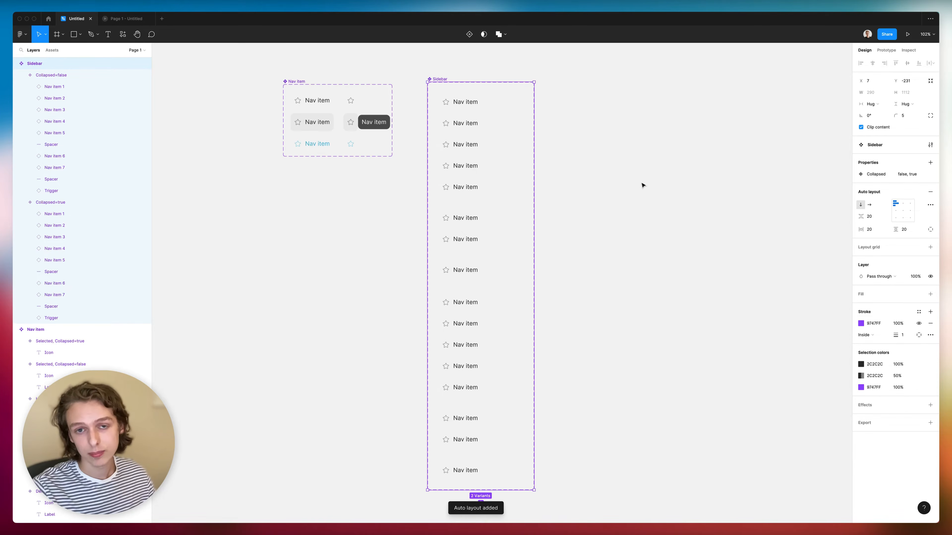
pyautogui.hotkey('shift', 'h')
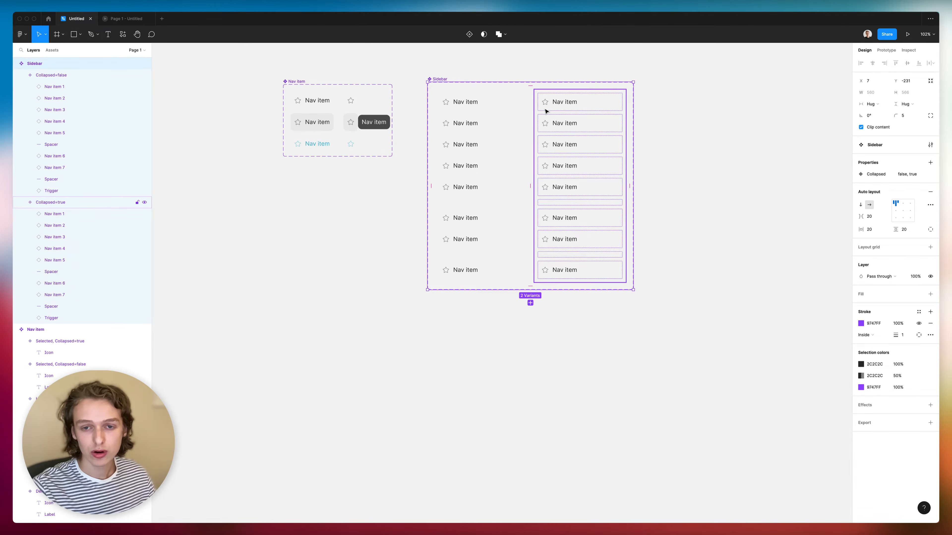
pyautogui.scroll(5, 546, 111)
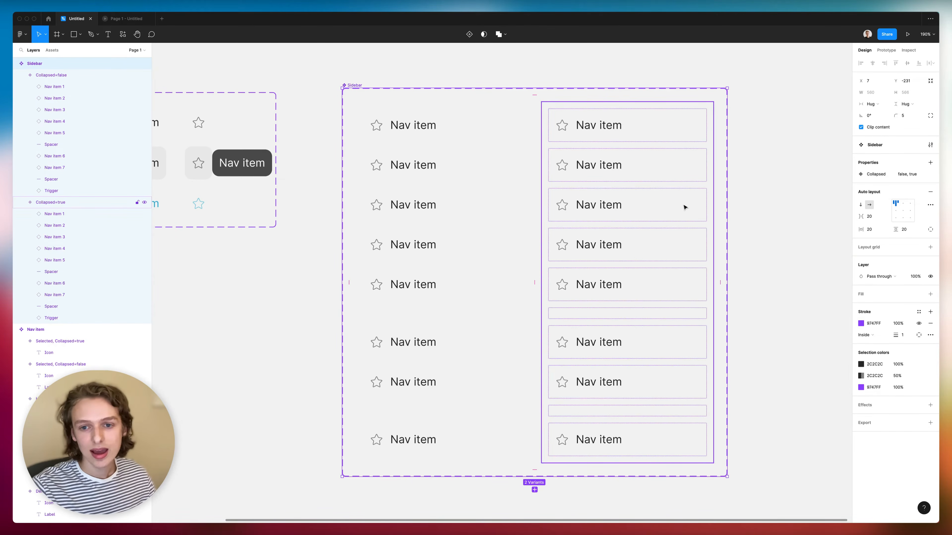
pyautogui.click(929, 191)
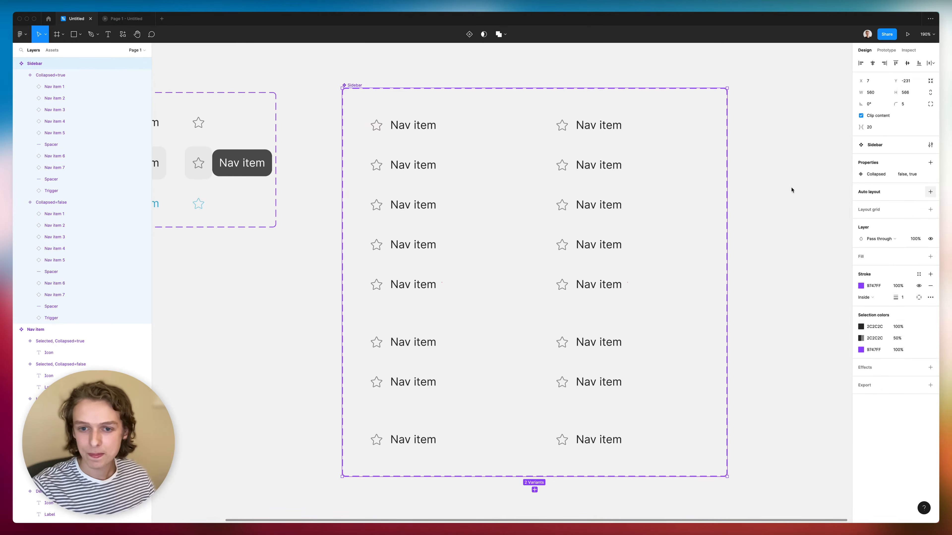
# - Turn on the Collapsed property for all seven nav items and the Trigger in the Collapsed=true variant
pyautogui.click(619, 182)
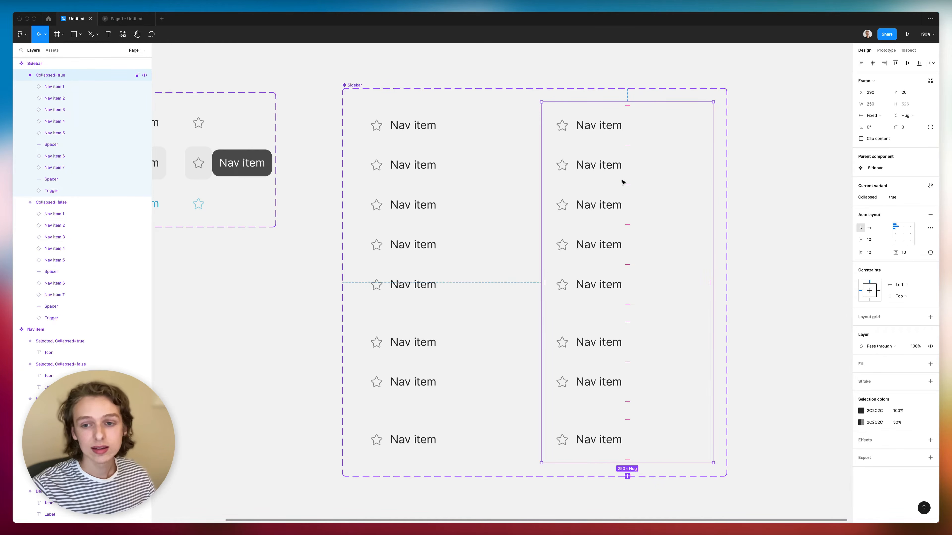
pyautogui.click(602, 132)
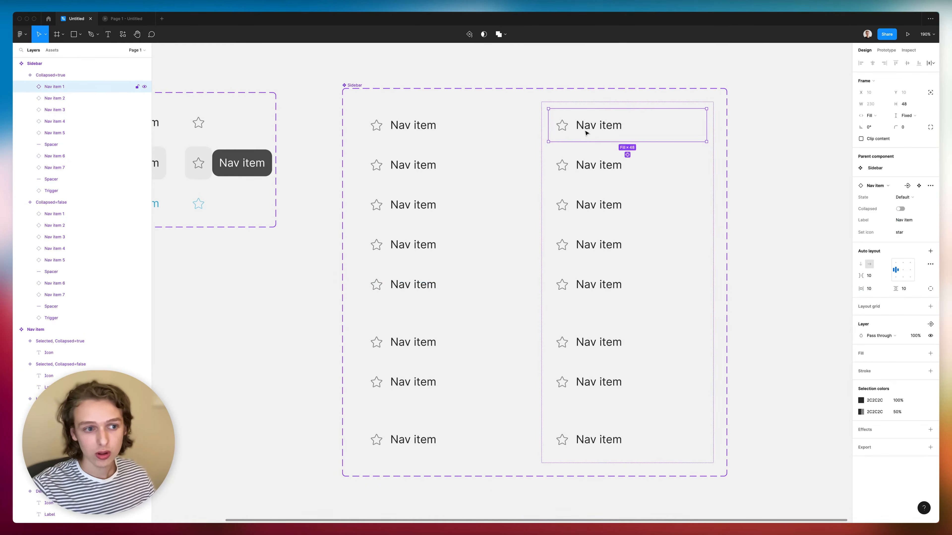
pyautogui.keyDown('shift'); pyautogui.click(60, 132); pyautogui.keyUp('shift')
pyautogui.keyDown('super'); pyautogui.click(62, 156); pyautogui.keyUp('super')
pyautogui.keyDown('super'); pyautogui.click(67, 167); pyautogui.keyUp('super')
pyautogui.keyDown('super'); pyautogui.click(62, 190); pyautogui.keyUp('super')
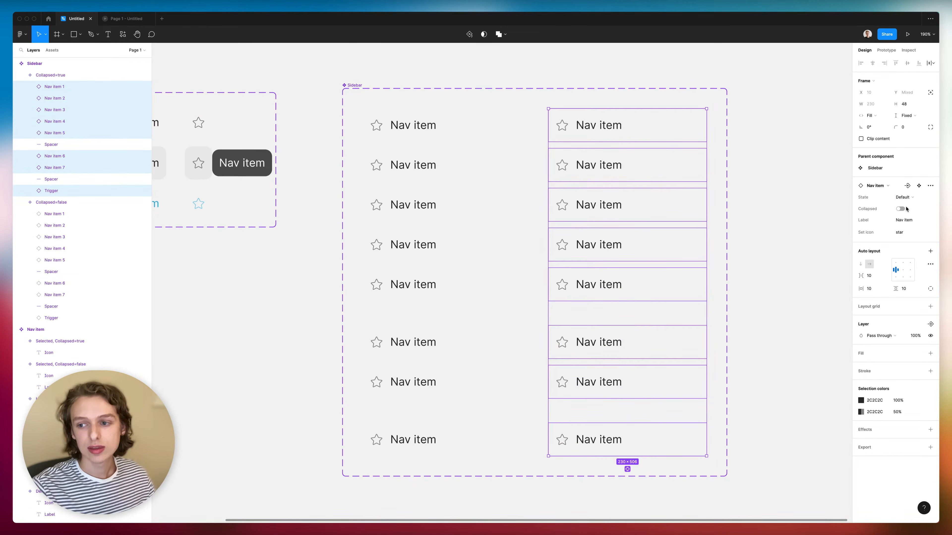
pyautogui.click(903, 209)
pyautogui.click(769, 211)
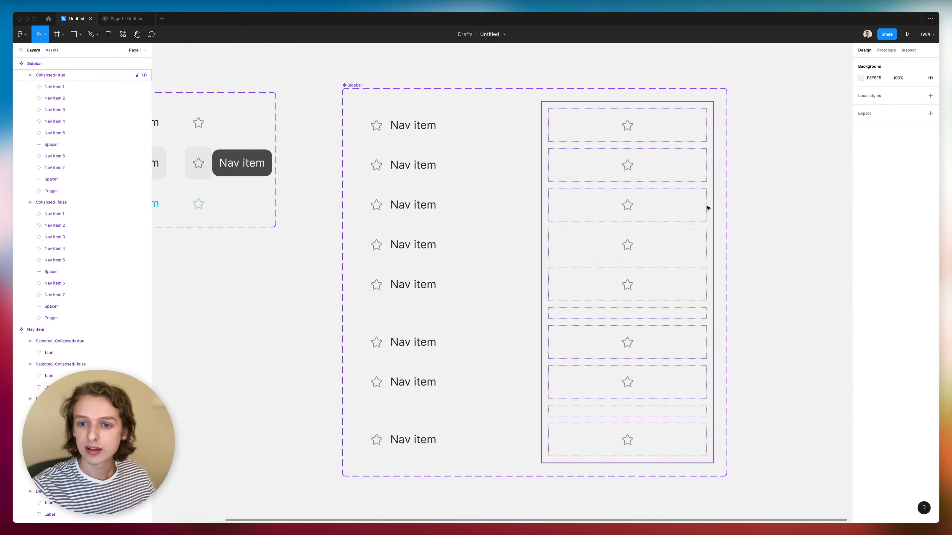
# - Narrow the Collapsed=true variant, trying a width of 80 and settling on 75
pyautogui.click(708, 208)
pyautogui.click(871, 107)
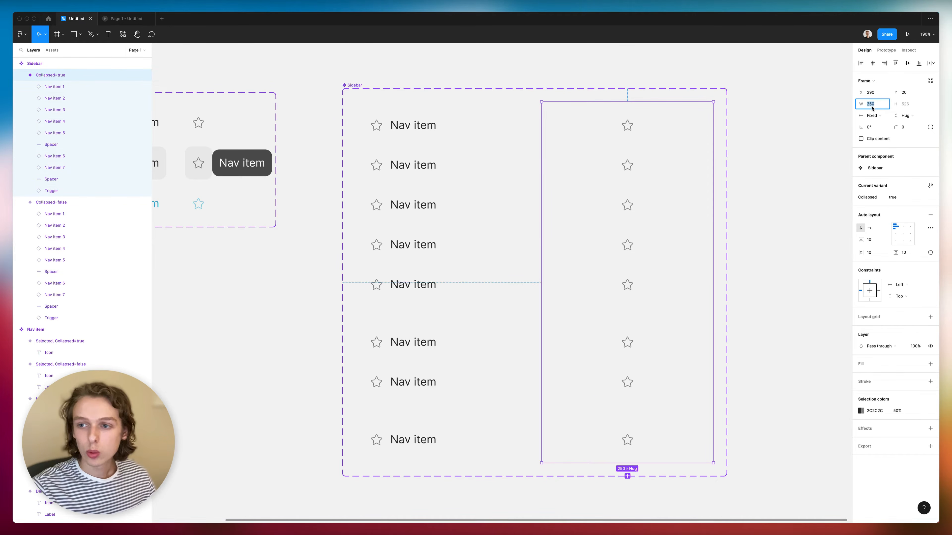
pyautogui.write('80')
pyautogui.press('Return')
pyautogui.click(872, 107)
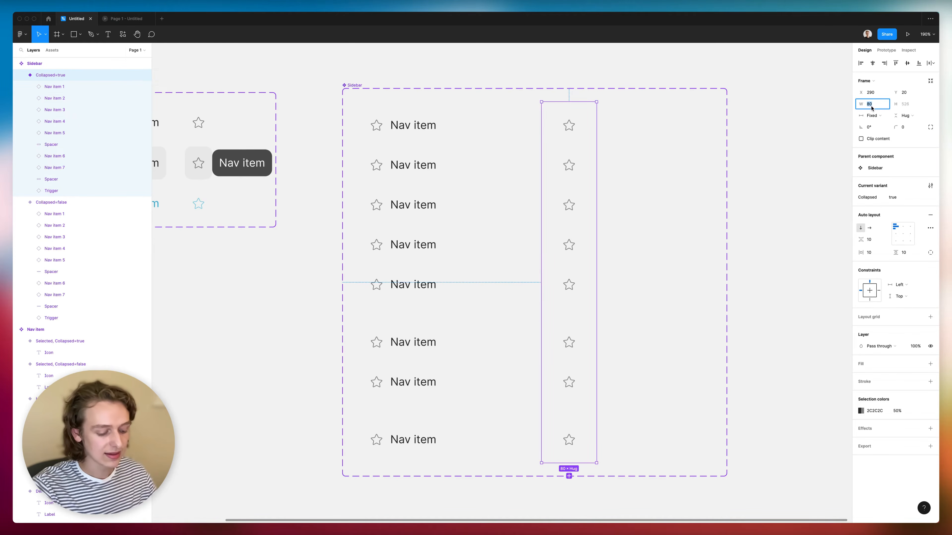
pyautogui.write('75')
pyautogui.press('Return')
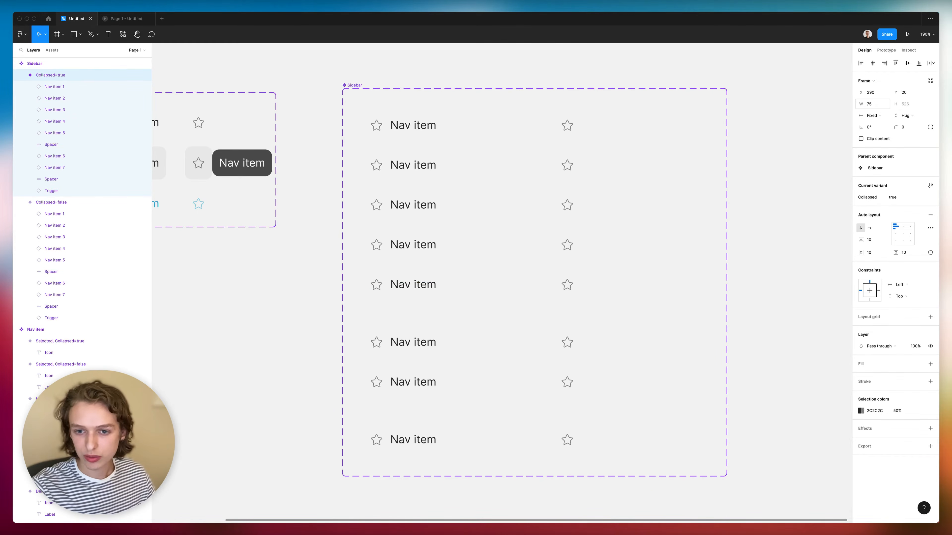
pyautogui.click(616, 253)
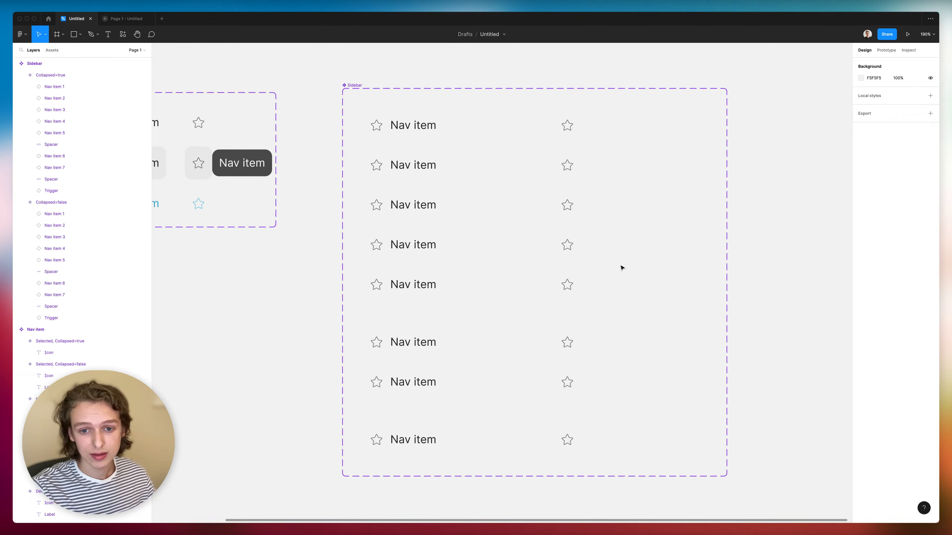
# - Add an on-click prototype interaction from the expanded variant's Trigger that changes to the Collapsed=true variant
pyautogui.hotkey('shift', 'e')
pyautogui.click(468, 284)
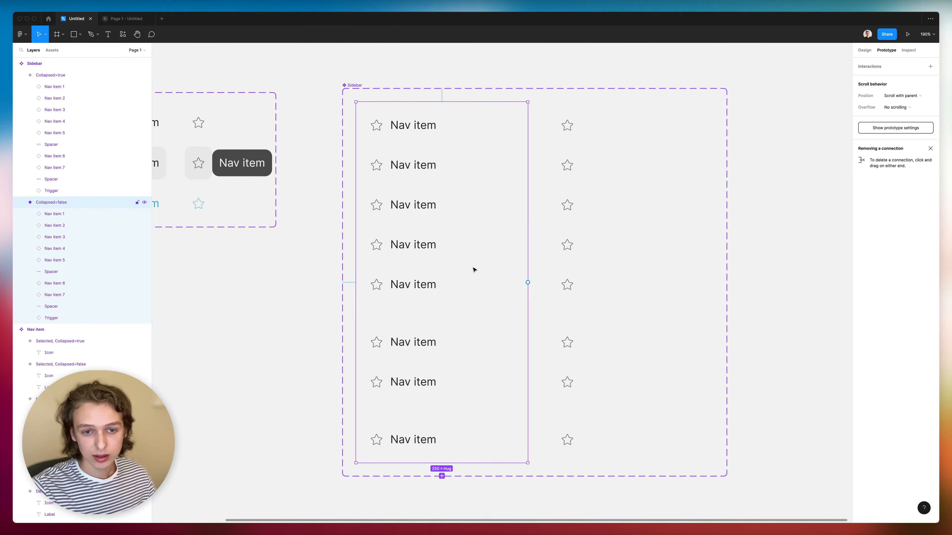
pyautogui.click(414, 439)
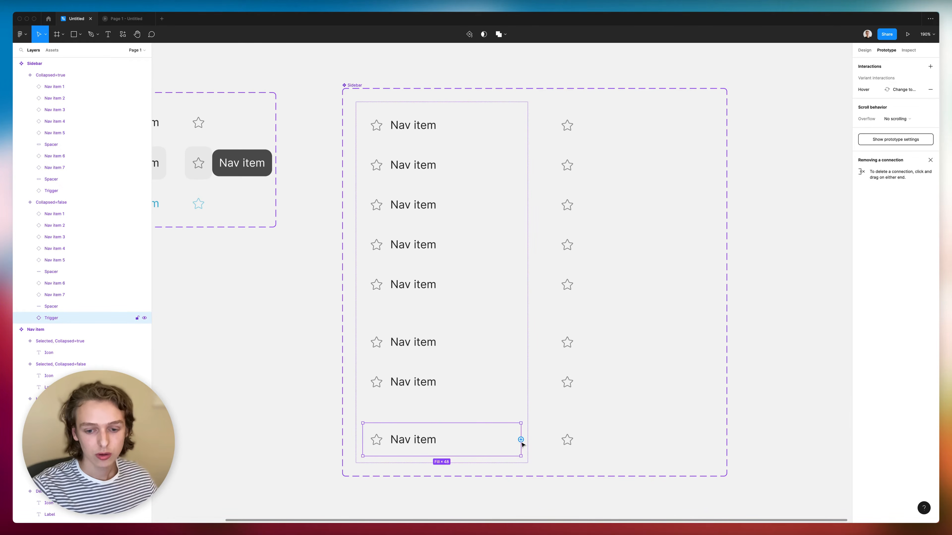
pyautogui.moveTo(520, 440); pyautogui.dragTo(580, 397)
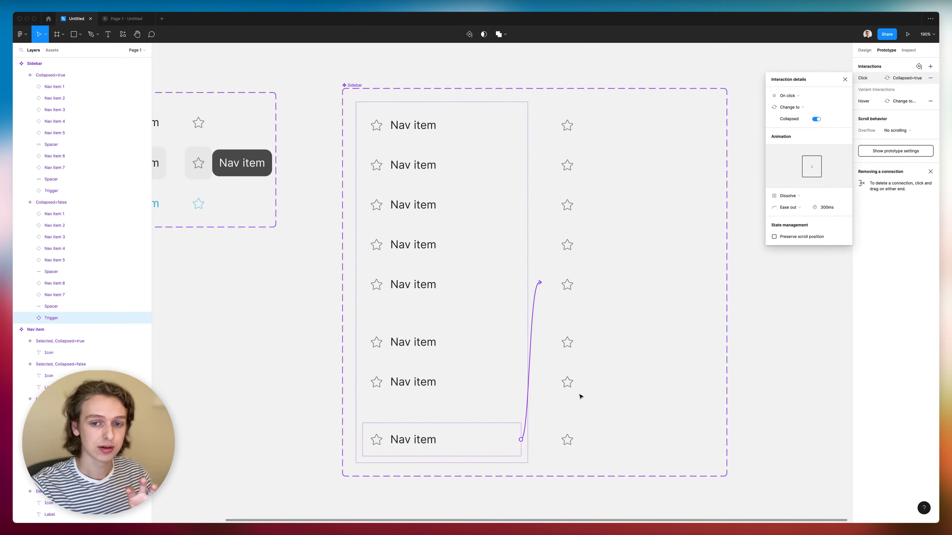
# - Link the collapsed variant's Trigger back to the Collapsed=false variant with an on-click Change to interaction using Smart animate
pyautogui.click(566, 440)
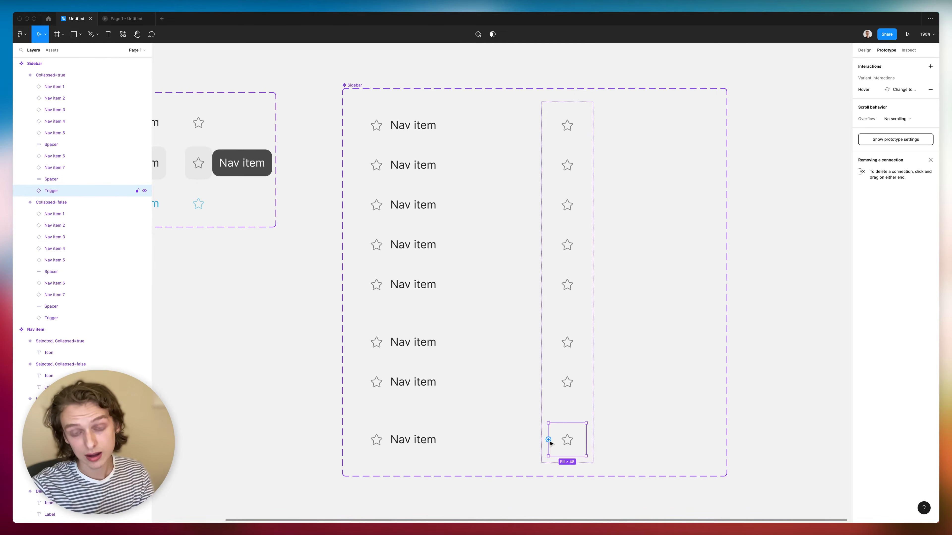
pyautogui.moveTo(549, 441); pyautogui.dragTo(482, 350)
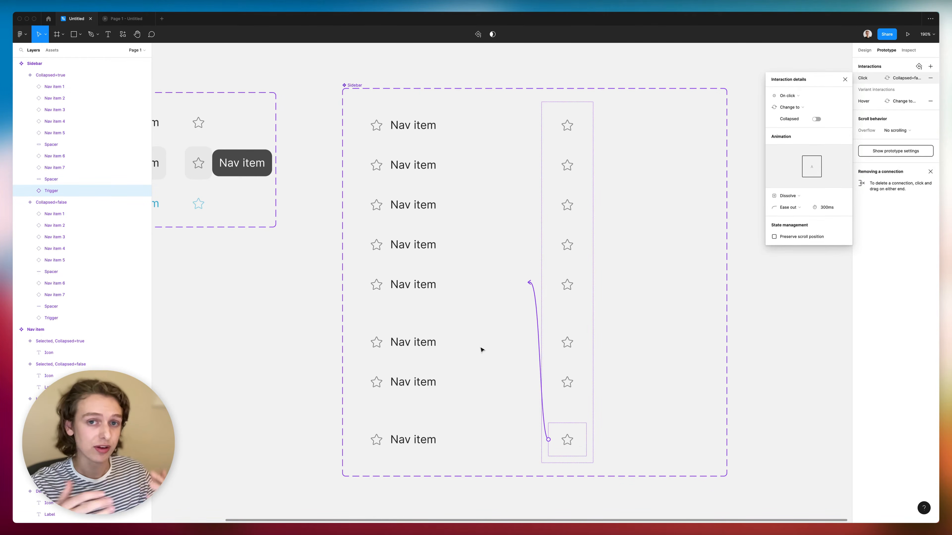
pyautogui.click(810, 108)
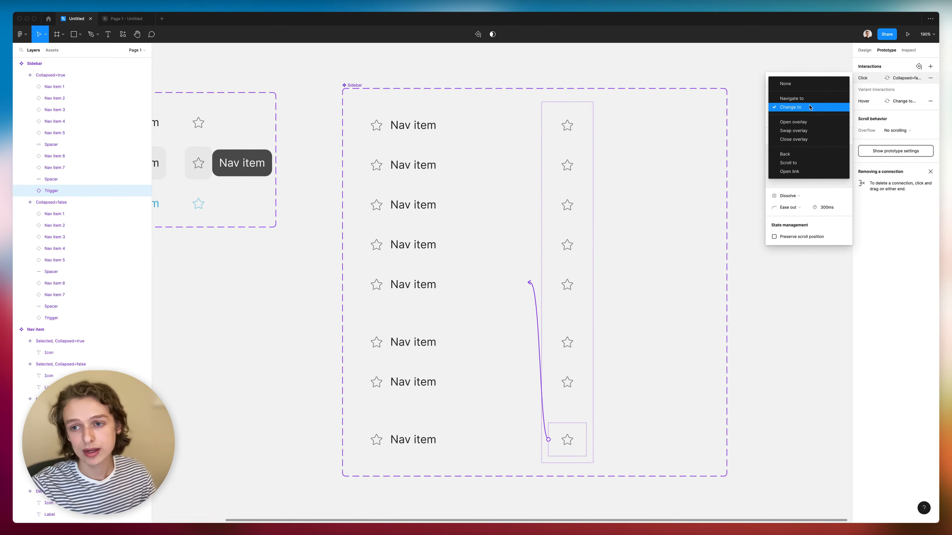
pyautogui.click(809, 107)
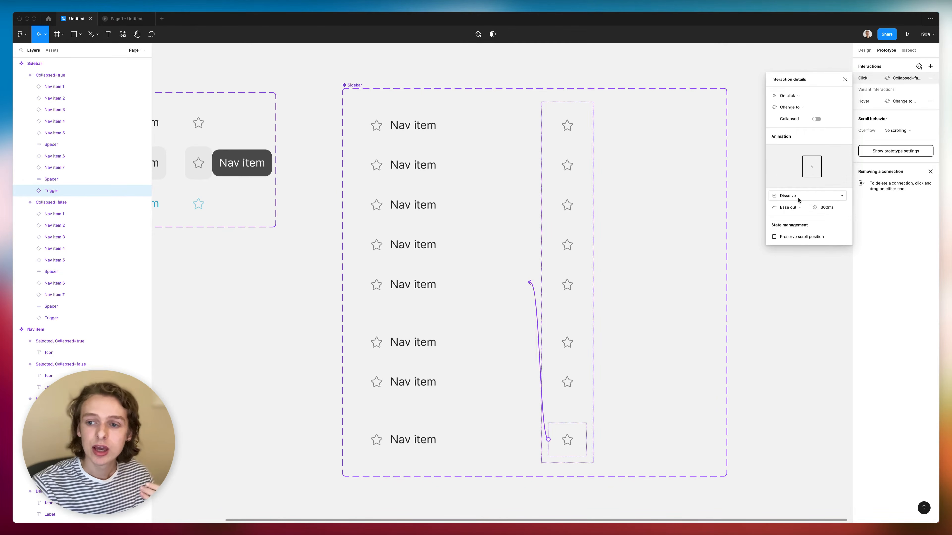
pyautogui.click(798, 201)
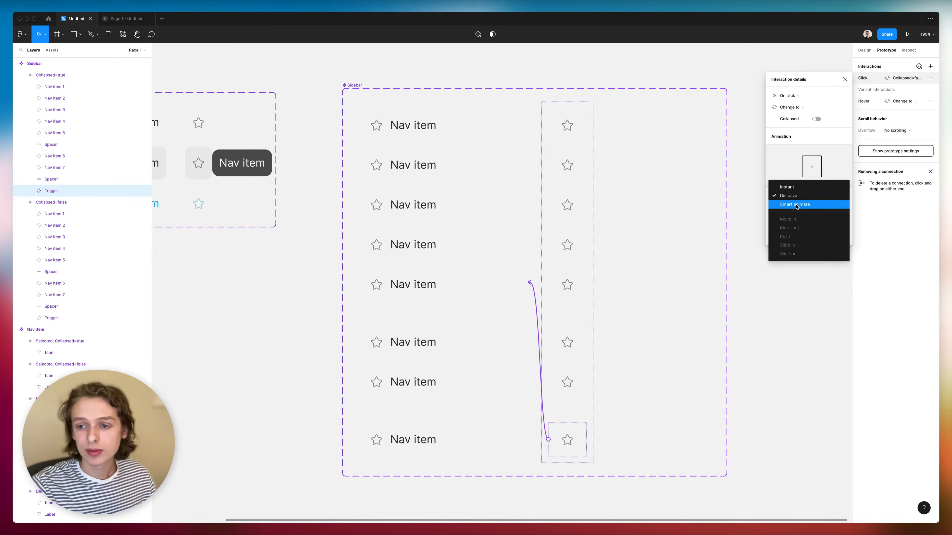
pyautogui.click(798, 204)
# - Set the animation of the expanded Trigger's click interaction to Smart animate and close its interaction details
pyautogui.click(528, 310)
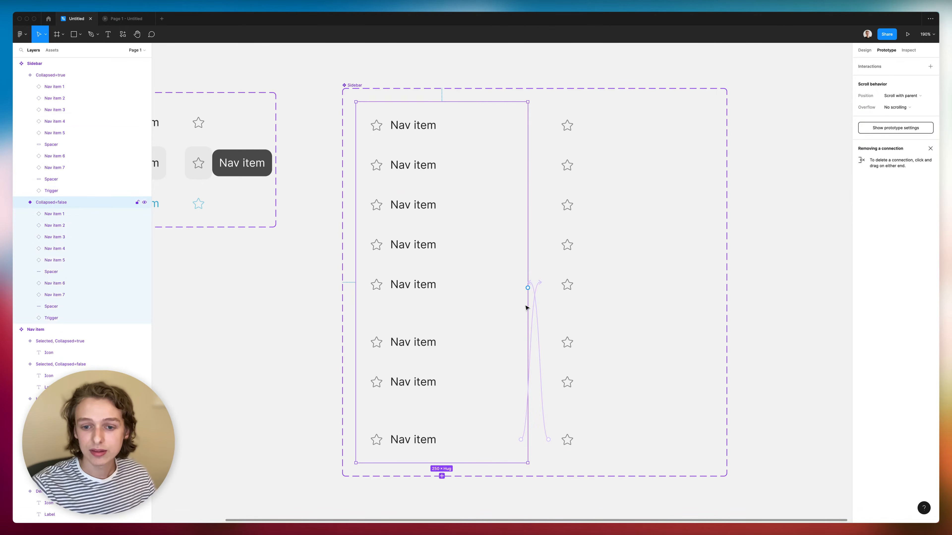
pyautogui.click(534, 303)
pyautogui.click(789, 196)
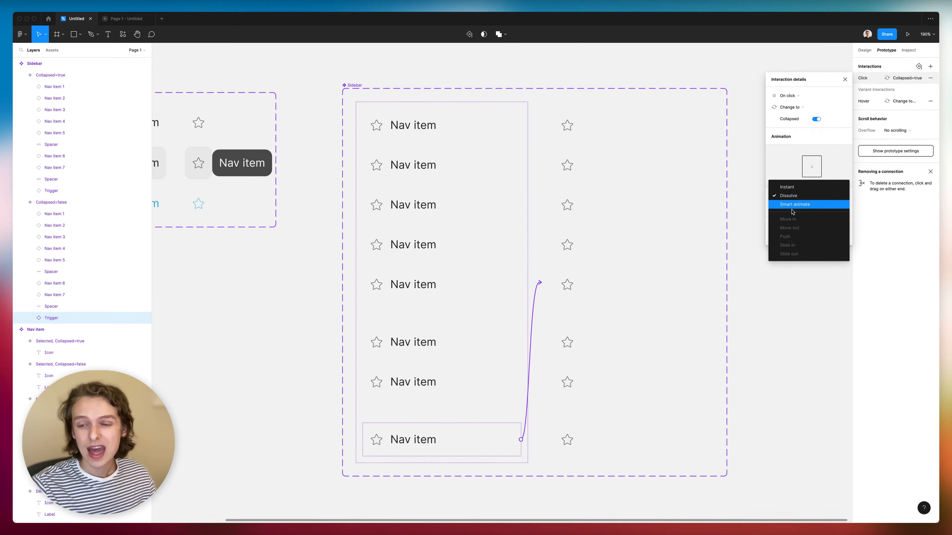
pyautogui.click(790, 206)
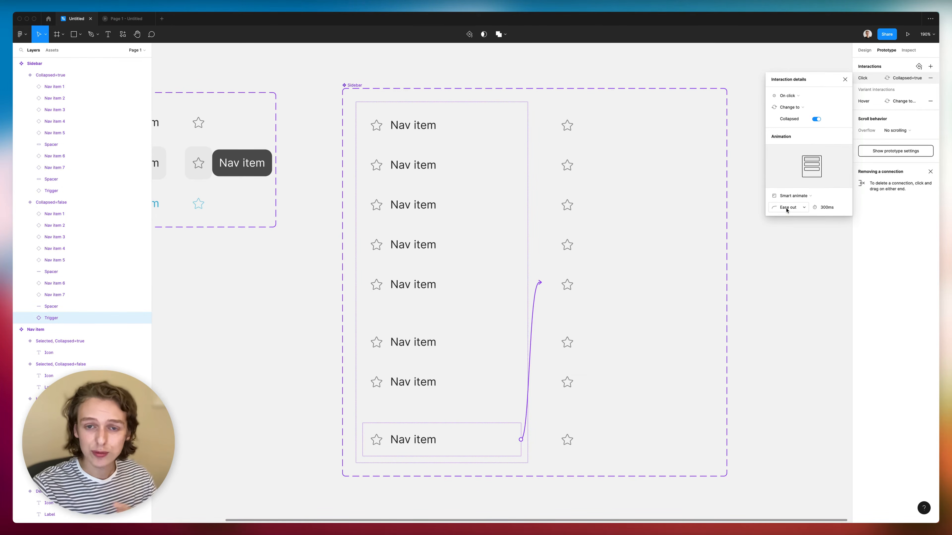
pyautogui.click(845, 80)
pyautogui.click(673, 298)
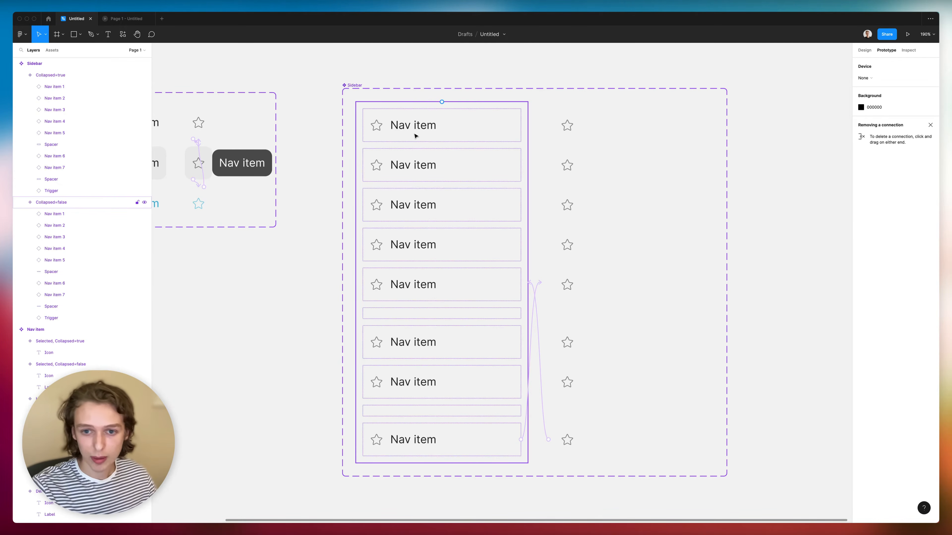
# - Return to design mode and change the expanded variant's Trigger label to Collapse
pyautogui.click(676, 285)
pyautogui.hotkey('shift', 'e')
pyautogui.scroll(-4, 678, 273)
pyautogui.hscroll(5, 678, 273)
pyautogui.scroll(3, 311, 410)
pyautogui.scroll(2, 312, 410)
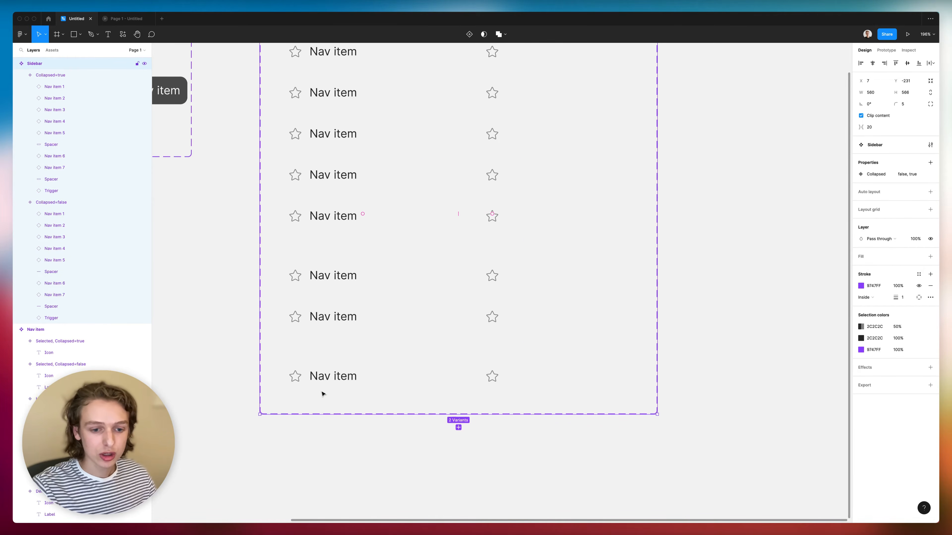
pyautogui.keyDown('super'); pyautogui.click(331, 382); pyautogui.keyUp('super')
pyautogui.doubleClick(330, 380)
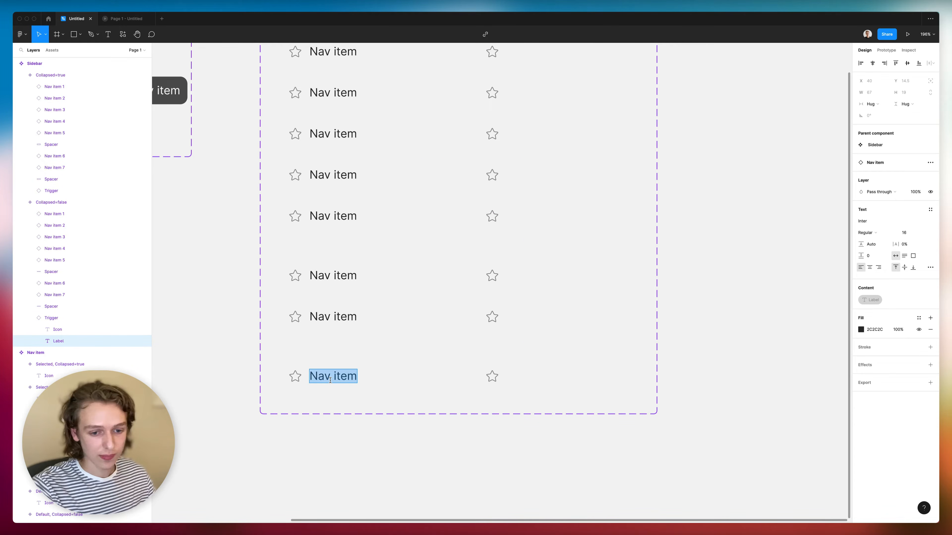
pyautogui.write('Collapse')
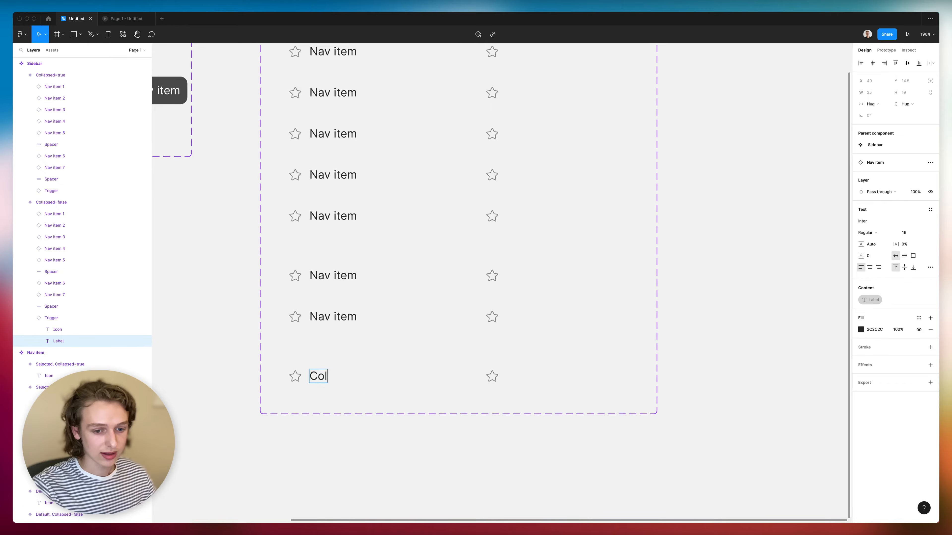
pyautogui.click(601, 384)
# - Place an instance of the expanded Sidebar on the canvas beside the component set
pyautogui.scroll(-5, 600, 385)
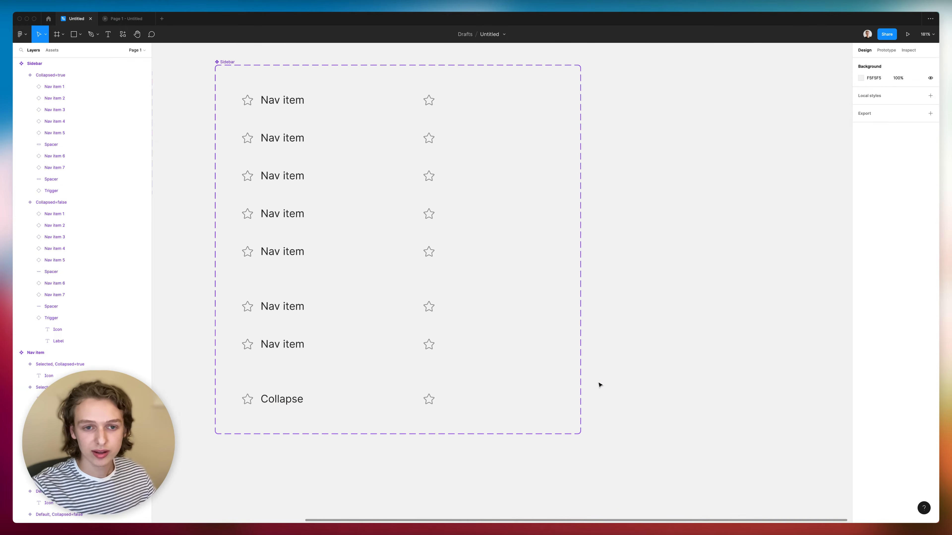
pyautogui.moveTo(377, 204)
pyautogui.mouseDown()
pyautogui.moveTo(724, 221)
pyautogui.moveTo(711, 208)
pyautogui.mouseUp()
pyautogui.hscroll(2, 711, 208)
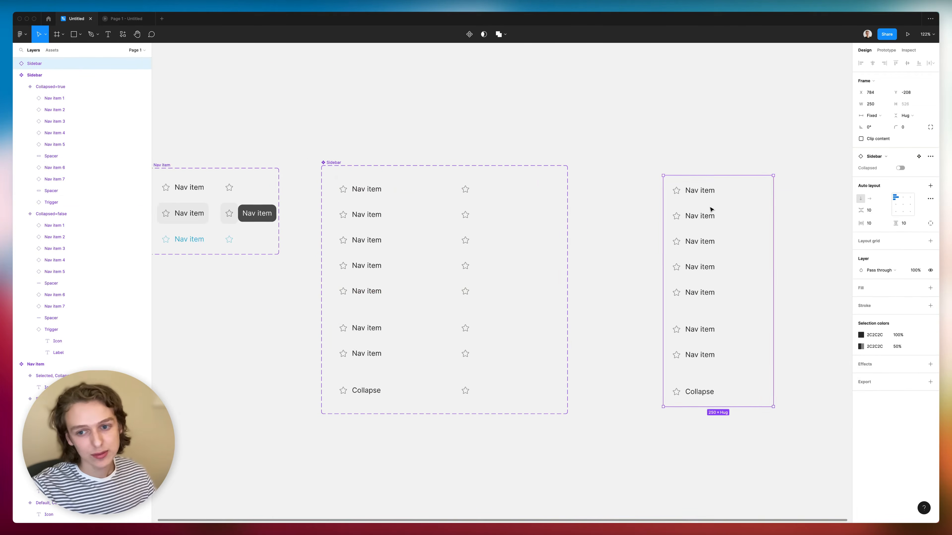
# - Draw a frame around the Sidebar instance and launch the prototype presentation
pyautogui.press('f')
pyautogui.moveTo(579, 148)
pyautogui.mouseDown()
pyautogui.moveTo(765, 378)
pyautogui.moveTo(782, 440)
pyautogui.moveTo(832, 518)
pyautogui.mouseUp()
pyautogui.hscroll(3, 729, 209)
pyautogui.click(907, 35)
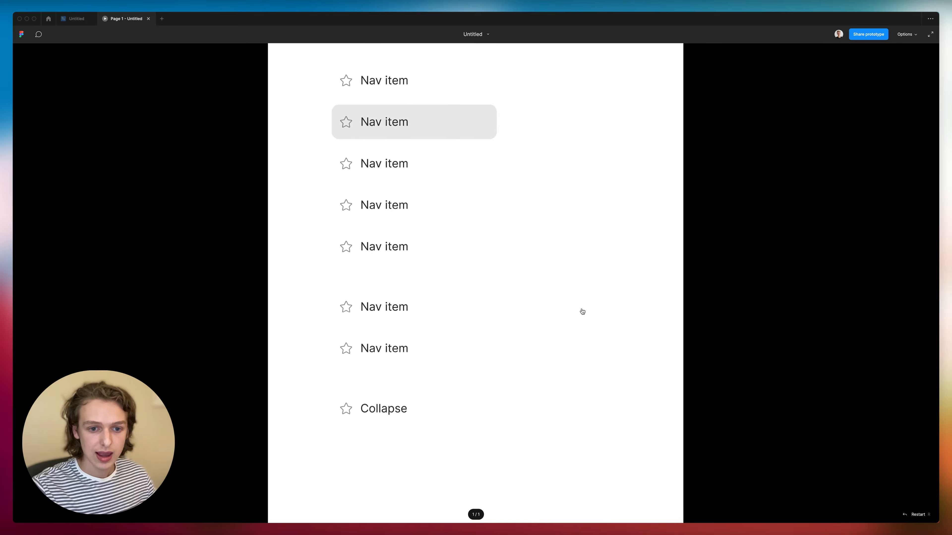
# - Collapse the sidebar in the prototype, then inspect the Label text property on both hover variants of Nav item in the design file
pyautogui.click(370, 409)
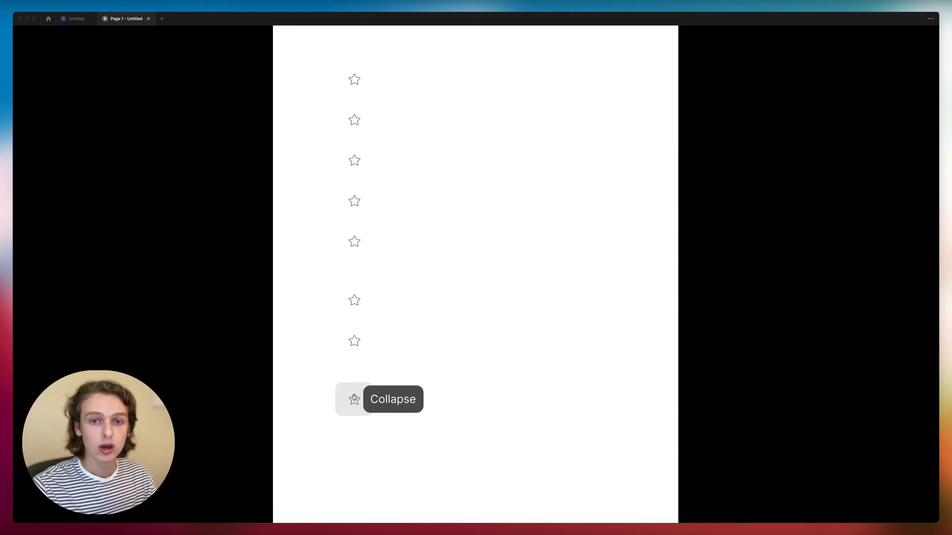
pyautogui.click(76, 19)
pyautogui.hscroll(-5, 440, 313)
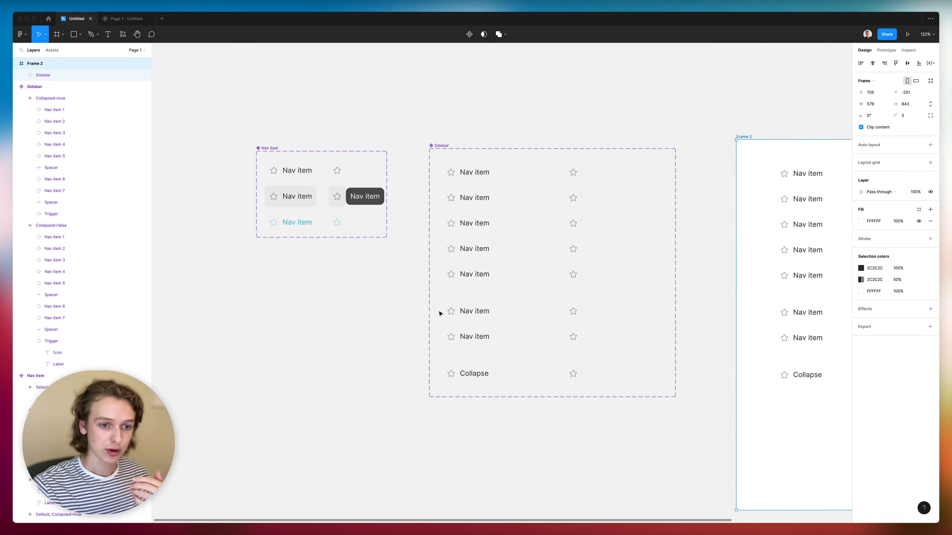
pyautogui.scroll(10, 366, 208)
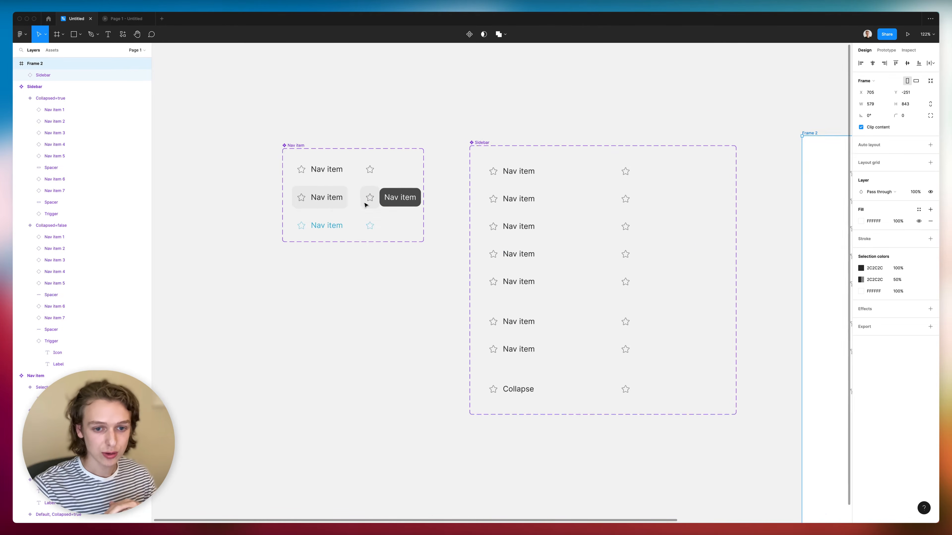
pyautogui.click(340, 225)
pyautogui.doubleClick(339, 226)
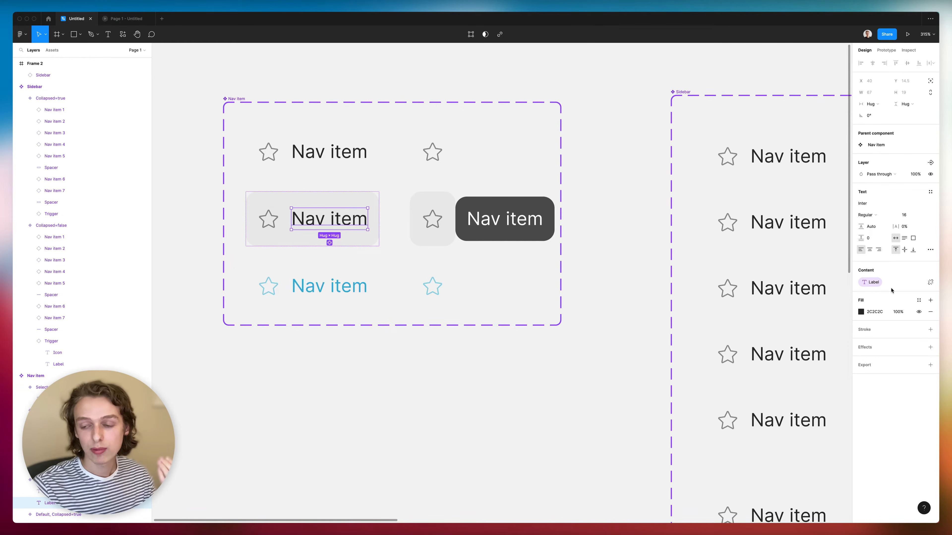
pyautogui.click(519, 218)
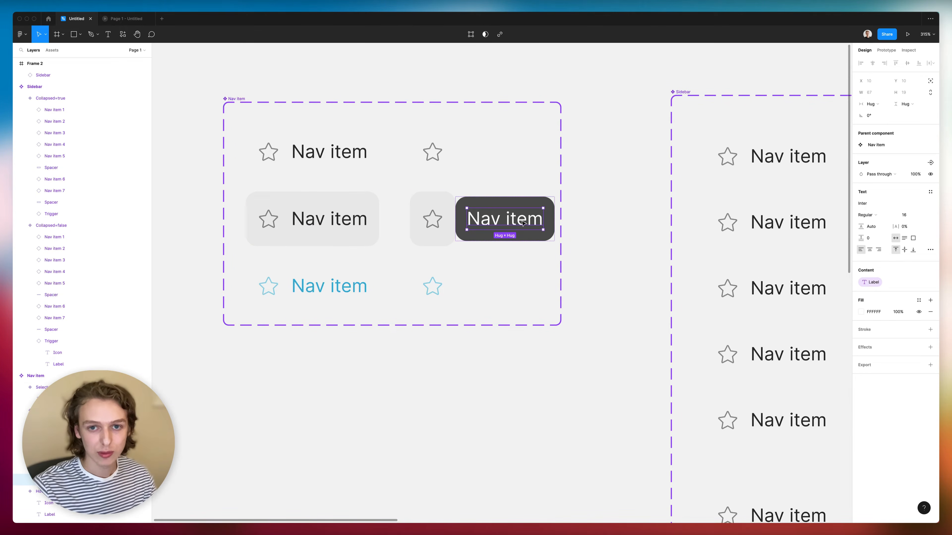
pyautogui.click(575, 296)
# - Change the icon of the first nav item in the framed Sidebar instance to home
pyautogui.scroll(-5, 573, 298)
pyautogui.hscroll(15, 573, 300)
pyautogui.scroll(-3, 572, 300)
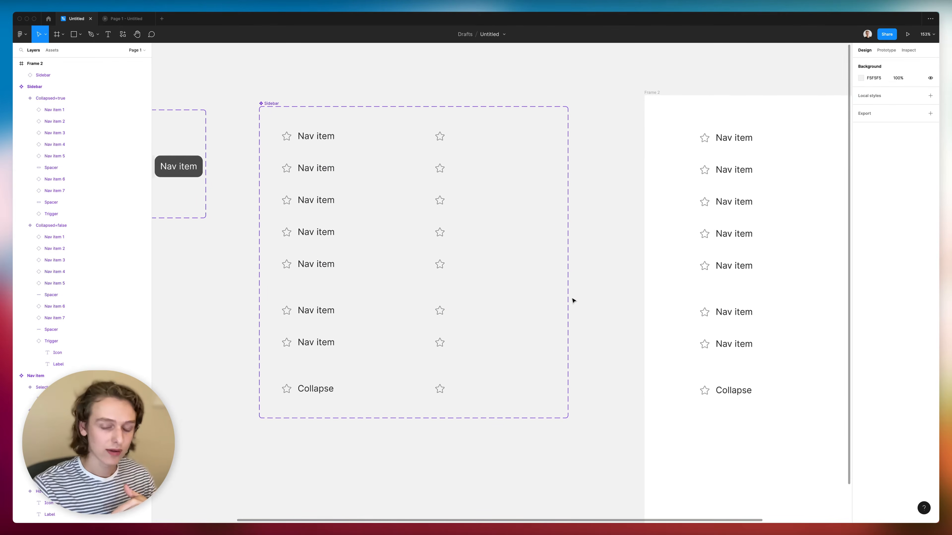
pyautogui.hscroll(-7, 573, 300)
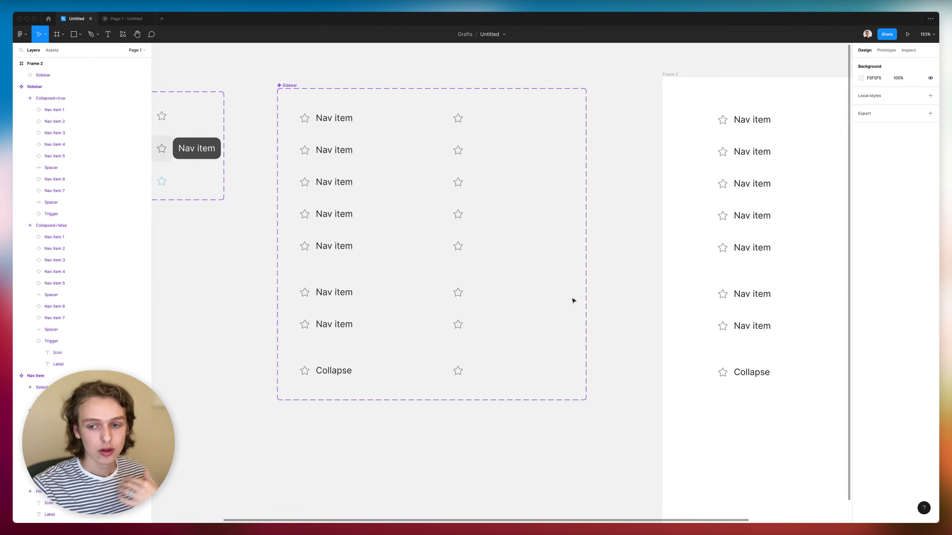
pyautogui.hscroll(10, 572, 300)
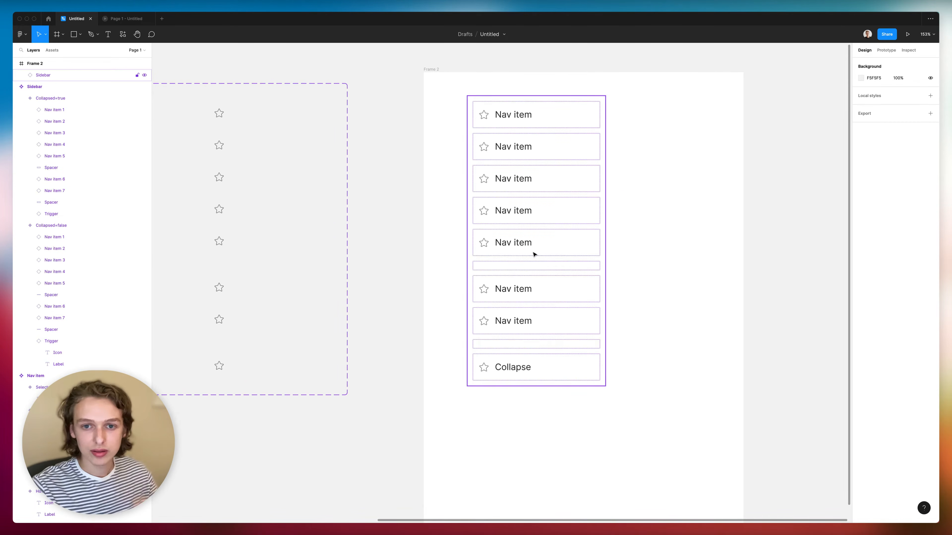
pyautogui.keyDown('super'); pyautogui.click(484, 115); pyautogui.keyUp('super')
pyautogui.write('home')
# - Change the second nav item's icon in the framed Sidebar instance to sitemap and open the third item's icon for editing
pyautogui.keyDown('super'); pyautogui.click(486, 146); pyautogui.keyUp('super')
pyautogui.doubleClick(482, 148)
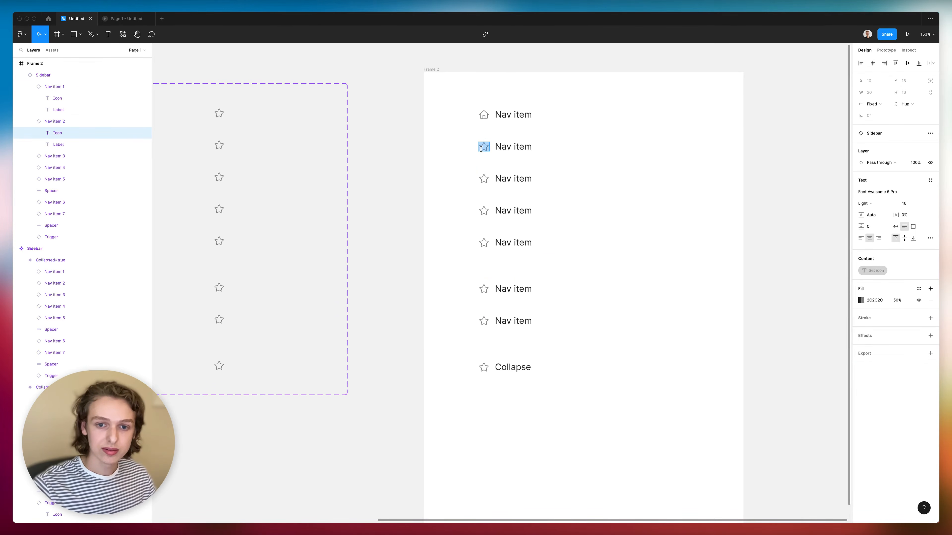
pyautogui.write('sitemap')
pyautogui.keyDown('super'); pyautogui.click(484, 179); pyautogui.keyUp('super')
pyautogui.doubleClick(484, 177)
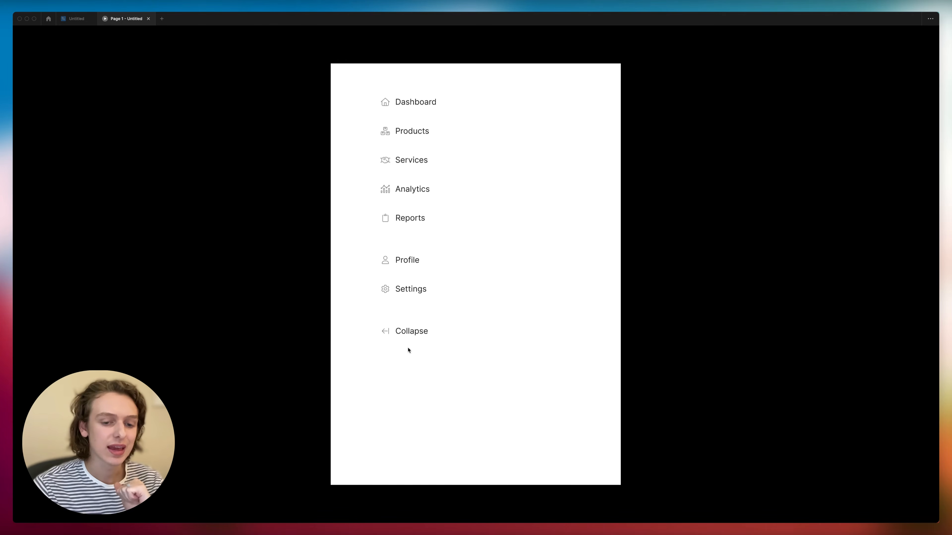
# - Test collapsing the customised sidebar in the prototype and return to the Sidebar component set in the design file
pyautogui.click(395, 340)
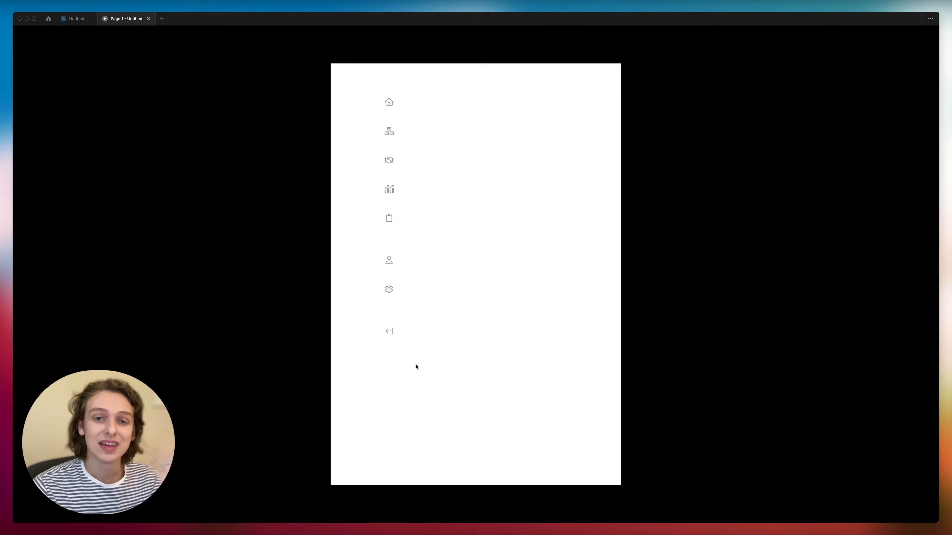
pyautogui.click(74, 20)
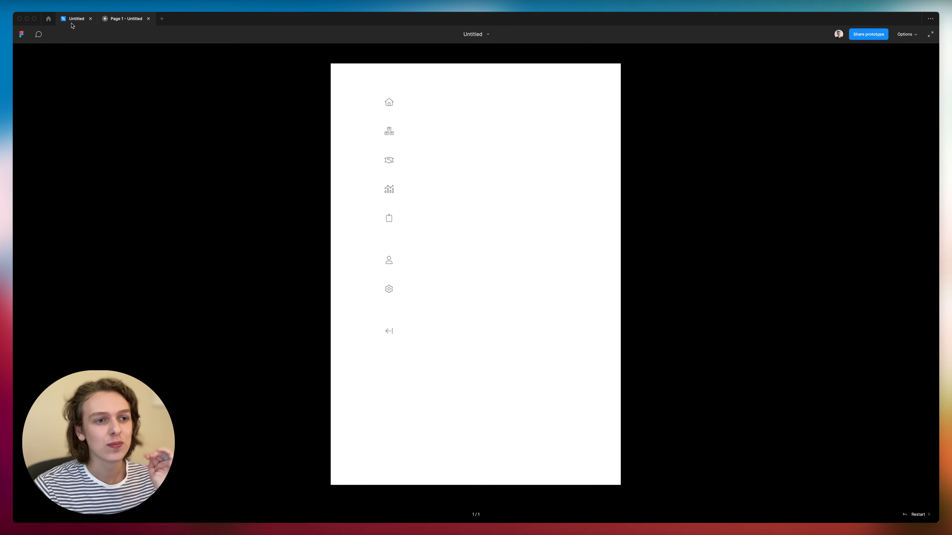
pyautogui.hscroll(10, 406, 323)
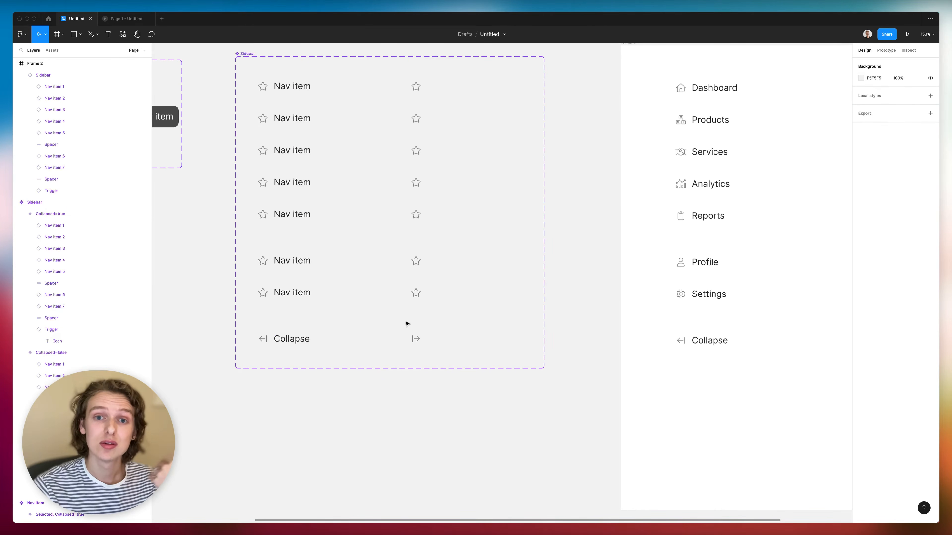
pyautogui.hscroll(-2, 406, 323)
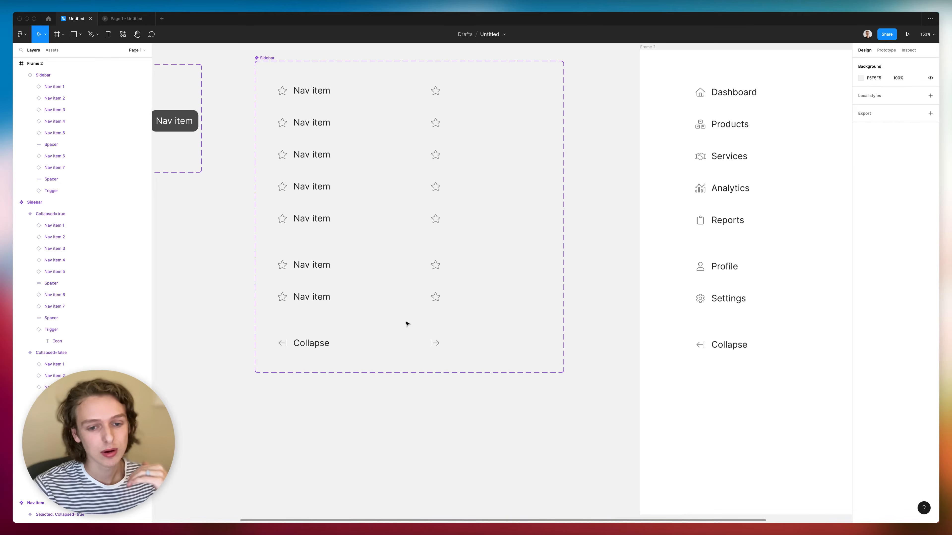
# - Rename the trigger layer to Collapse in the expanded Sidebar variant and to Expand in the collapsed variant
pyautogui.doubleClick(295, 342)
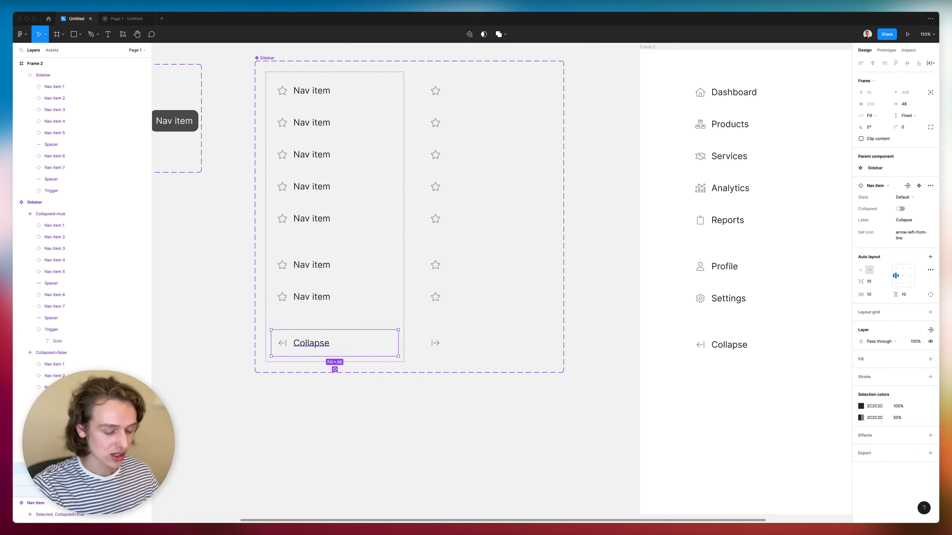
pyautogui.doubleClick(436, 343)
pyautogui.press('super+r')
pyautogui.write('Ewwand')
pyautogui.press('Return')
pyautogui.click(569, 367)
pyautogui.hscroll(7, 569, 367)
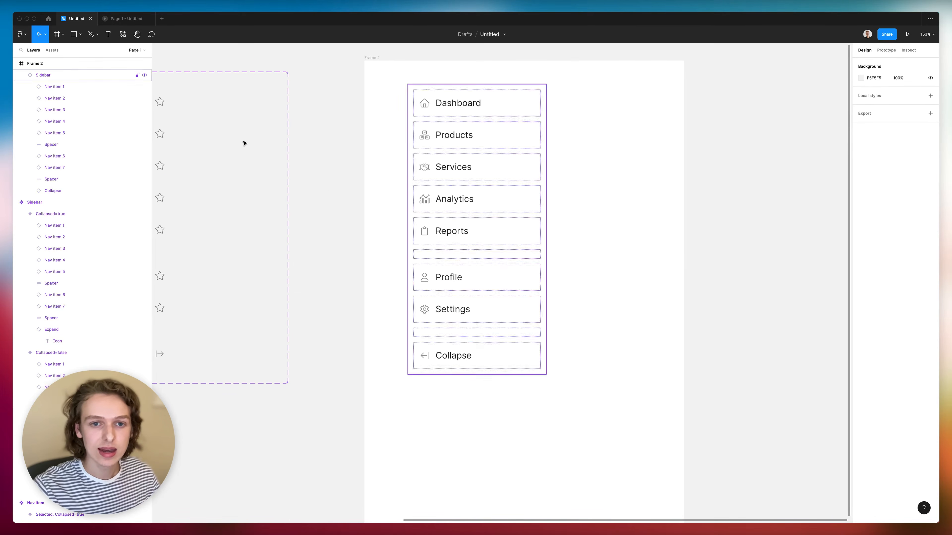
# - Switch to the prototype presentation and test the sidebar's collapse and expand trigger
pyautogui.click(107, 19)
pyautogui.click(402, 337)
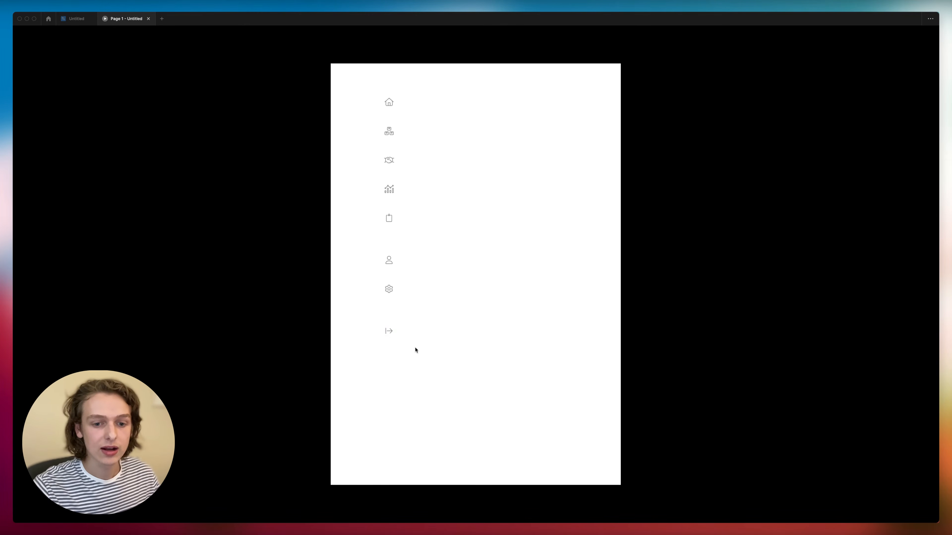
pyautogui.click(386, 341)
pyautogui.click(387, 342)
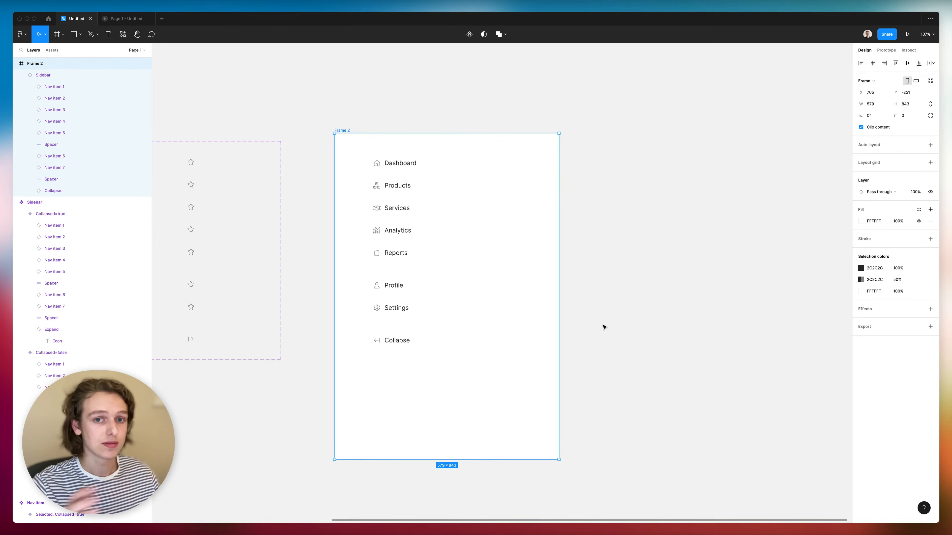
# - Enlarge the frame holding the Sidebar instance to about 1150 × 1187
pyautogui.scroll(-5, 552, 414)
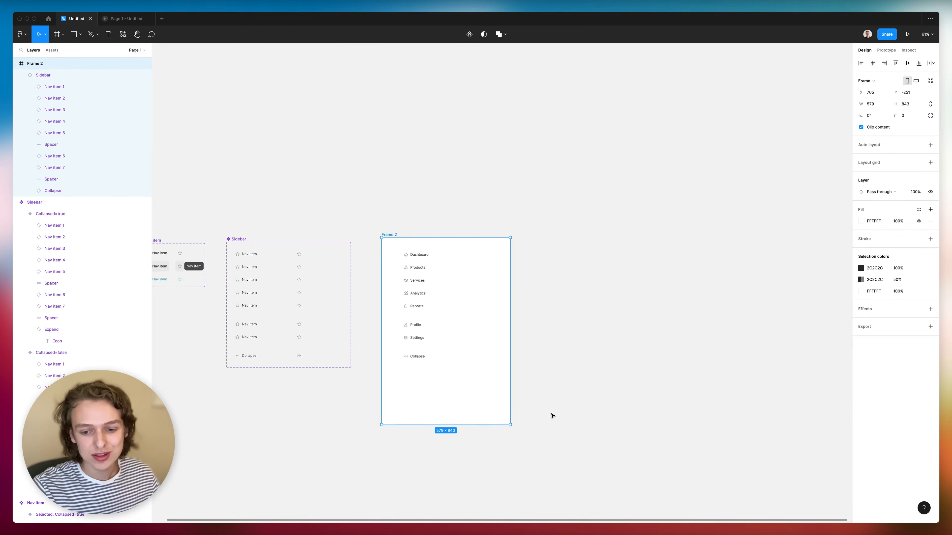
pyautogui.moveTo(500, 421); pyautogui.dragTo(635, 501)
# - Add a text heading reading Dashboard beside the sidebar inside the enlarged frame
pyautogui.scroll(5, 487, 308)
pyautogui.press('t')
pyautogui.click(454, 219)
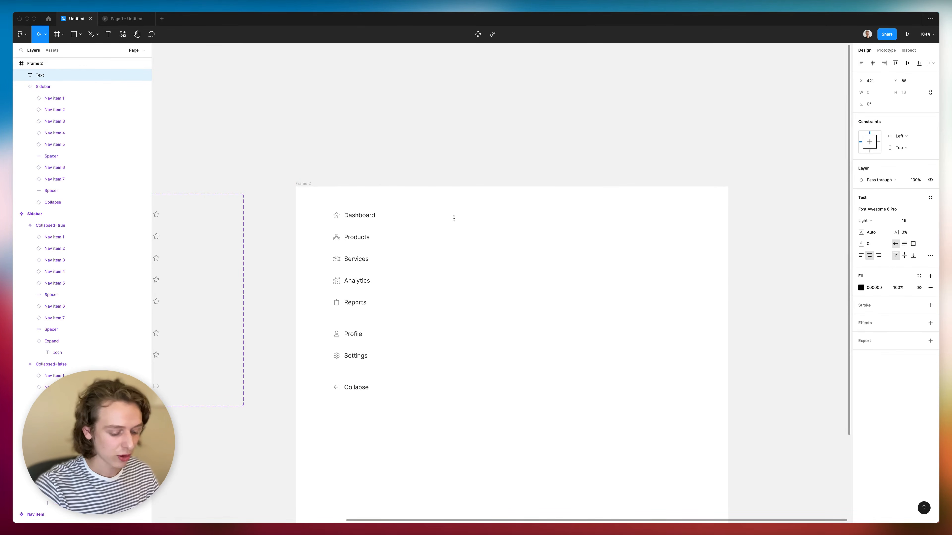
pyautogui.write('Dashboard')
pyautogui.press('Escape')
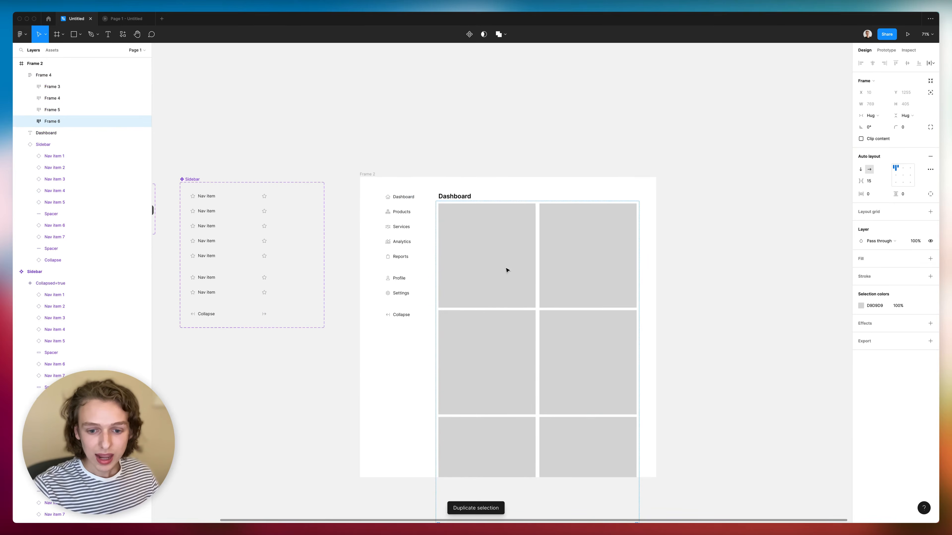
pyautogui.click(706, 317)
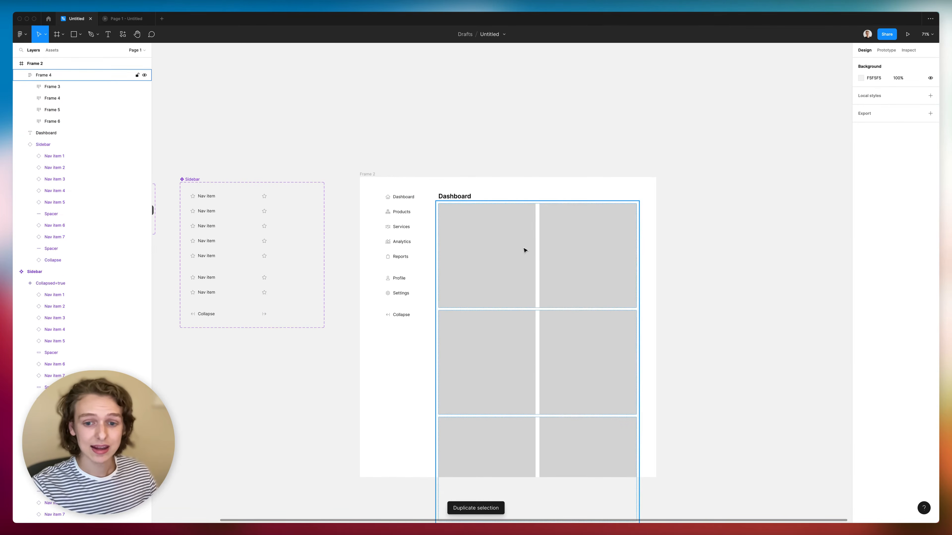
# - Wrap the Dashboard heading and the grid of gray rectangles in an auto layout frame named Body
pyautogui.scroll(3, 451, 199)
pyautogui.moveTo(451, 199); pyautogui.dragTo(449, 197)
pyautogui.scroll(-2, 450, 198)
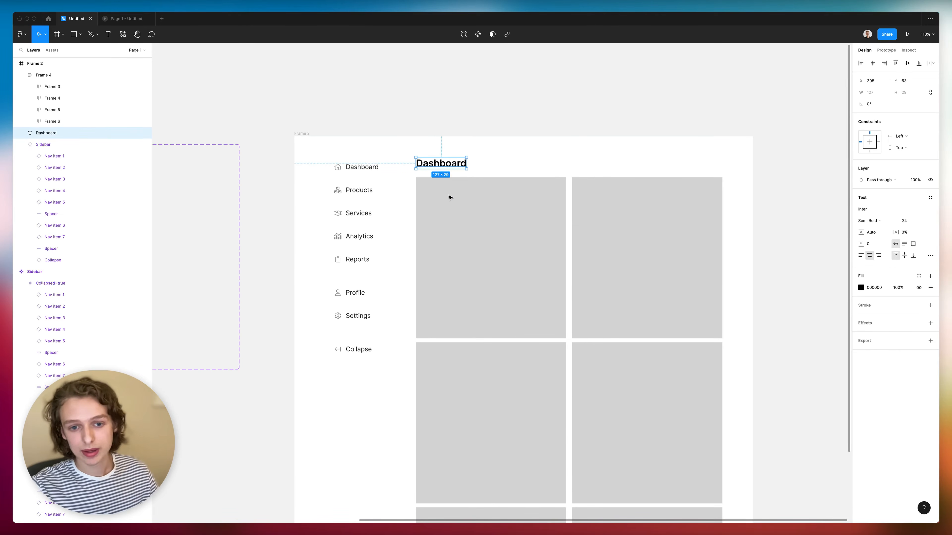
pyautogui.keyDown('shift'); pyautogui.click(499, 251); pyautogui.keyUp('shift')
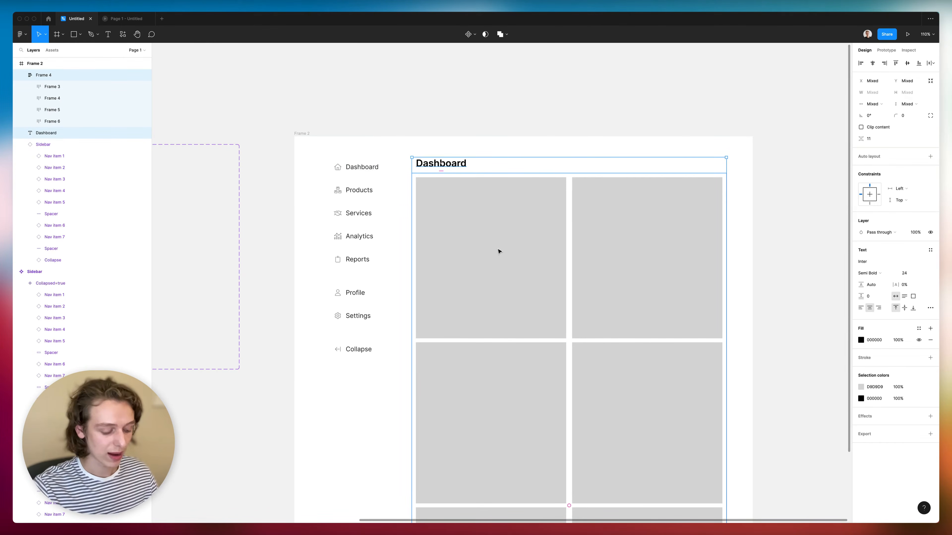
pyautogui.hotkey('shift', 'a')
pyautogui.press('super+r')
pyautogui.write('Body')
pyautogui.press('Return')
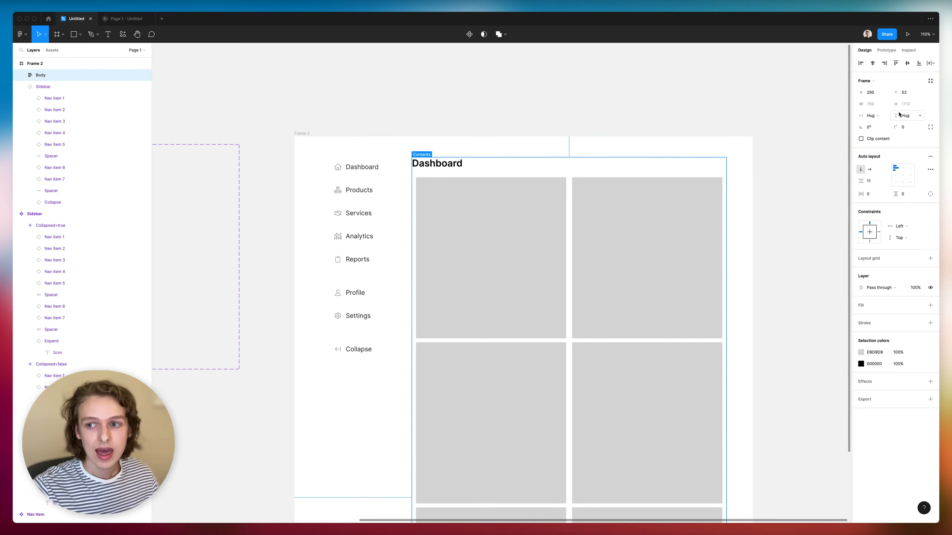
# - Set the horizontal resizing of the Dashboard heading and the grid frame inside Body to Fill
pyautogui.click(873, 113)
pyautogui.click(873, 115)
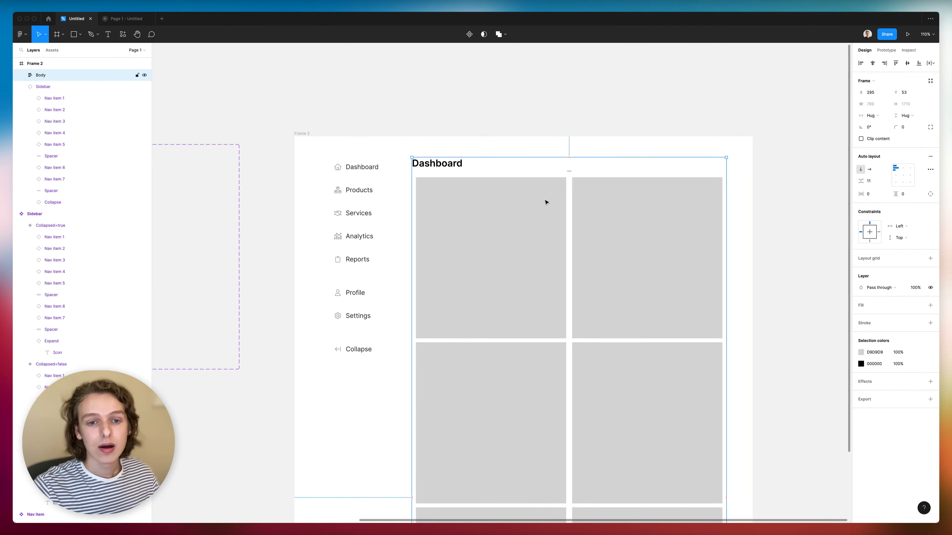
pyautogui.click(870, 116)
pyautogui.click(871, 110)
pyautogui.press('Return')
pyautogui.click(873, 106)
pyautogui.click(874, 110)
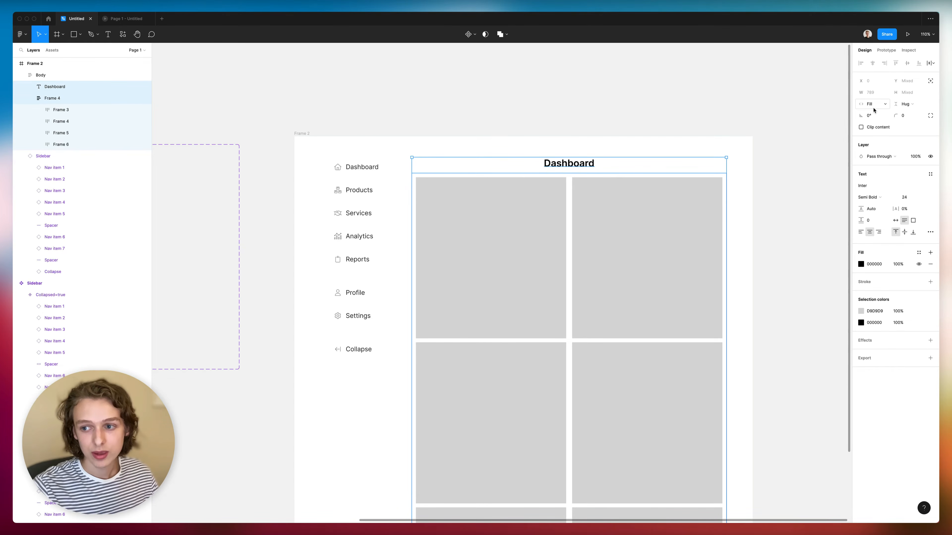
# - Set the horizontal resizing of all nested grid rectangles to Fill and fold the grid frame's layers
pyautogui.press('Return')
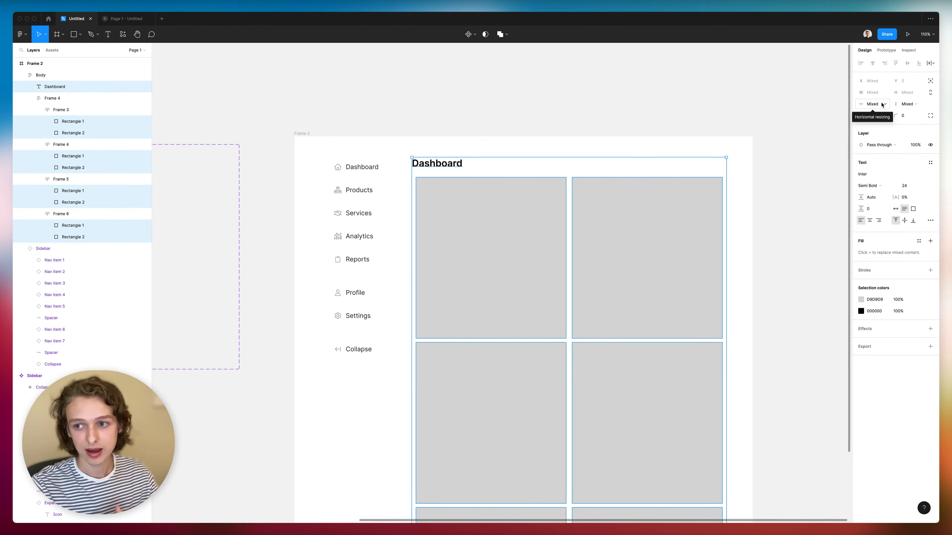
pyautogui.click(882, 105)
pyautogui.click(877, 135)
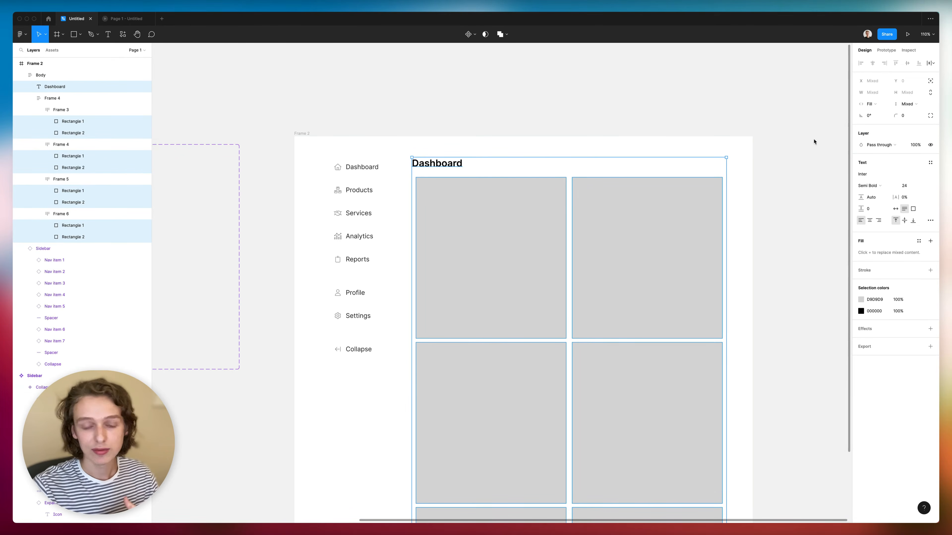
pyautogui.click(30, 98)
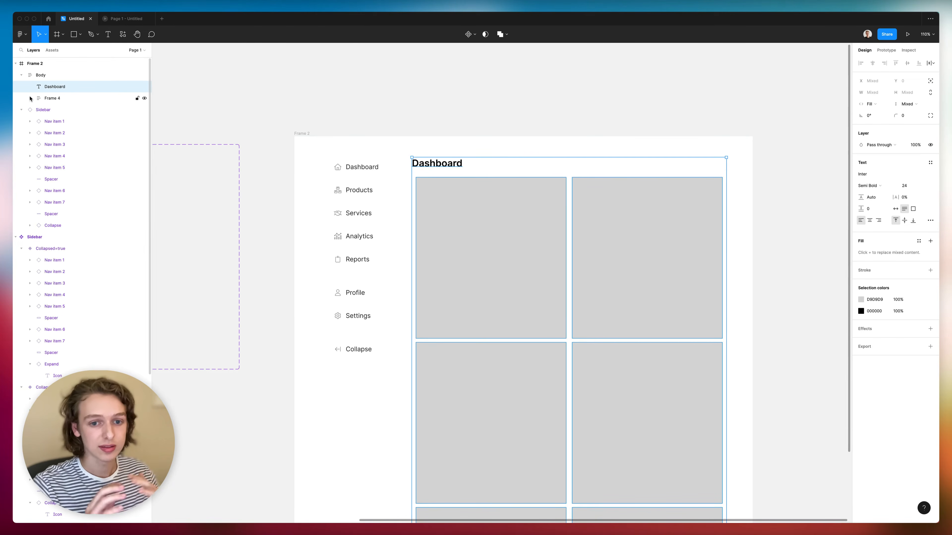
# - Try narrowing the Body frame from its outer edge to test how its contents resize
pyautogui.scroll(-2, 493, 166)
pyautogui.click(536, 139)
pyautogui.scroll(-4, 536, 140)
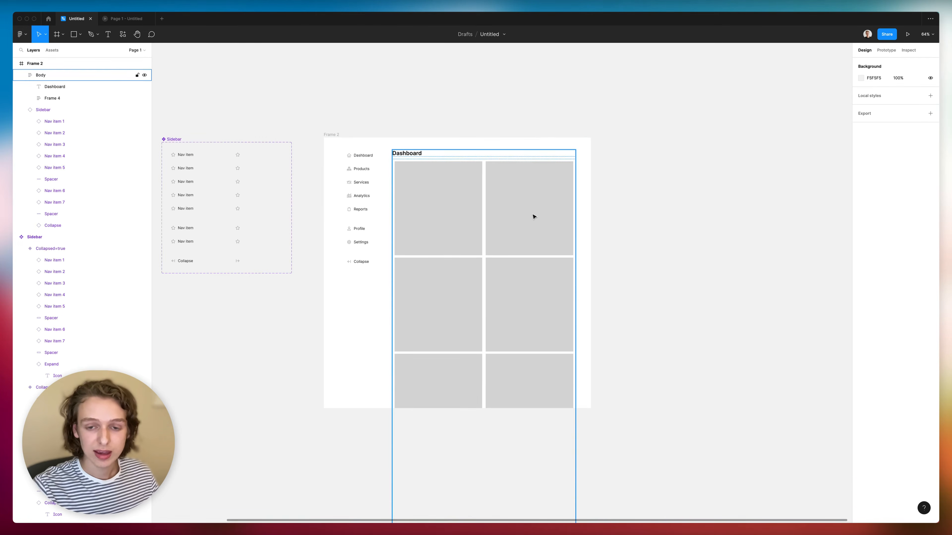
pyautogui.click(535, 211)
pyautogui.moveTo(575, 209); pyautogui.dragTo(416, 204)
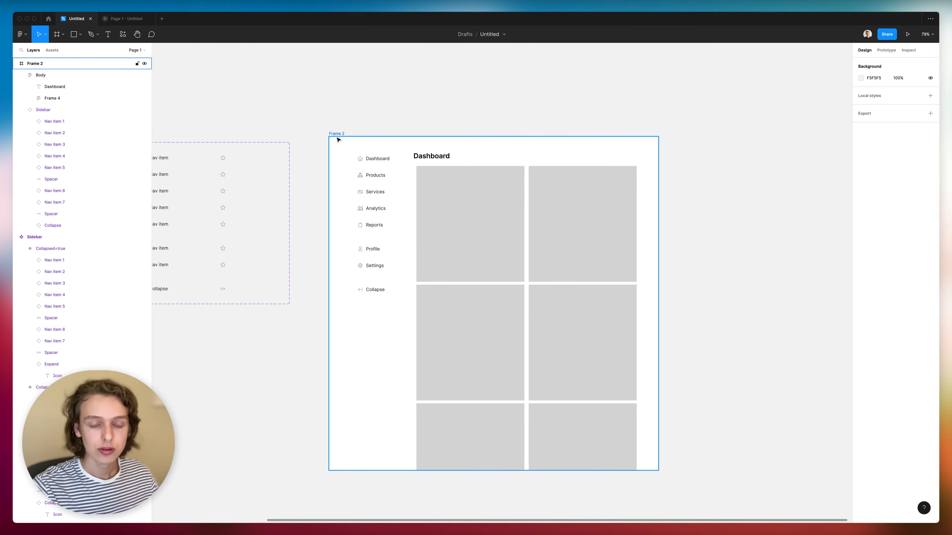
# - Apply auto layout to the page frame, Frame 2, and give it a fixed width of 1440
pyautogui.click(336, 133)
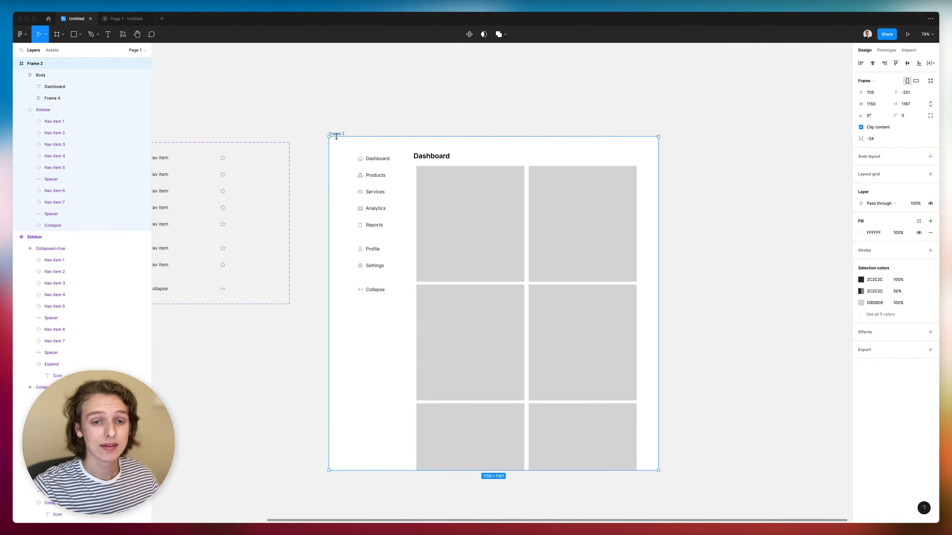
pyautogui.click(930, 156)
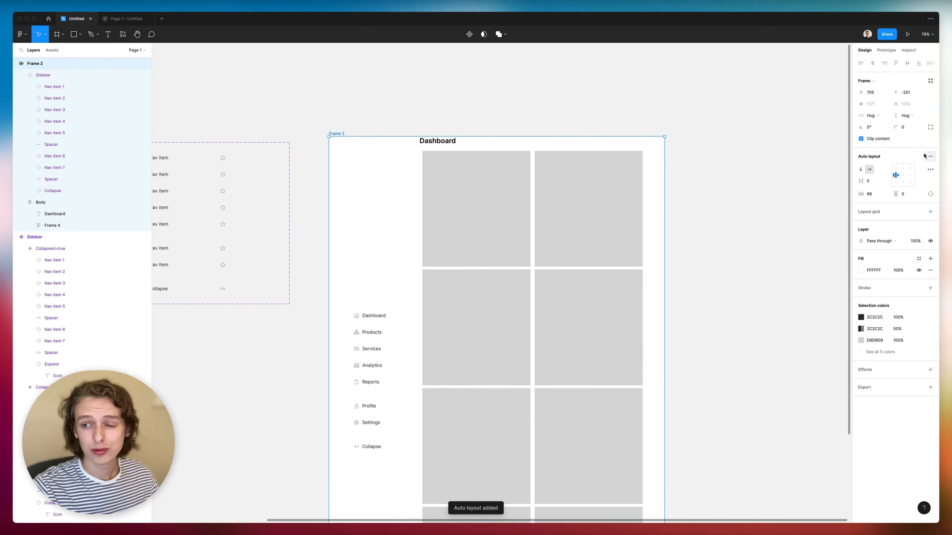
pyautogui.click(877, 119)
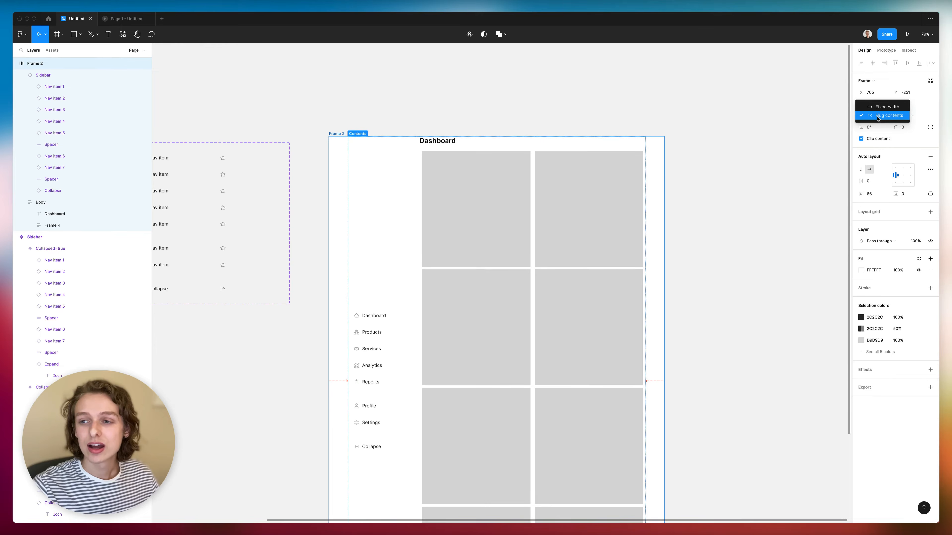
pyautogui.click(884, 111)
pyautogui.click(870, 106)
pyautogui.write('1440')
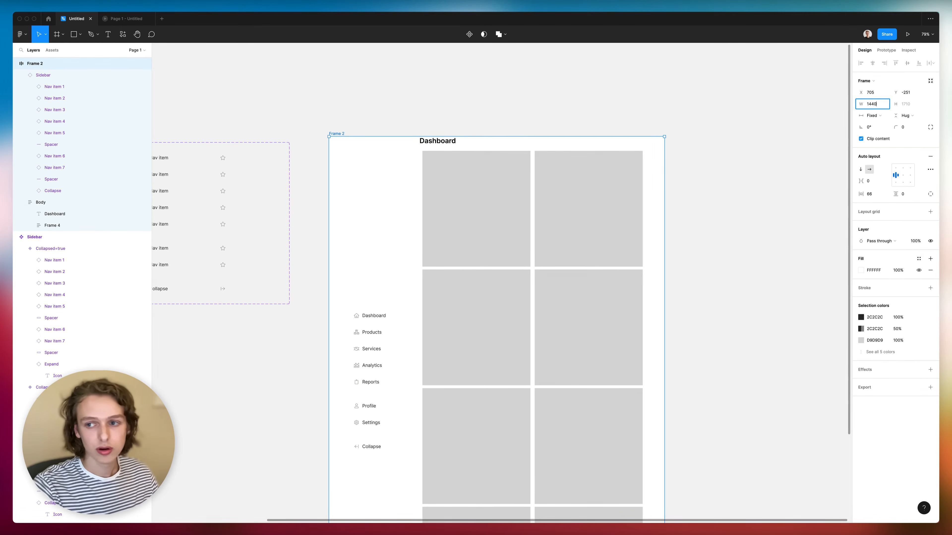
pyautogui.press('Return')
# - Give Frame 2 a fixed height of 1080
pyautogui.click(906, 115)
pyautogui.click(899, 105)
pyautogui.click(915, 105)
pyautogui.write('1080')
pyautogui.press('Return')
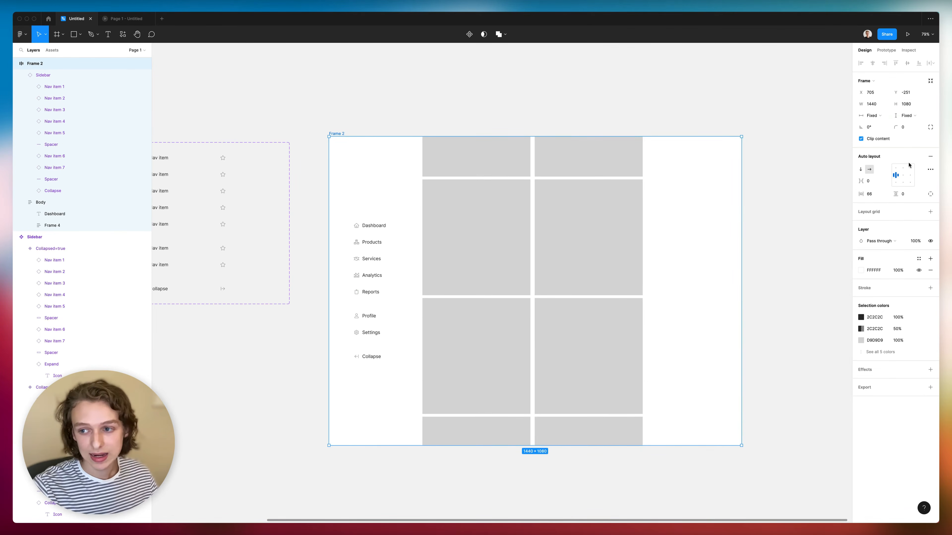
# - Align Frame 2's contents to the top left and set its horizontal padding to 32
pyautogui.click(896, 167)
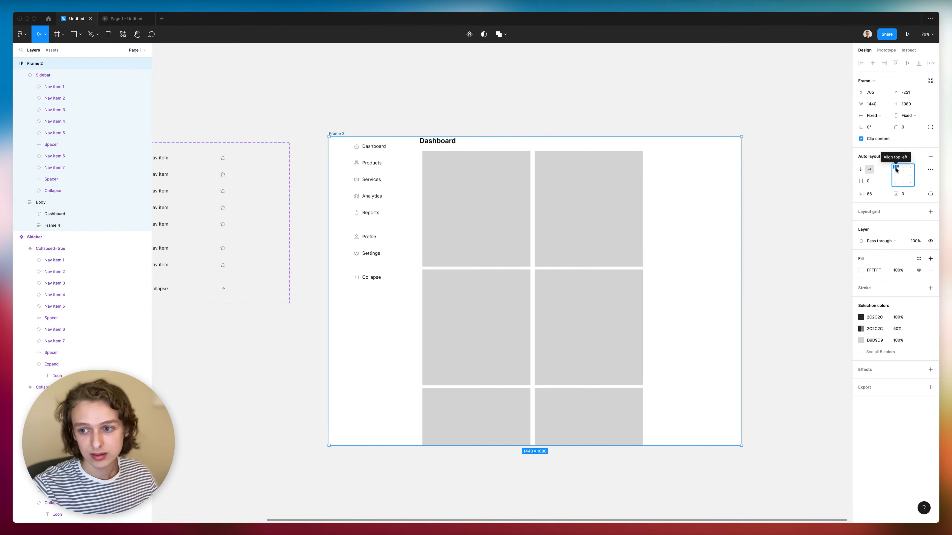
pyautogui.click(881, 194)
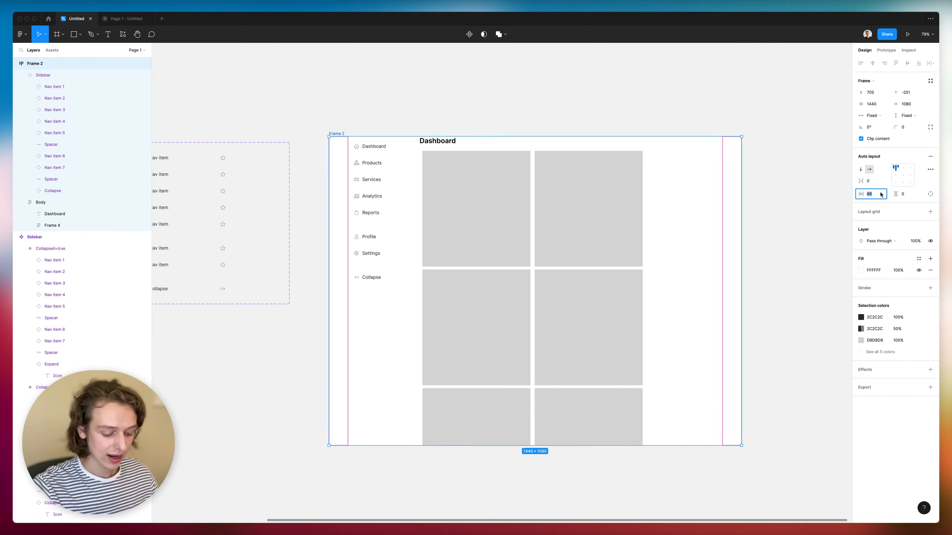
pyautogui.write('32')
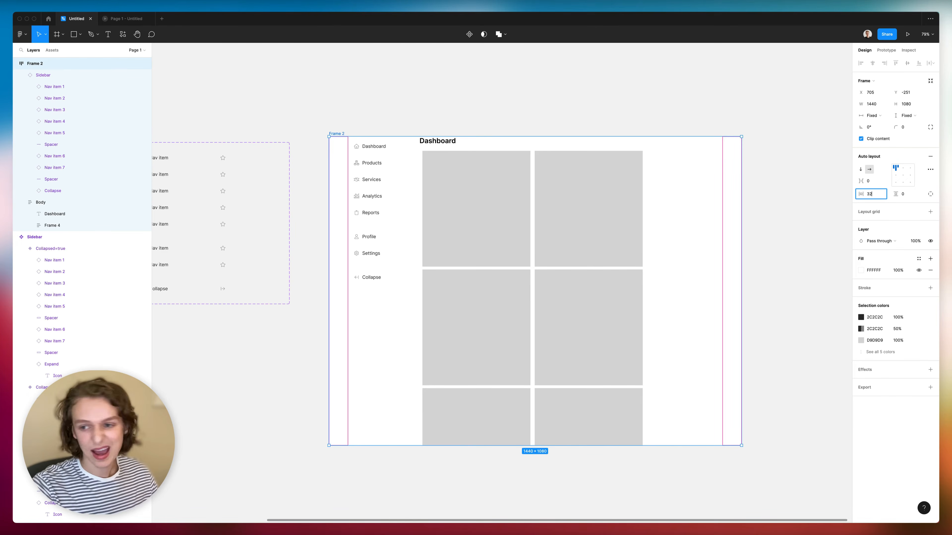
pyautogui.press('Return')
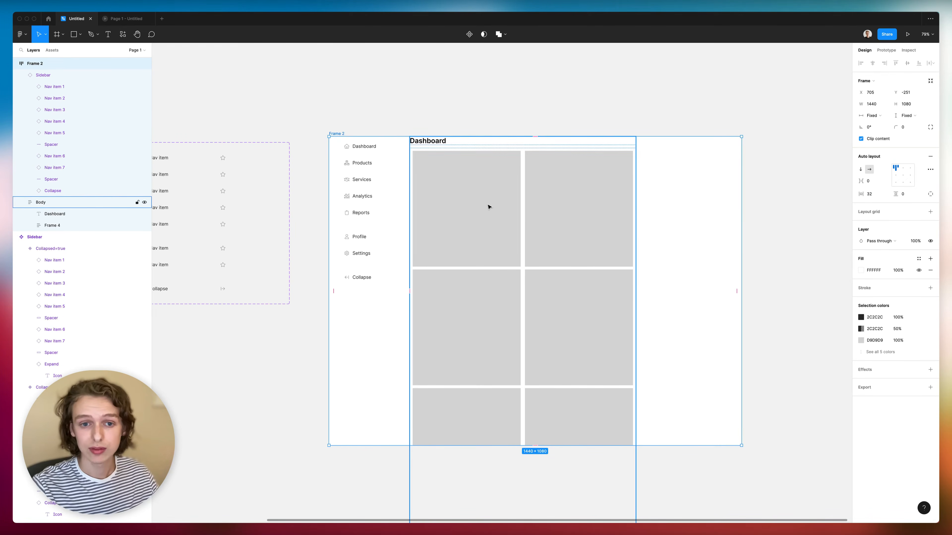
# - Set only the top padding of Frame 2 to 32 using individual padding values
pyautogui.hscroll(-3, 488, 206)
pyautogui.click(930, 194)
pyautogui.click(918, 197)
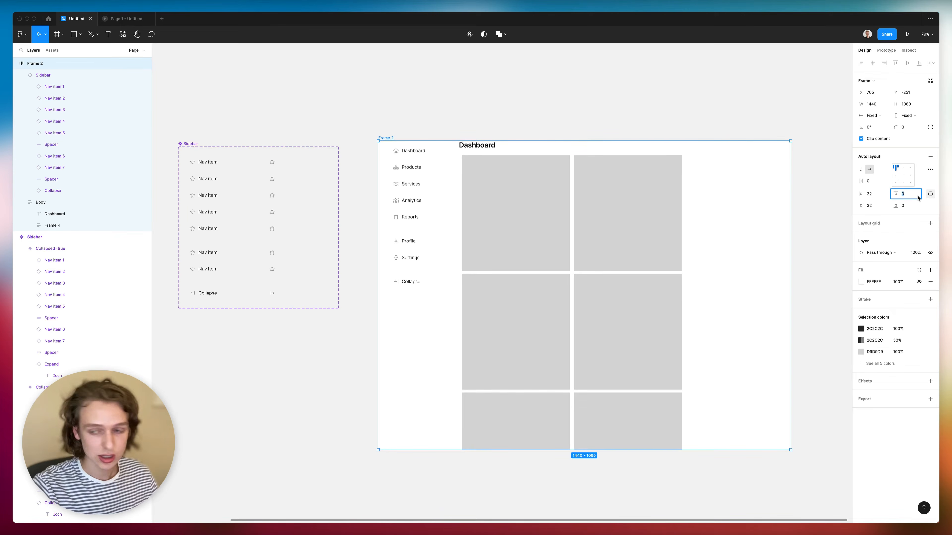
pyautogui.write('32')
pyautogui.press('Return')
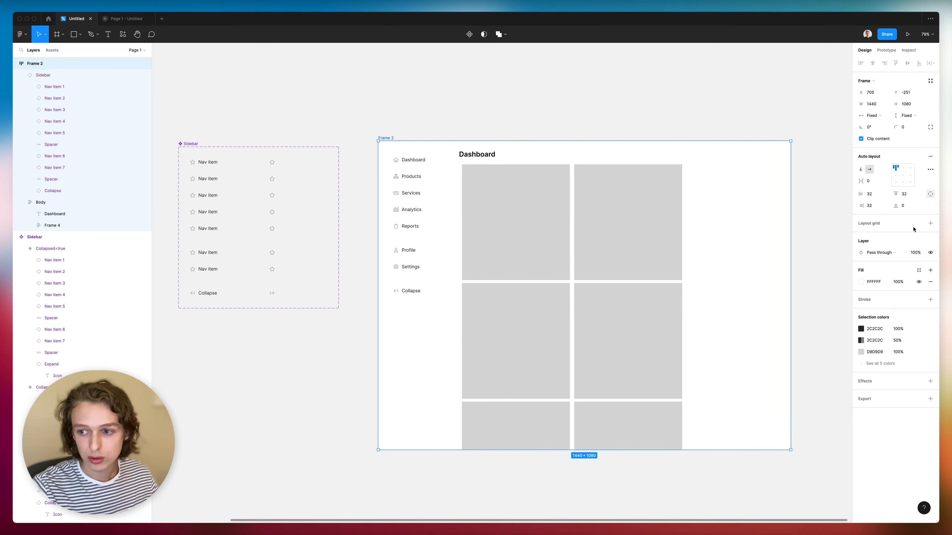
pyautogui.click(930, 193)
pyautogui.hscroll(1, 595, 302)
pyautogui.scroll(-1, 595, 302)
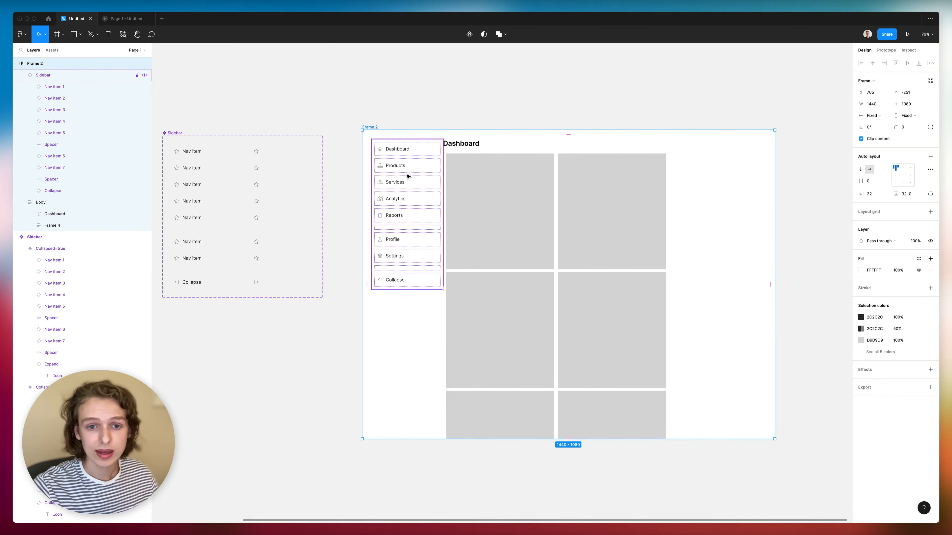
# - Set the horizontal resizing of the Body frame inside Frame 2 to Fill container
pyautogui.click(492, 177)
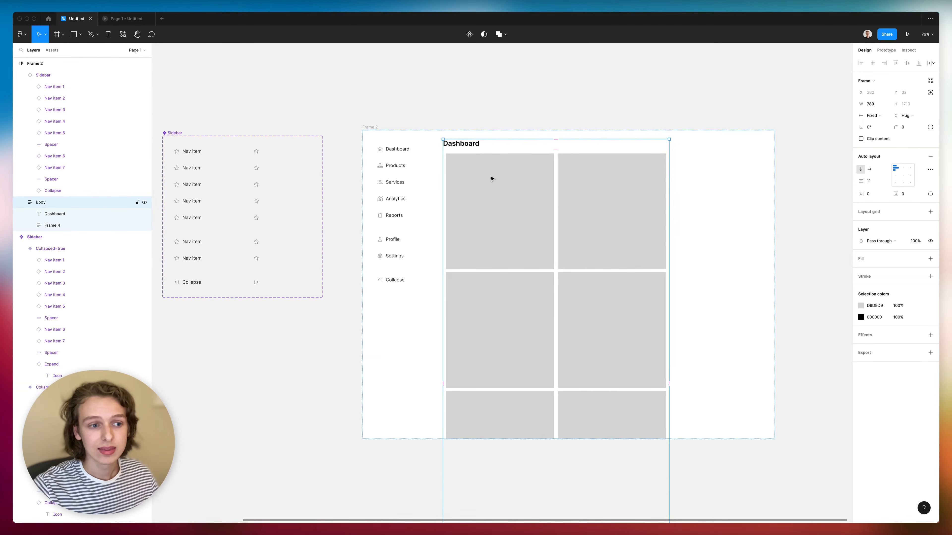
pyautogui.click(873, 116)
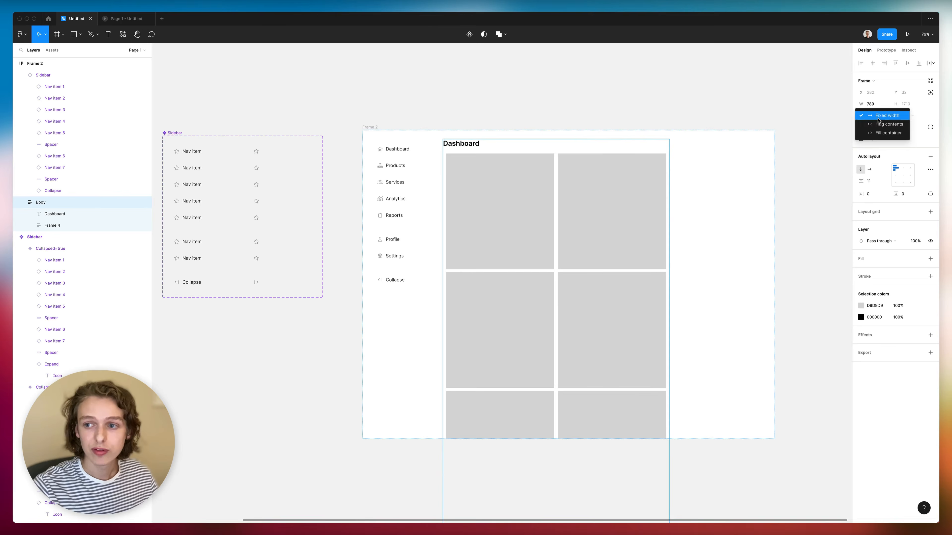
pyautogui.click(879, 131)
pyautogui.click(408, 127)
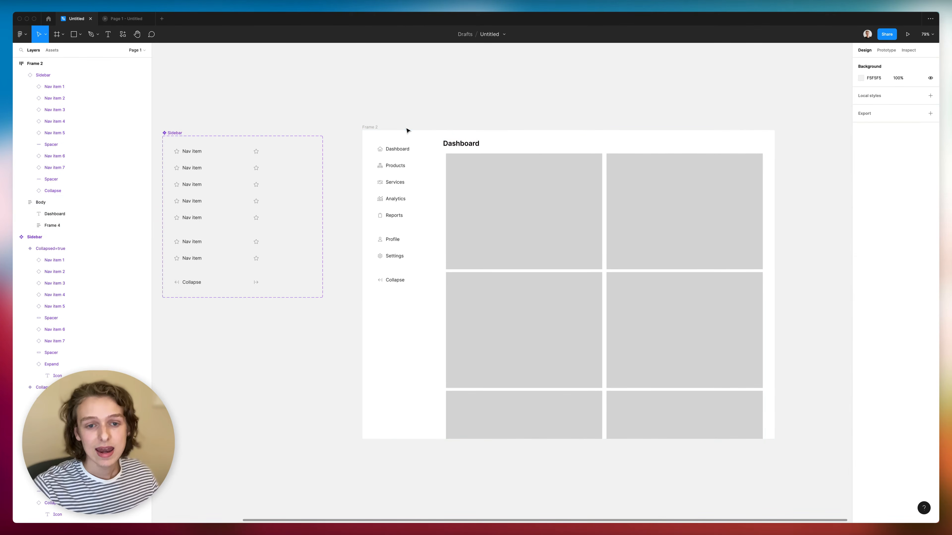
# - Switch the Sidebar instance's Collapsed property on and off again to test how Body adapts
pyautogui.click(405, 165)
pyautogui.scroll(3, 405, 166)
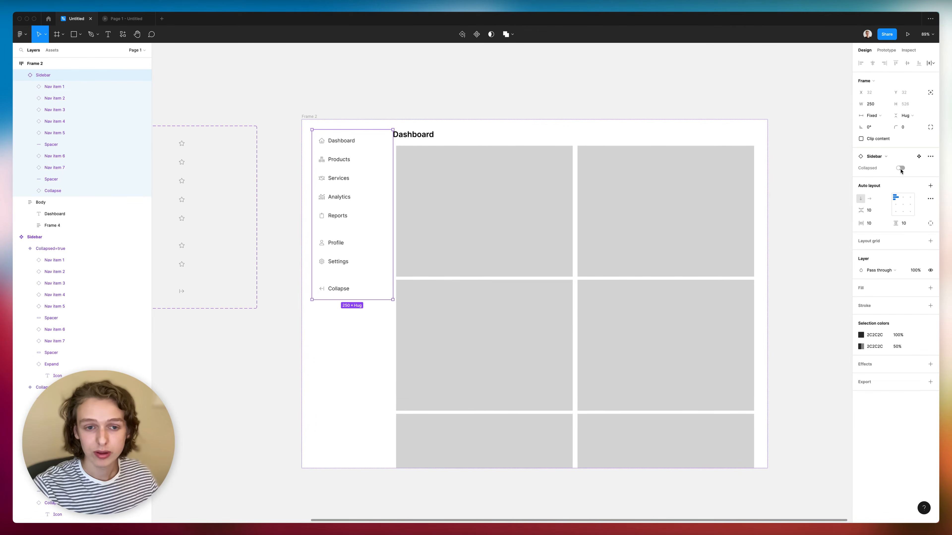
pyautogui.click(900, 168)
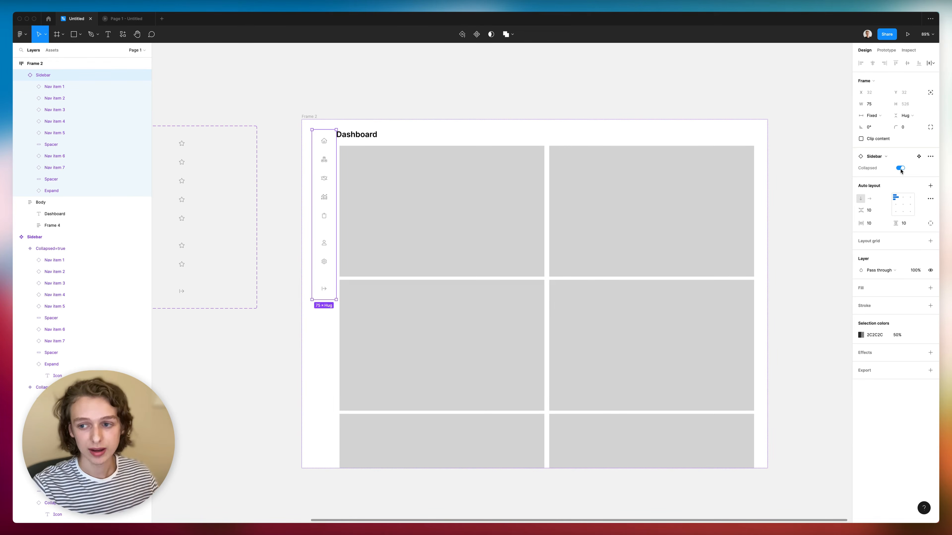
pyautogui.click(900, 169)
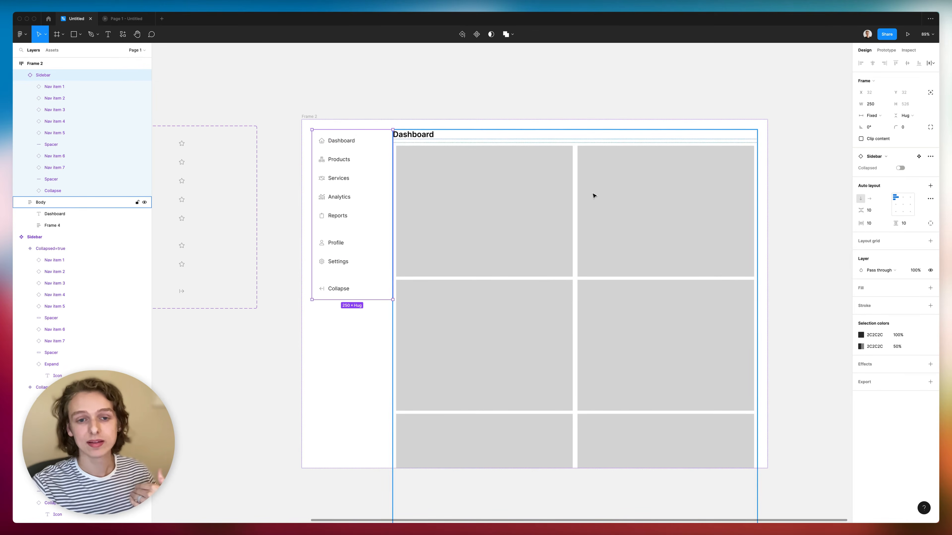
# - Hide and show the Sidebar instance in Frame 2 to test how Body reacts
pyautogui.click(495, 202)
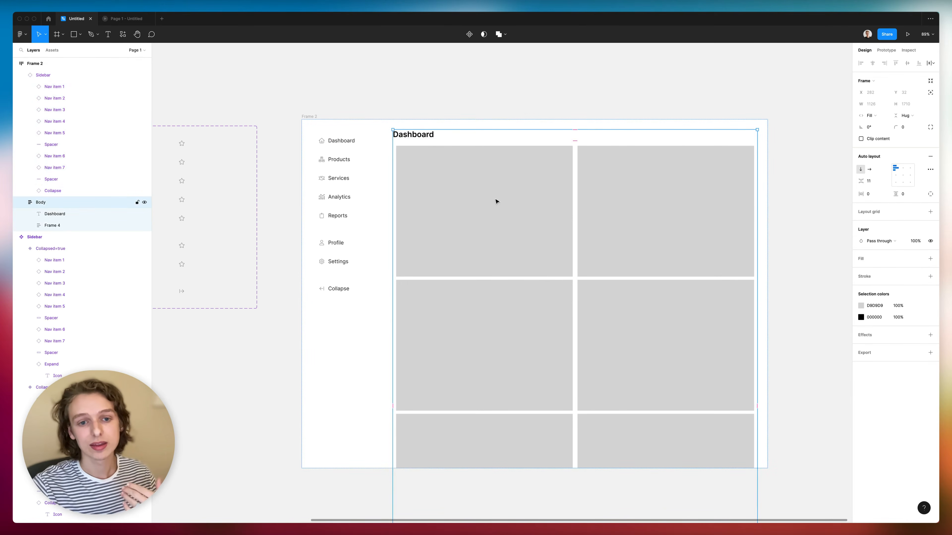
pyautogui.click(329, 208)
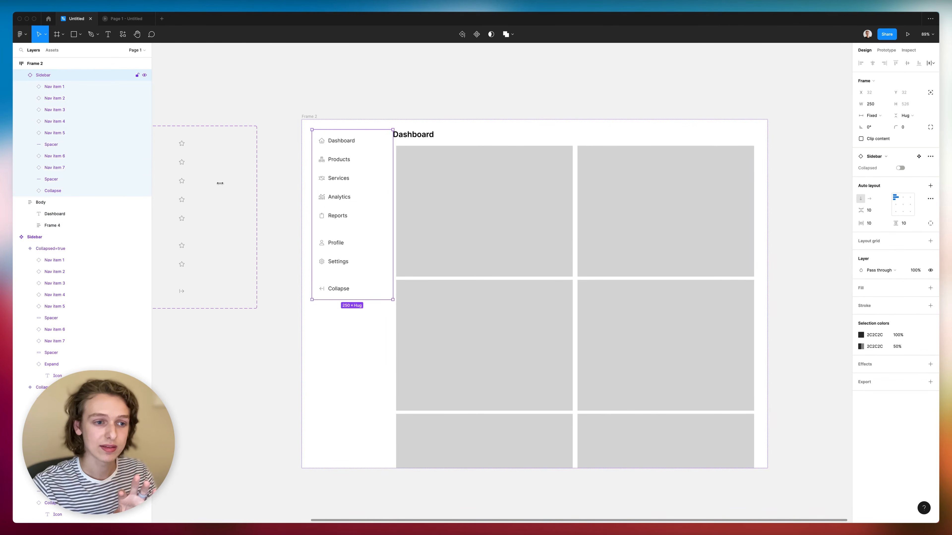
pyautogui.click(145, 76)
pyautogui.click(144, 75)
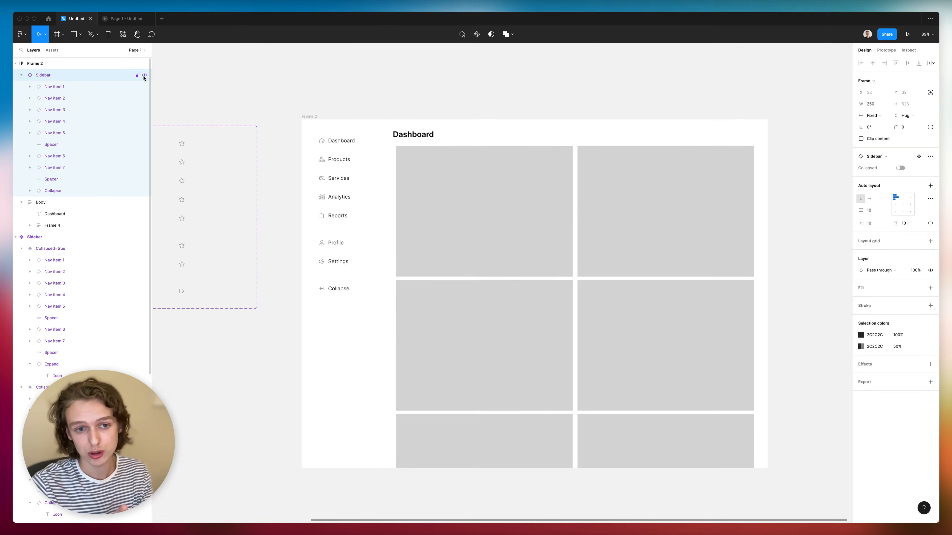
pyautogui.hscroll(-3, 487, 218)
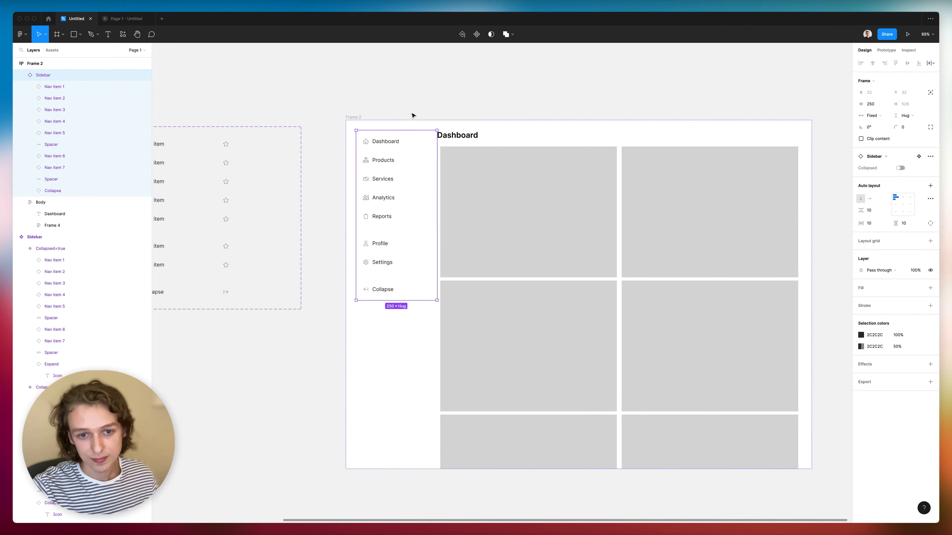
# - Set the auto layout spacing between the Sidebar and Body in Frame 2 to 32
pyautogui.click(353, 117)
pyautogui.click(870, 181)
pyautogui.write('16')
pyautogui.press('Return')
pyautogui.write('32')
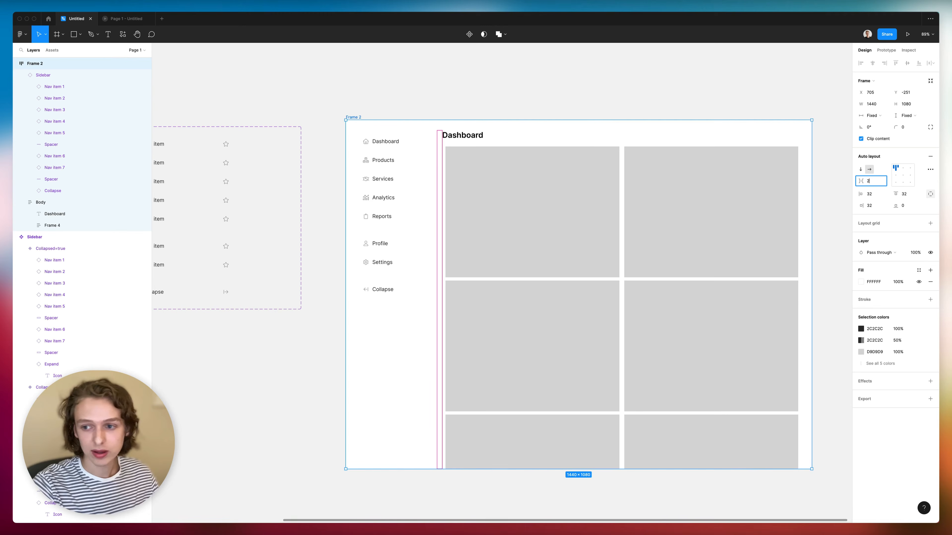
pyautogui.press('Return')
pyautogui.hscroll(-3, 577, 113)
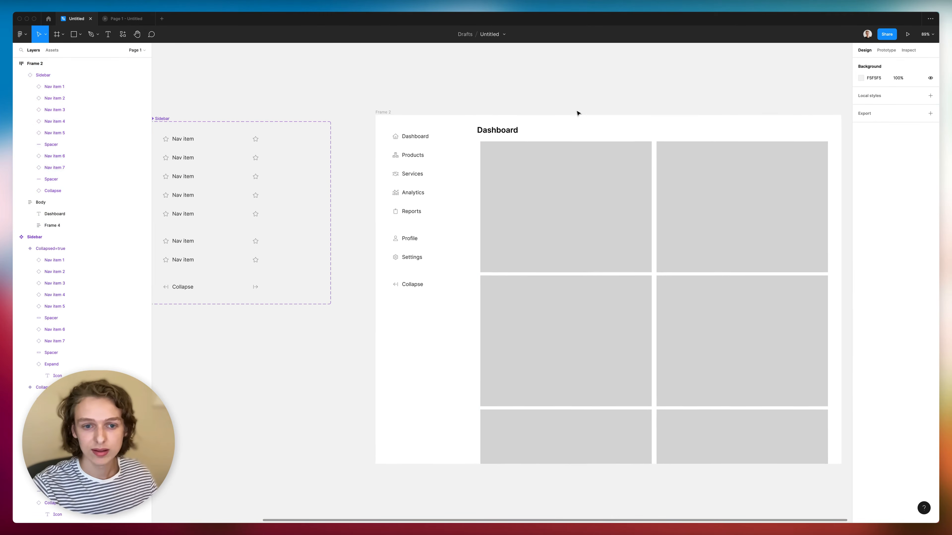
# - Set the vertical resizing of the Sidebar instance in Frame 2 to Fill container
pyautogui.click(446, 242)
pyautogui.scroll(-1, 419, 263)
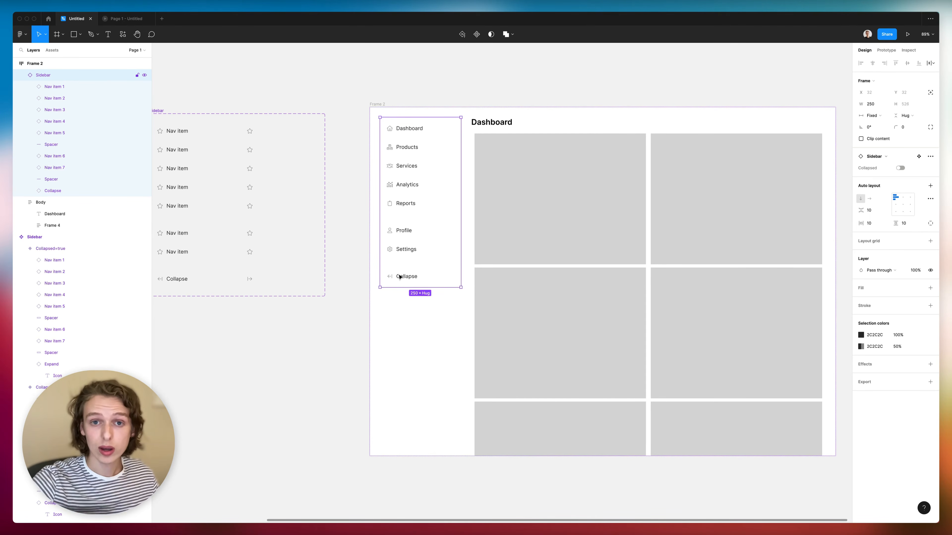
pyautogui.click(905, 115)
pyautogui.click(915, 123)
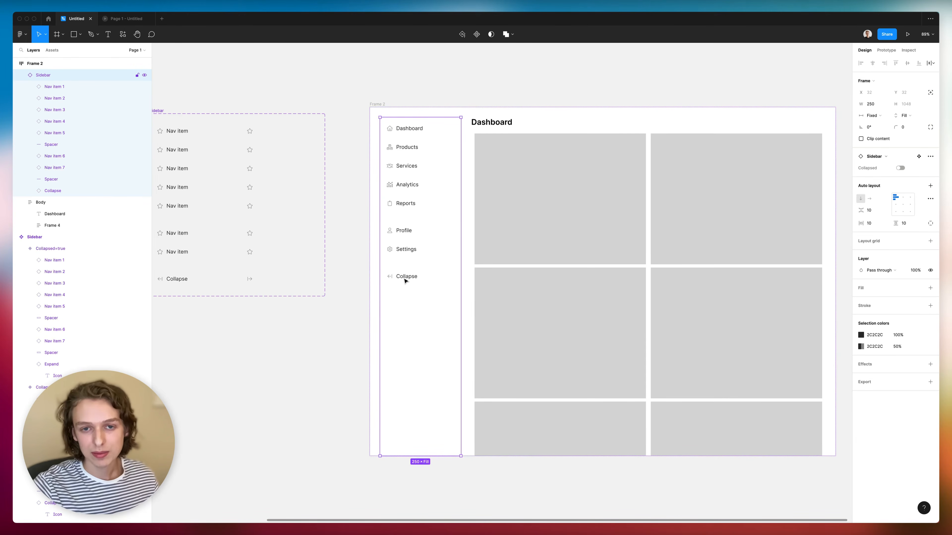
# - Set the vertical resizing of the Spacer above the Collapse and Expand items to Fill container in both variants of the Sidebar component
pyautogui.hscroll(-5, 405, 280)
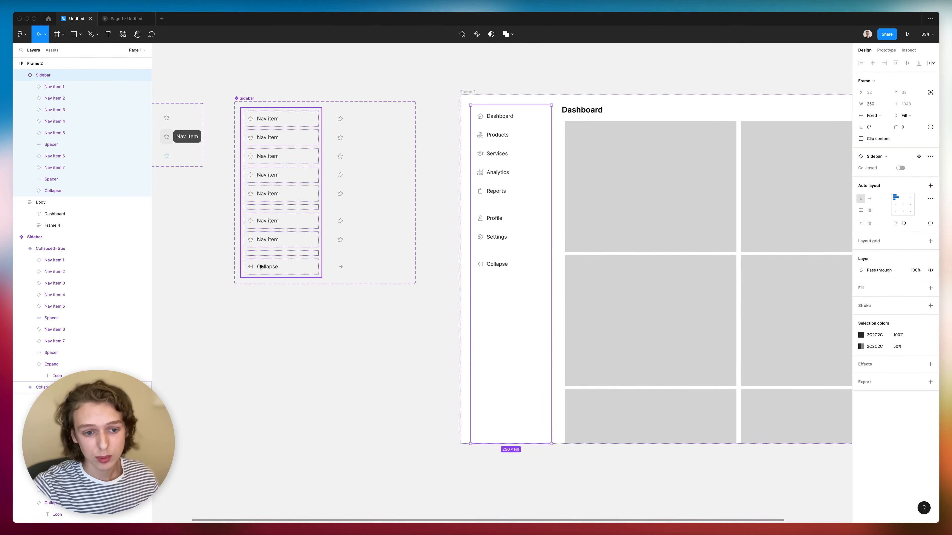
pyautogui.click(254, 255)
pyautogui.click(267, 257)
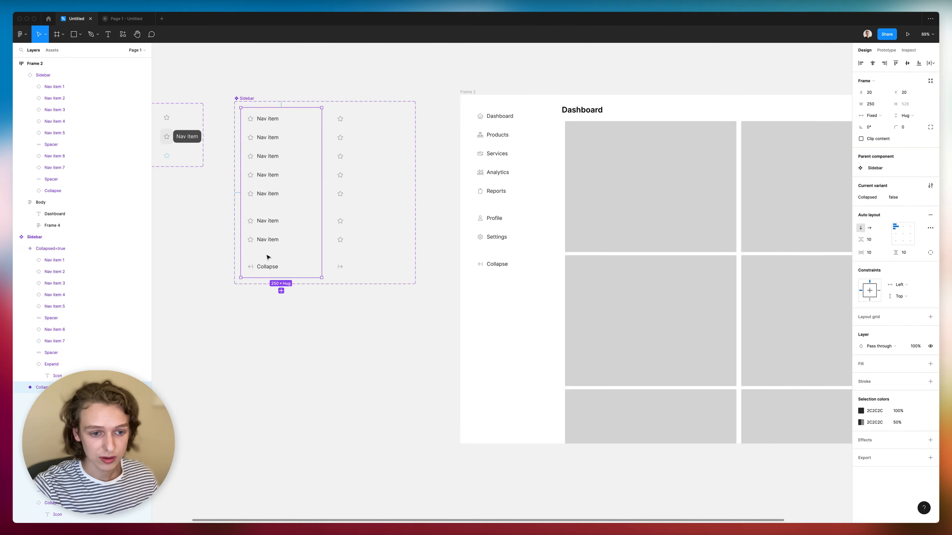
pyautogui.click(303, 253)
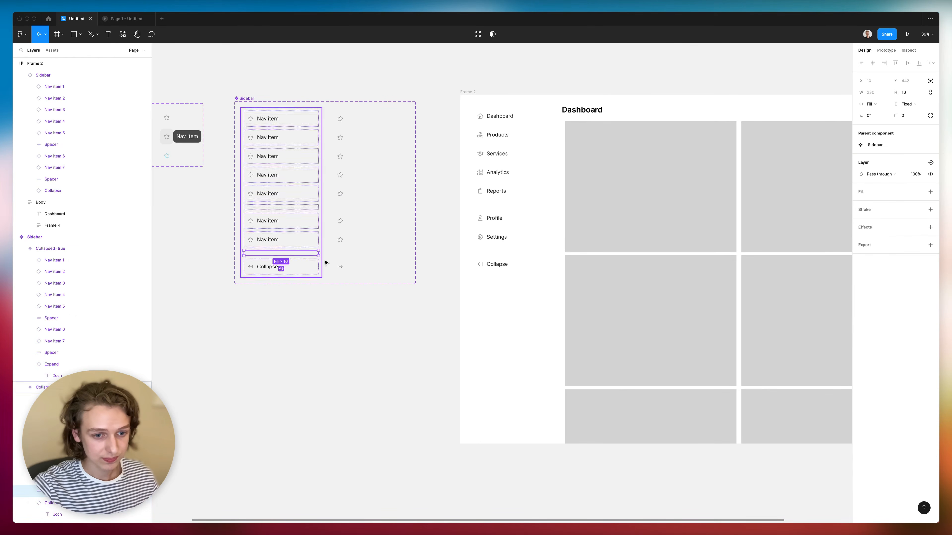
pyautogui.click(283, 269)
pyautogui.click(907, 104)
pyautogui.click(902, 112)
pyautogui.hscroll(5, 589, 292)
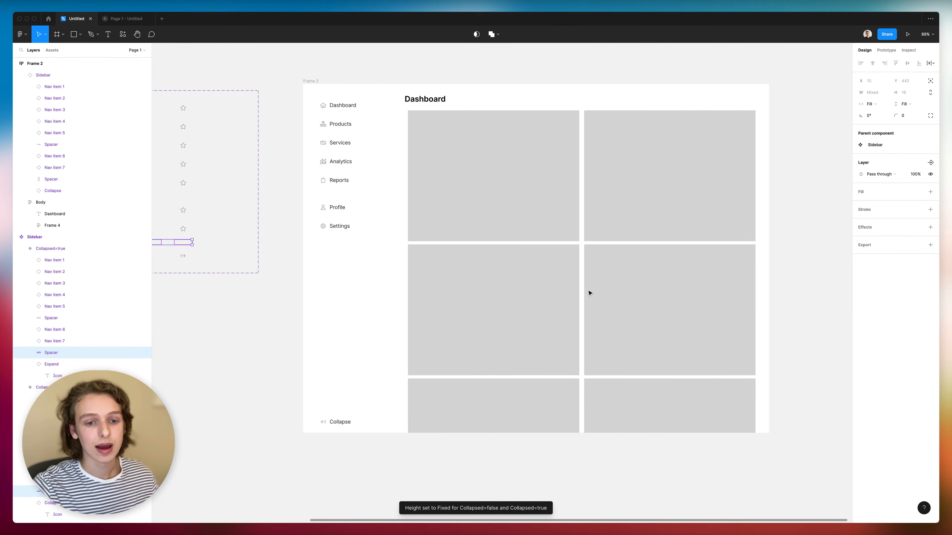
pyautogui.hscroll(-2, 580, 295)
pyautogui.click(392, 427)
pyautogui.click(345, 443)
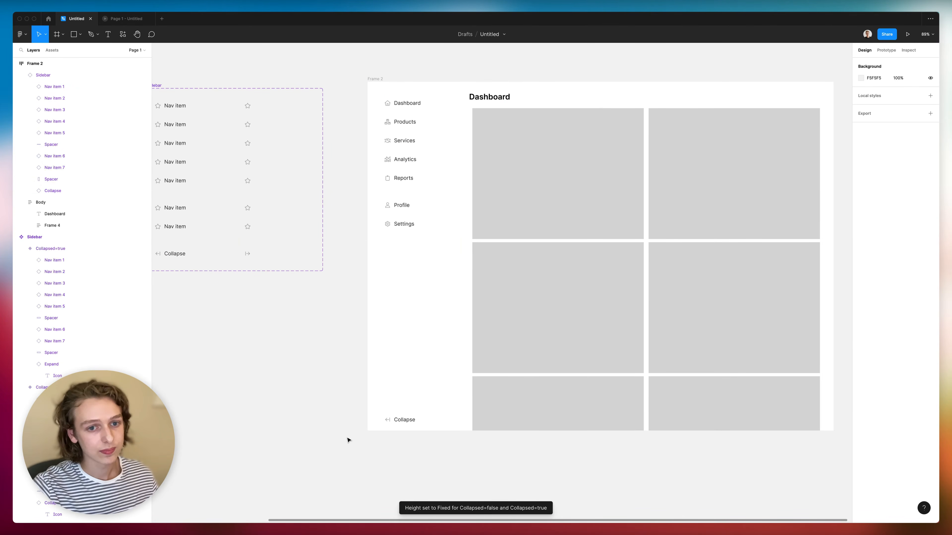
# - Present Frame 2 as a prototype and test collapsing and expanding the sidebar
pyautogui.click(382, 82)
pyautogui.hscroll(2, 378, 78)
pyautogui.click(907, 35)
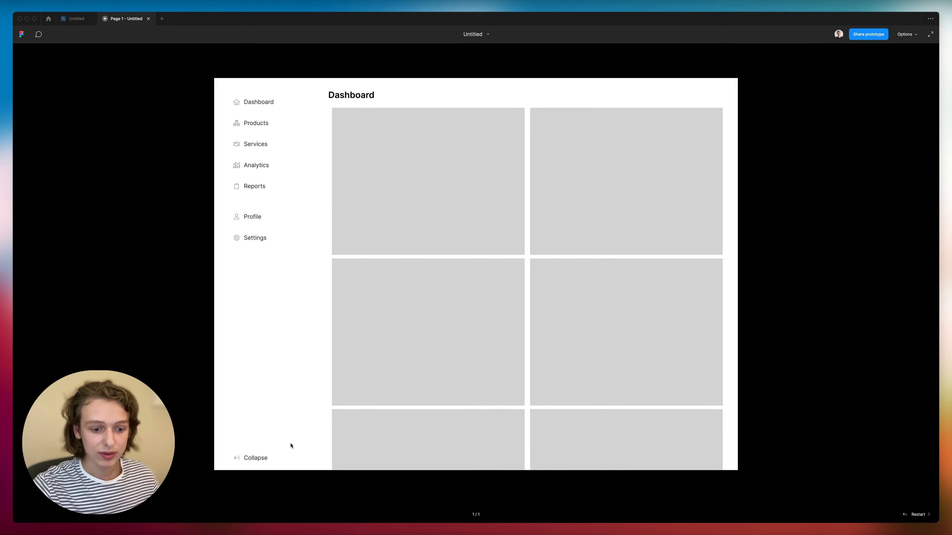
pyautogui.click(249, 458)
pyautogui.click(233, 466)
pyautogui.click(233, 465)
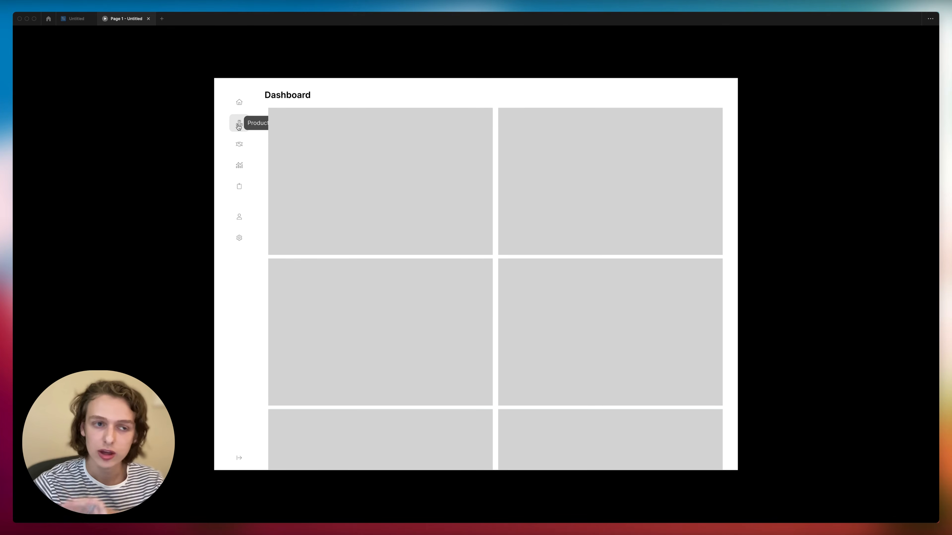
# - Set the auto layout canvas stacking of Frame 2 to First on top in the design file and reopen the prototype
pyautogui.click(75, 20)
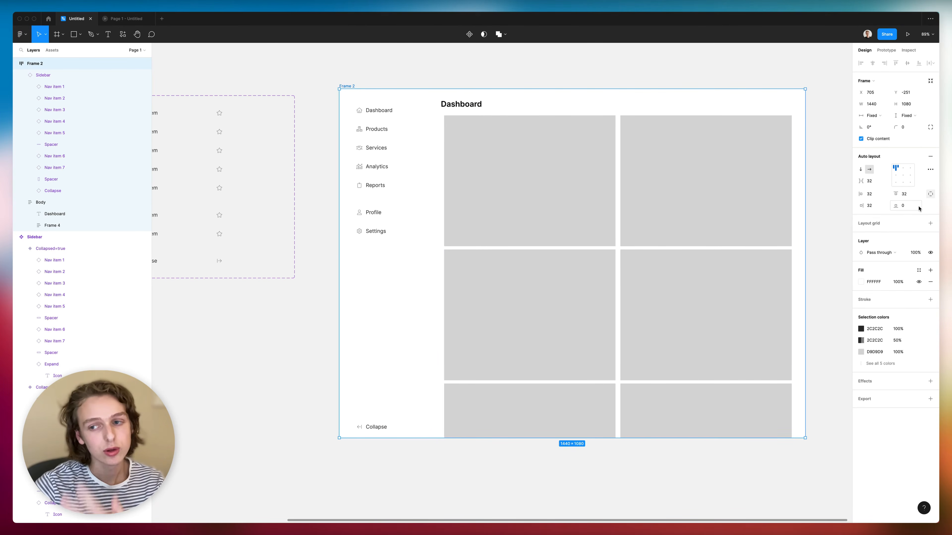
pyautogui.click(930, 170)
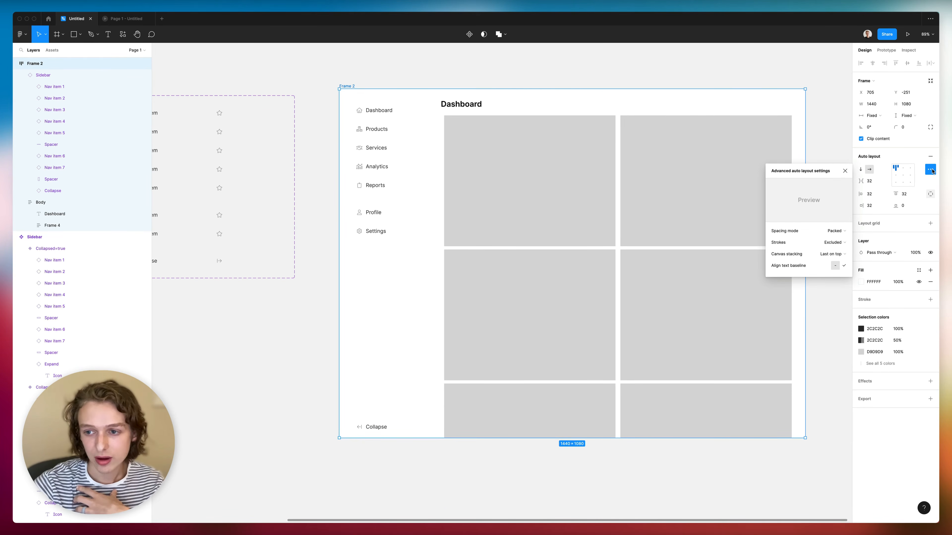
pyautogui.click(837, 253)
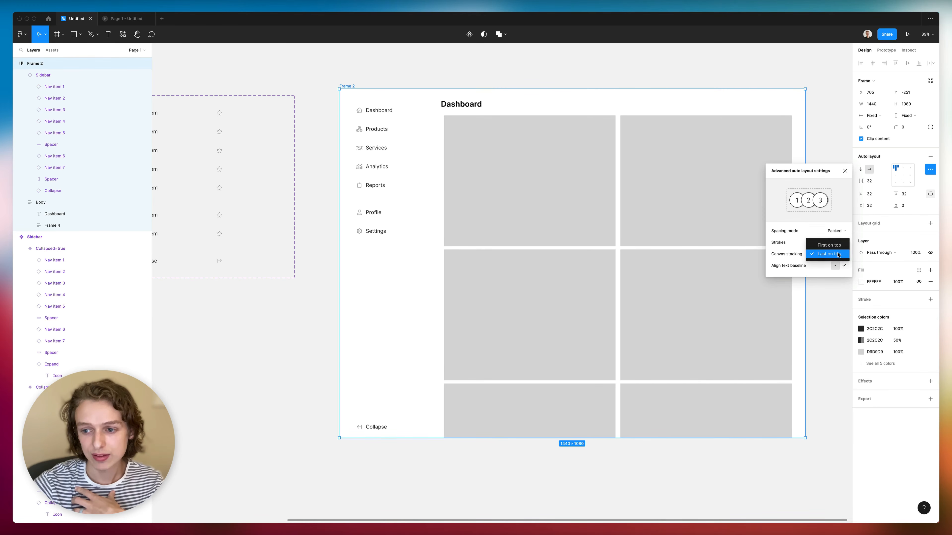
pyautogui.click(837, 246)
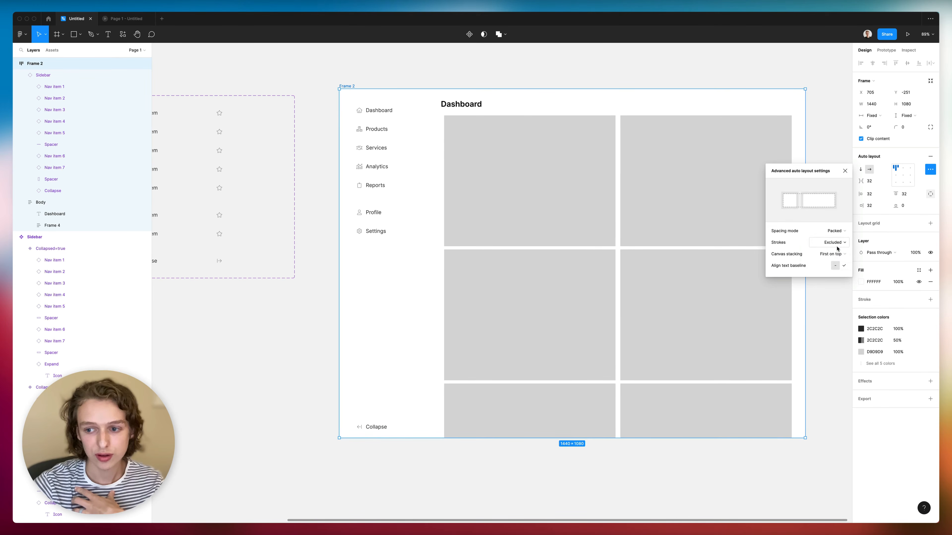
pyautogui.click(845, 170)
pyautogui.click(21, 75)
pyautogui.click(21, 76)
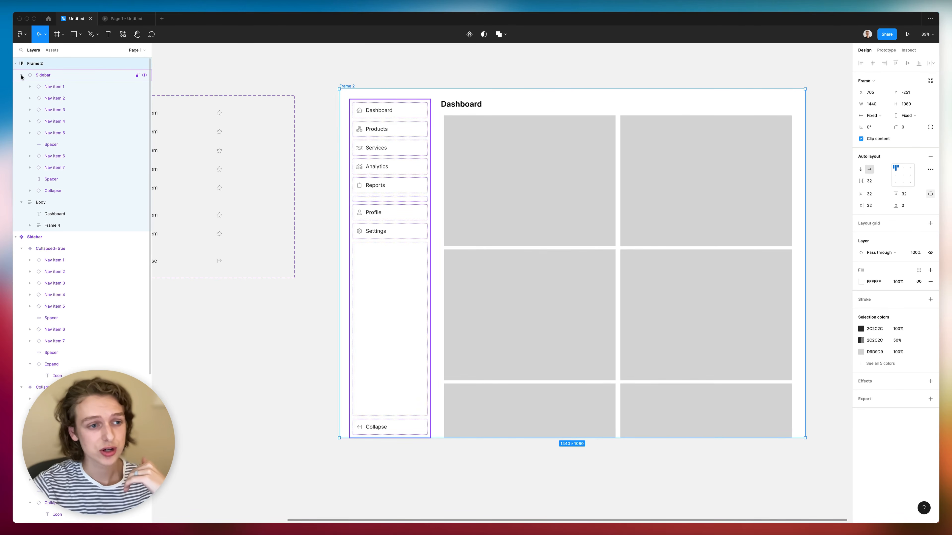
pyautogui.click(117, 19)
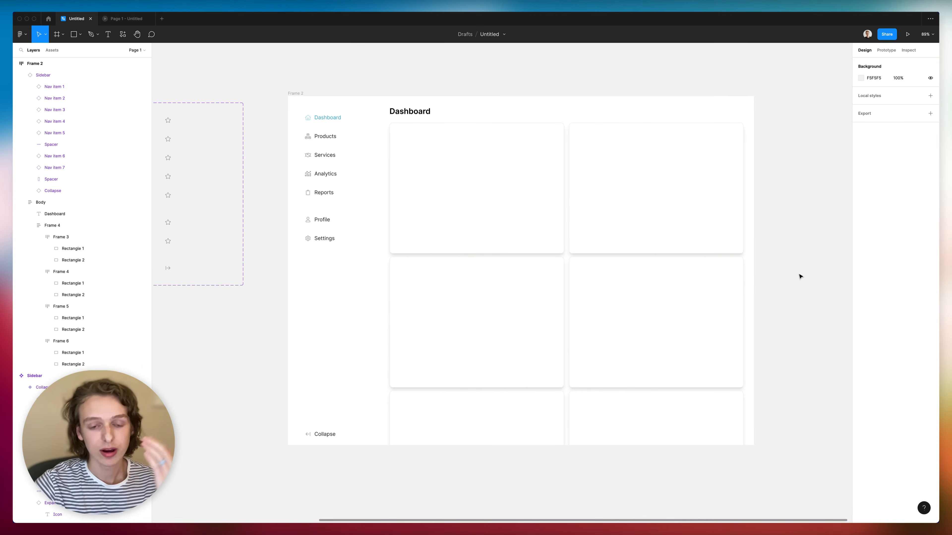
# - Set the vertical resizing of the Body frame in Frame 2 to Fill container
pyautogui.click(639, 366)
pyautogui.scroll(-3, 640, 365)
pyautogui.scroll(-3, 640, 366)
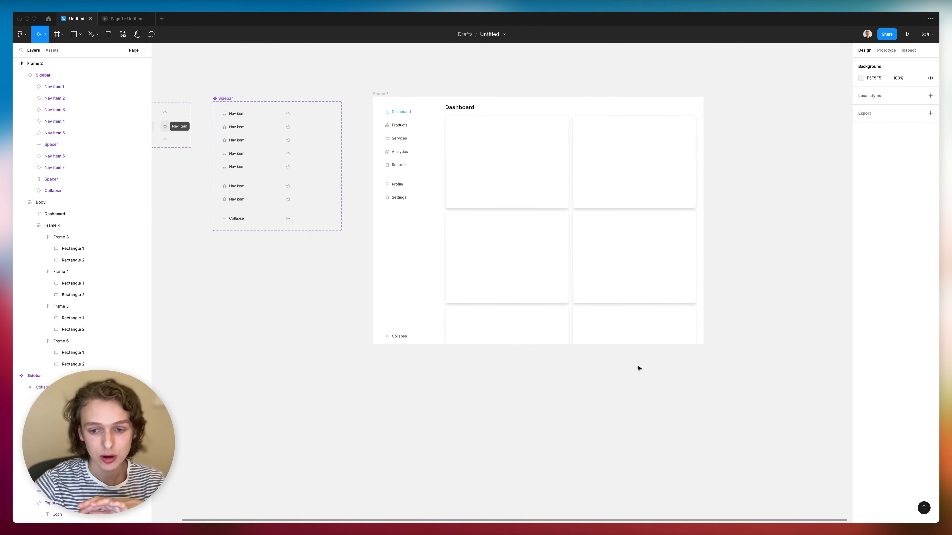
pyautogui.click(596, 305)
pyautogui.scroll(-2, 596, 305)
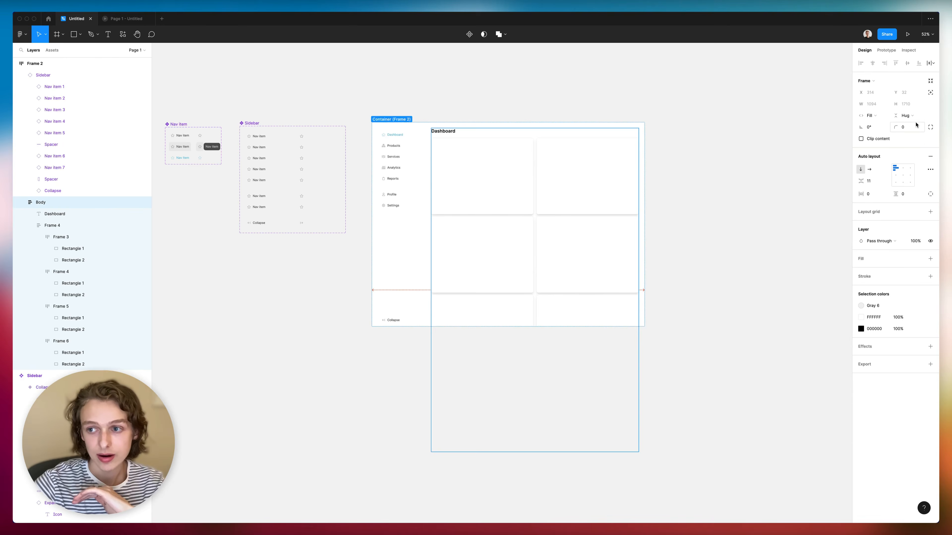
pyautogui.click(909, 116)
pyautogui.click(903, 125)
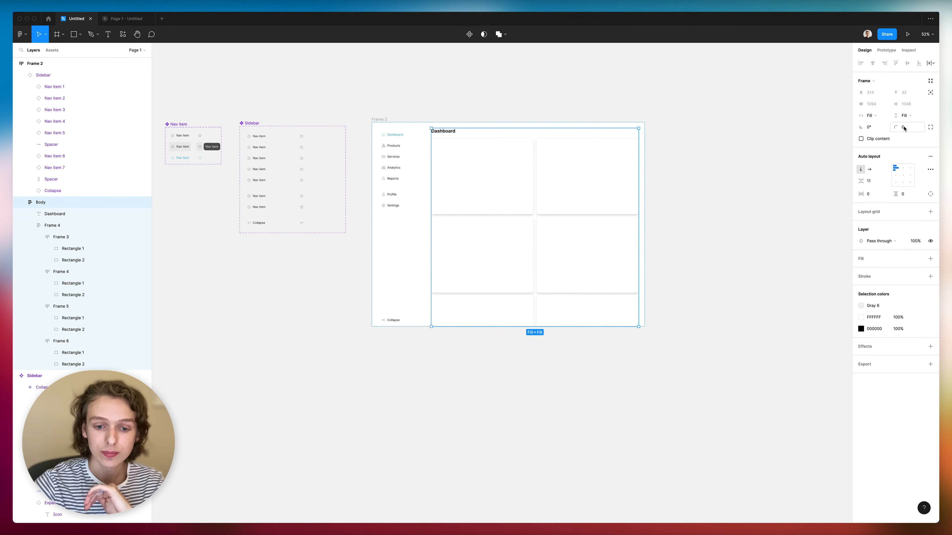
# - Set the prototype overflow scrolling of the Body frame to Vertical
pyautogui.scroll(5, 534, 318)
pyautogui.hscroll(1, 534, 317)
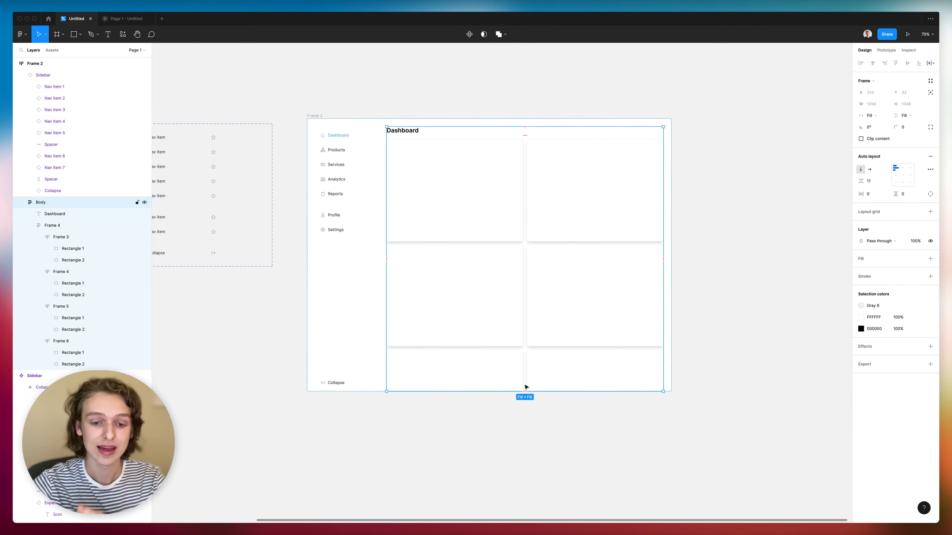
pyautogui.click(484, 376)
pyautogui.scroll(-5, 355, 355)
pyautogui.click(287, 353)
pyautogui.scroll(4, 467, 356)
pyautogui.click(485, 353)
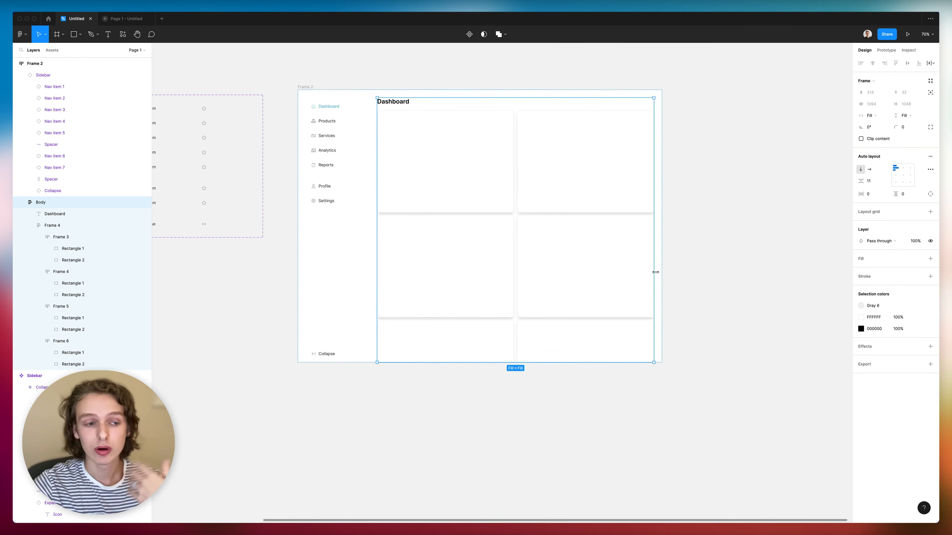
pyautogui.click(888, 50)
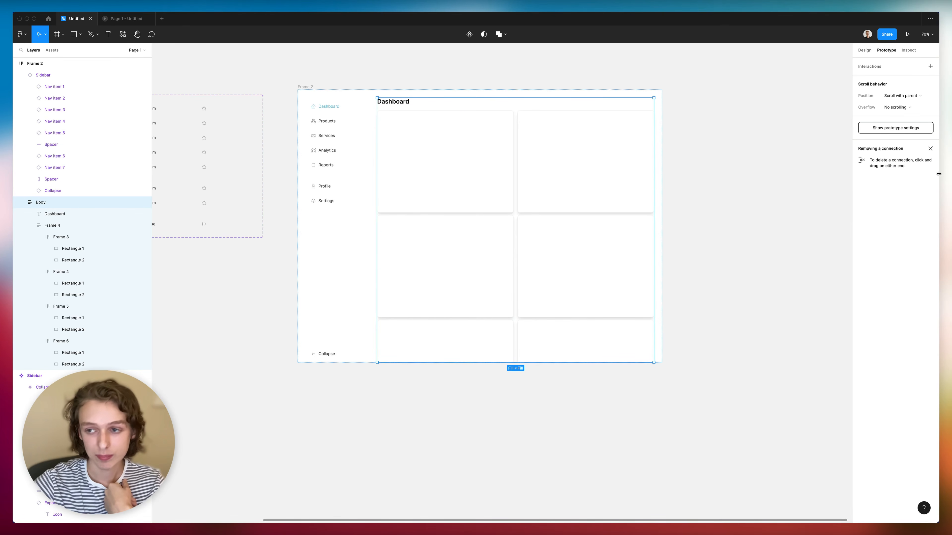
pyautogui.click(899, 110)
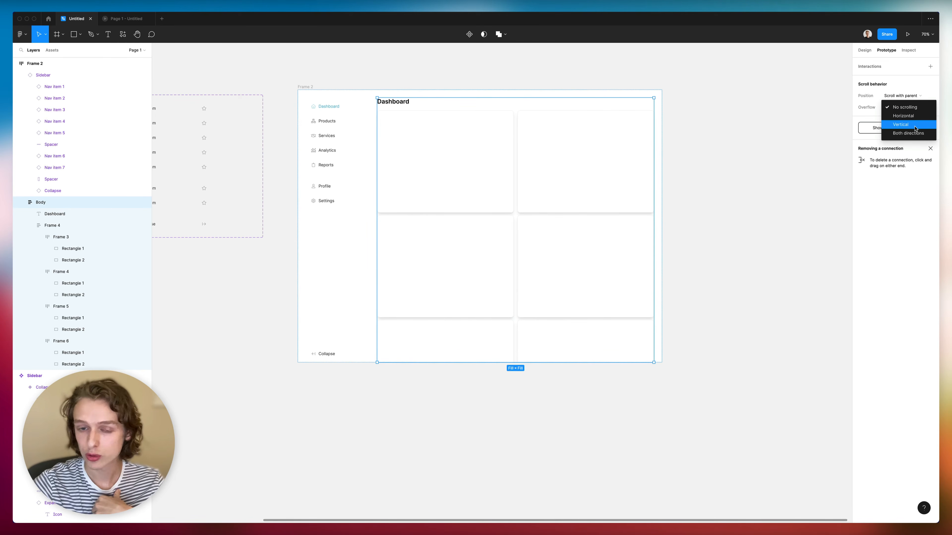
pyautogui.click(914, 128)
# - Test vertical scrolling of the dashboard body in the prototype and return to the design file
pyautogui.click(121, 18)
pyautogui.scroll(-2, 528, 257)
pyautogui.scroll(2, 529, 256)
pyautogui.scroll(-2, 529, 257)
pyautogui.scroll(2, 528, 257)
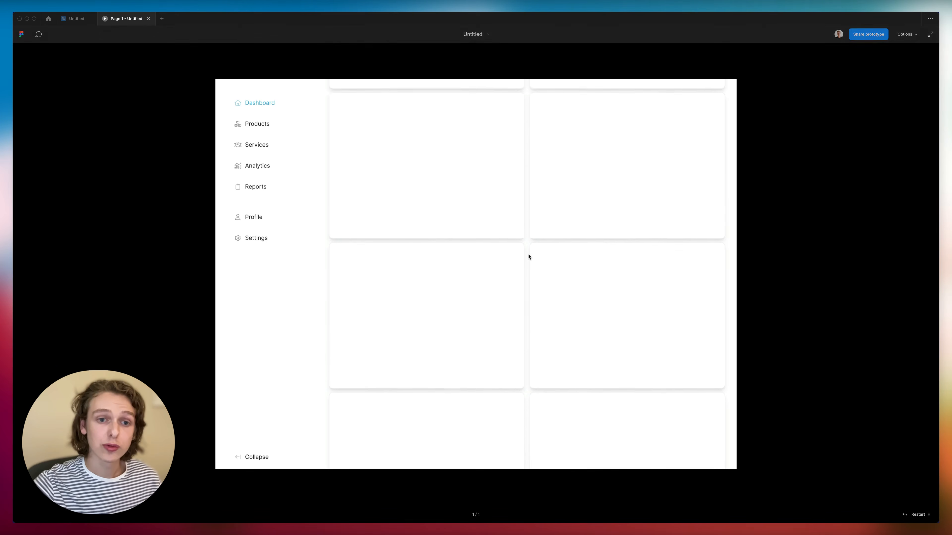
pyautogui.scroll(-2, 529, 257)
pyautogui.scroll(2, 528, 257)
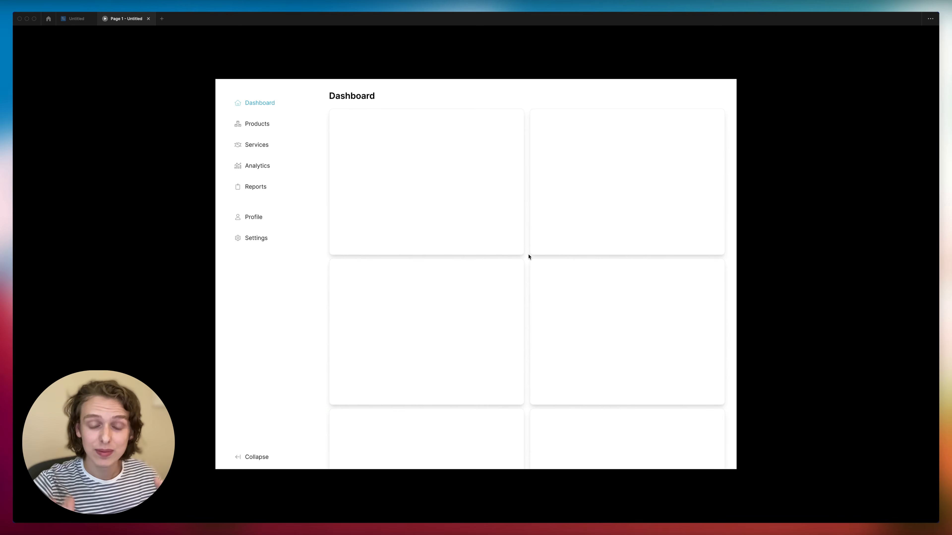
pyautogui.click(76, 18)
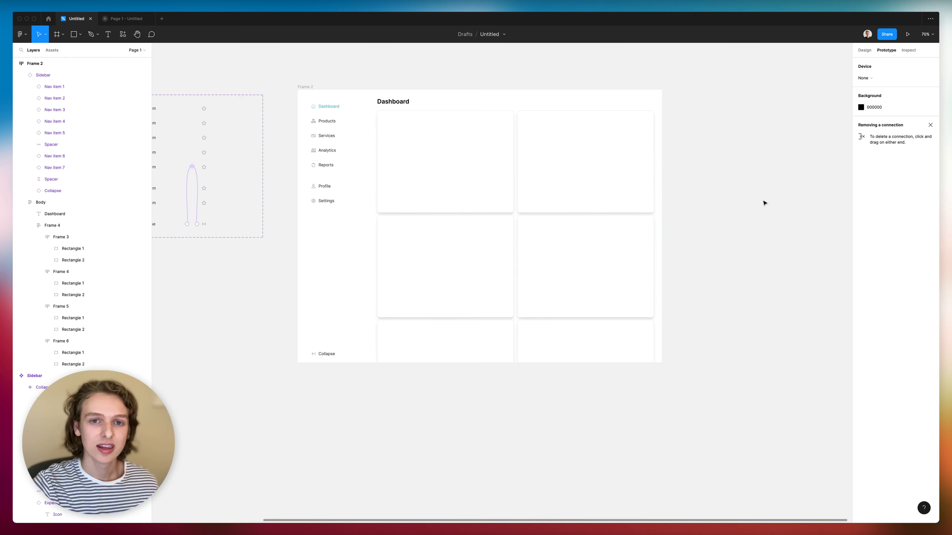